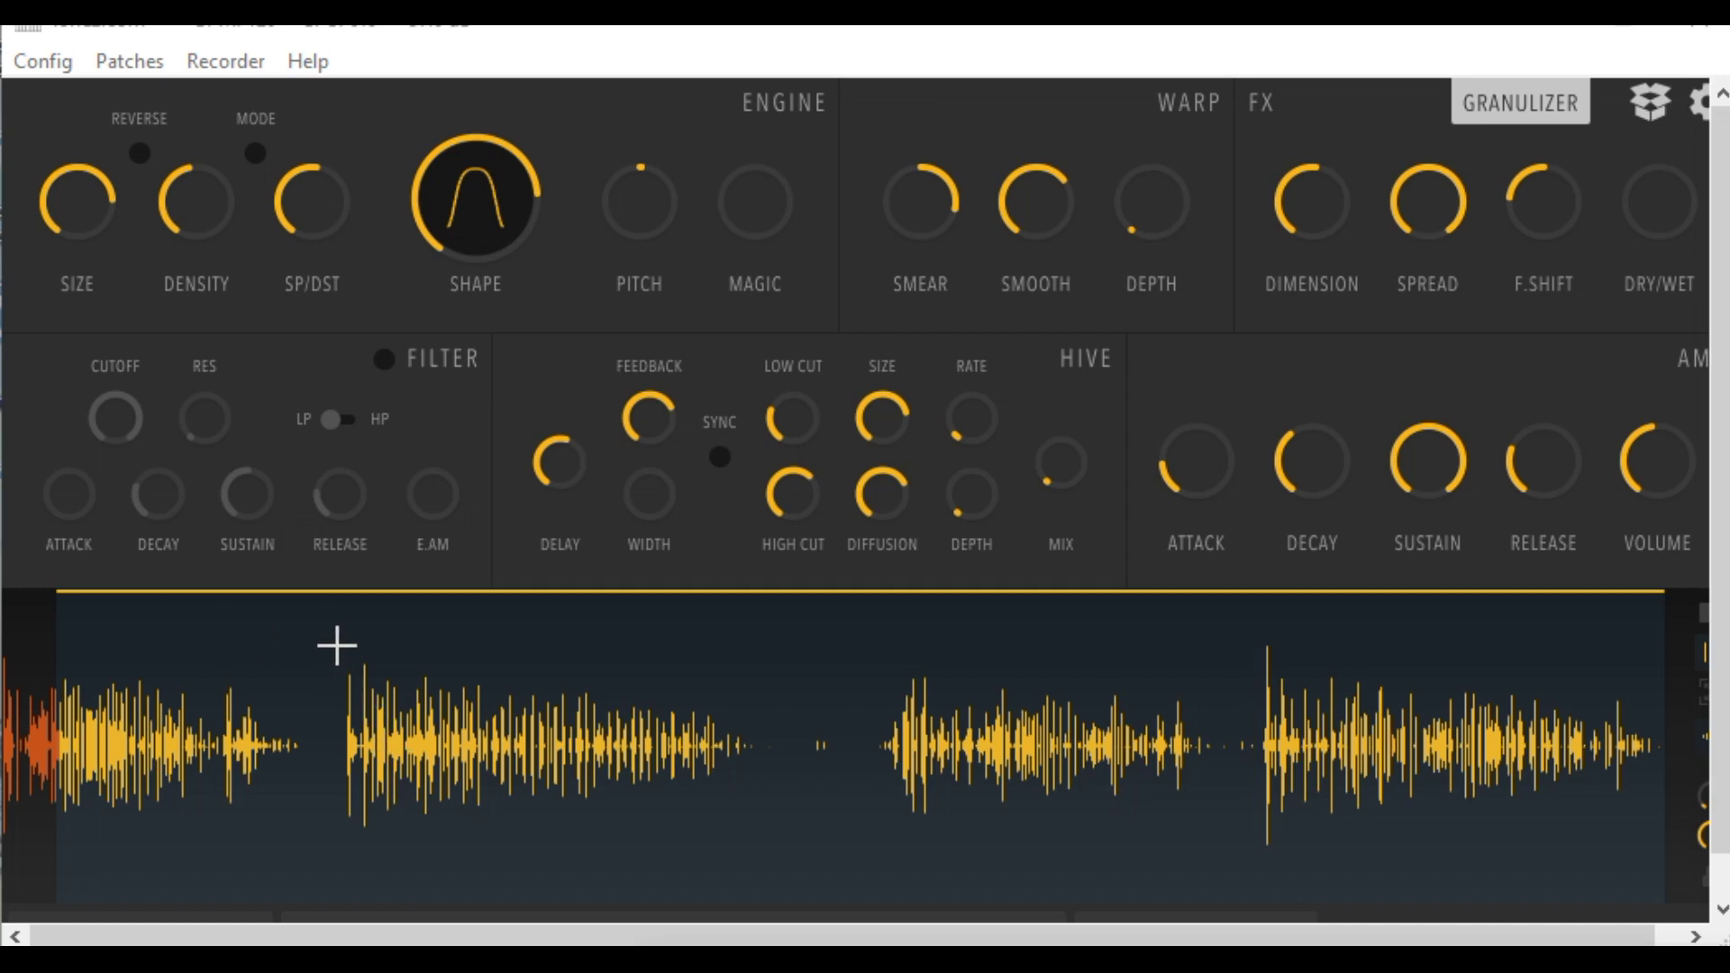
# - Select the second burst of the waveform as the loop area with looping turned on
pyautogui.moveTo(332, 621); pyautogui.dragTo(763, 788)
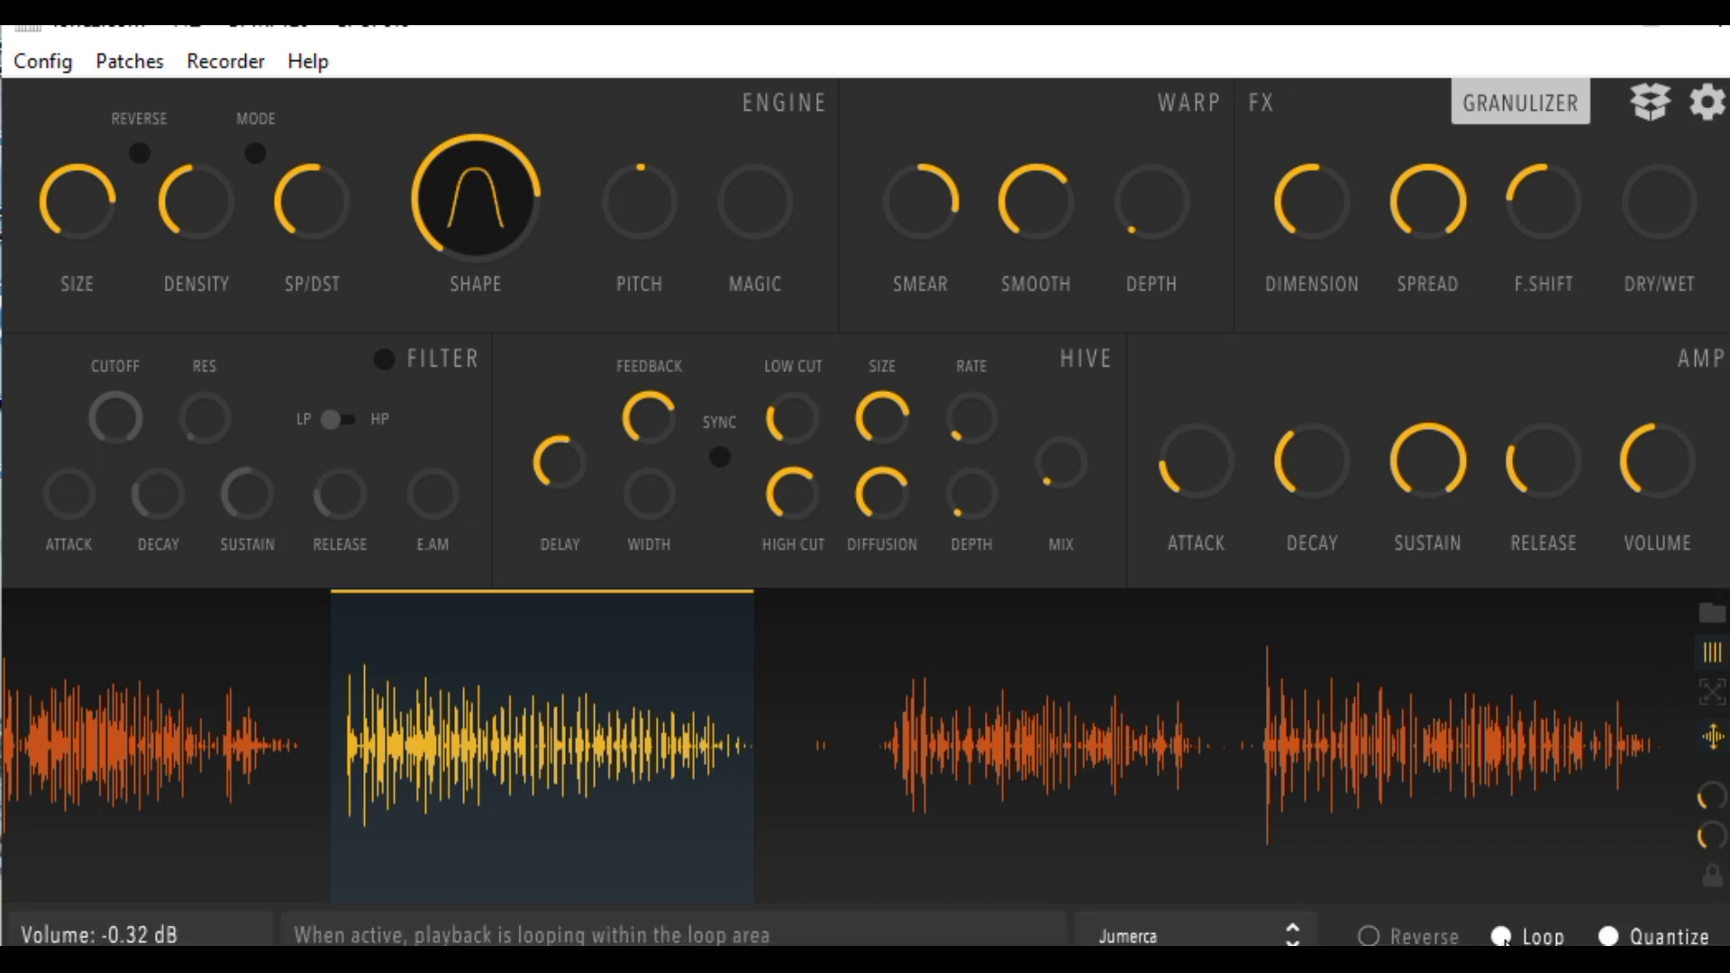
pyautogui.click(1502, 936)
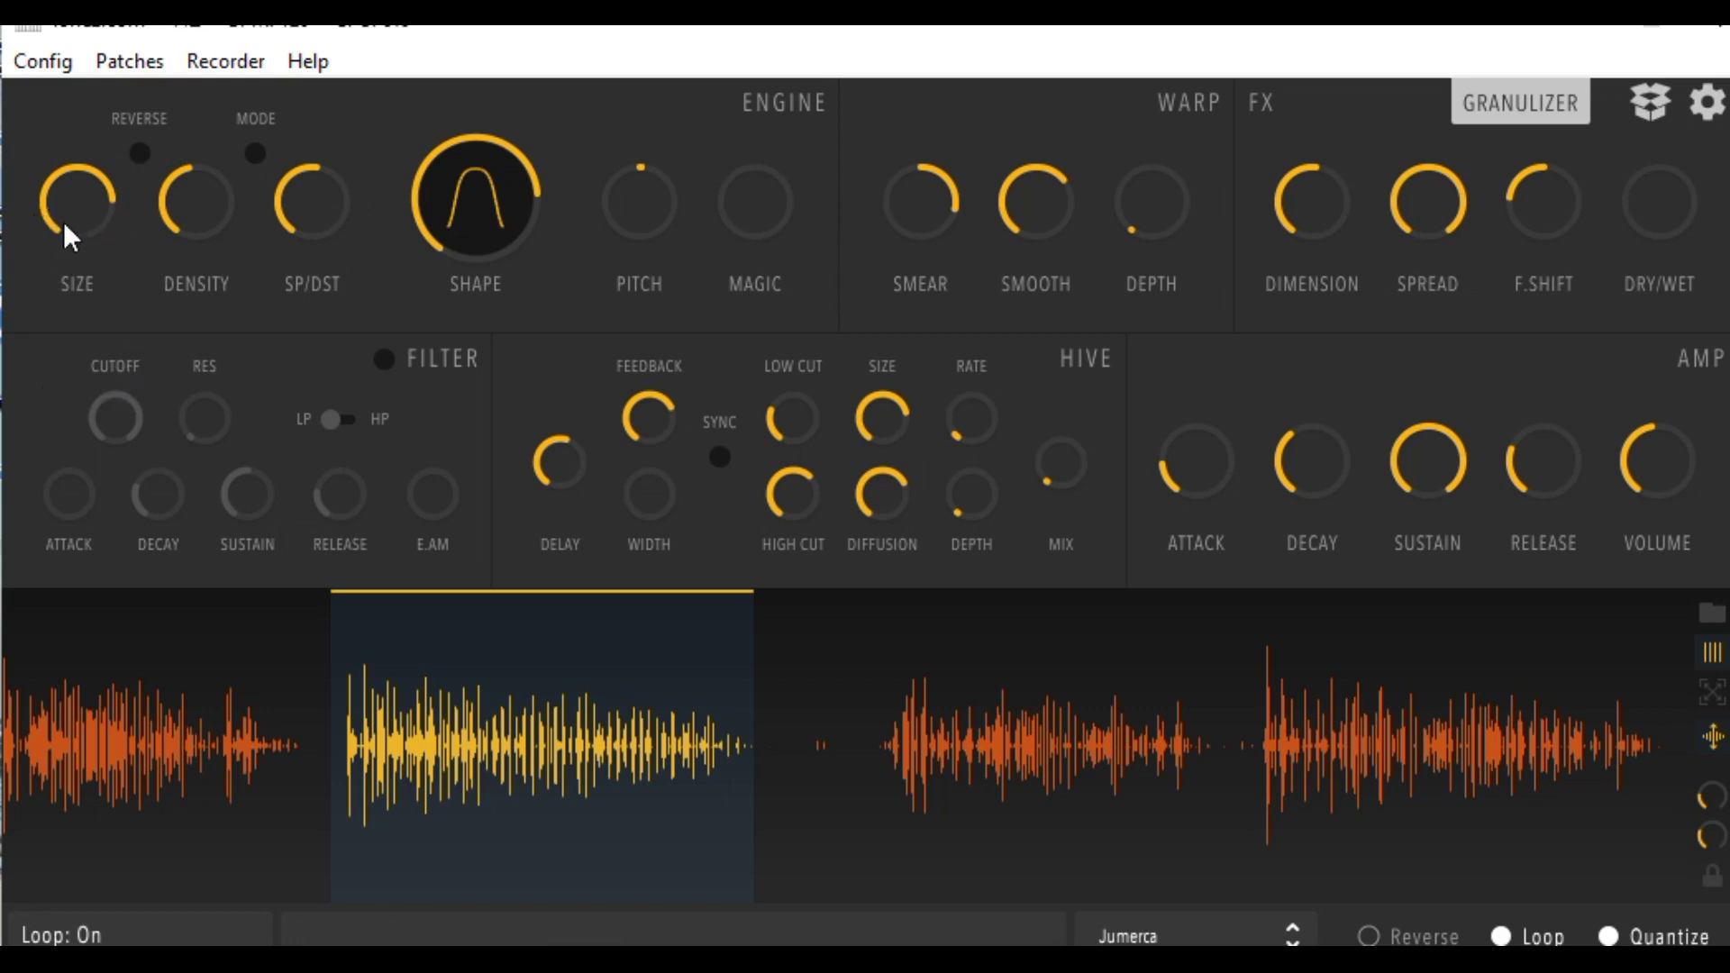
# - Try the grain size and density at low settings, and bring them up to 87 msecs and 112.19%
pyautogui.moveTo(86, 182); pyautogui.dragTo(120, 946)
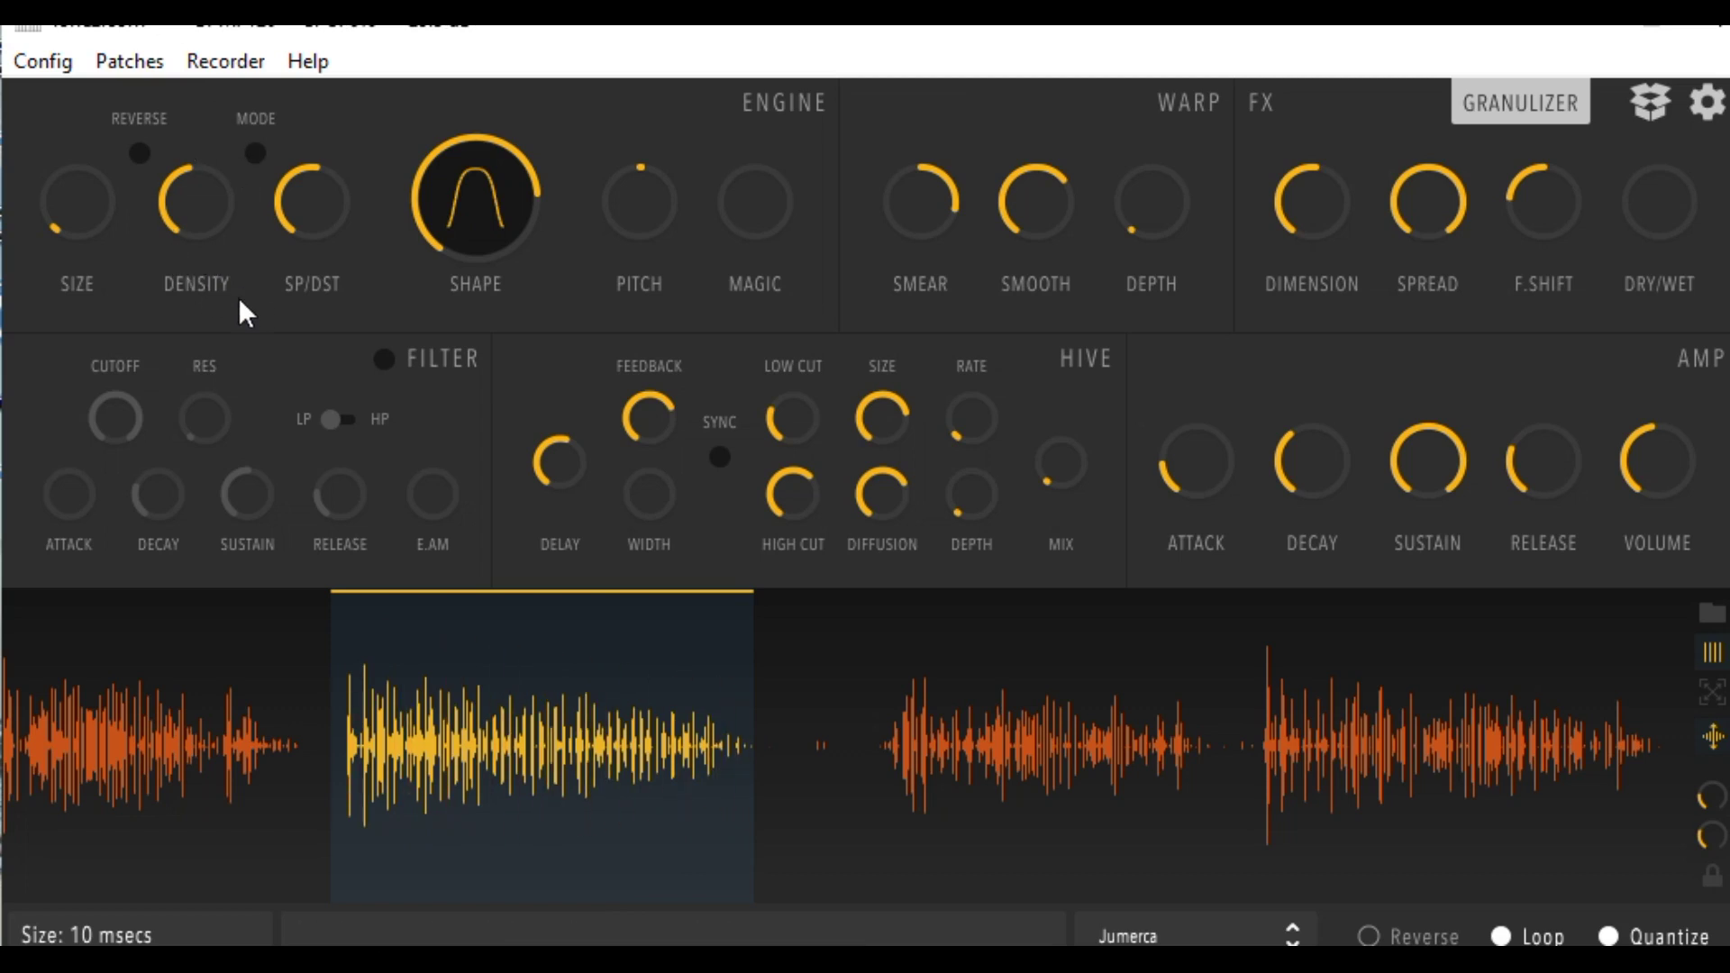
pyautogui.moveTo(182, 176); pyautogui.dragTo(213, 600)
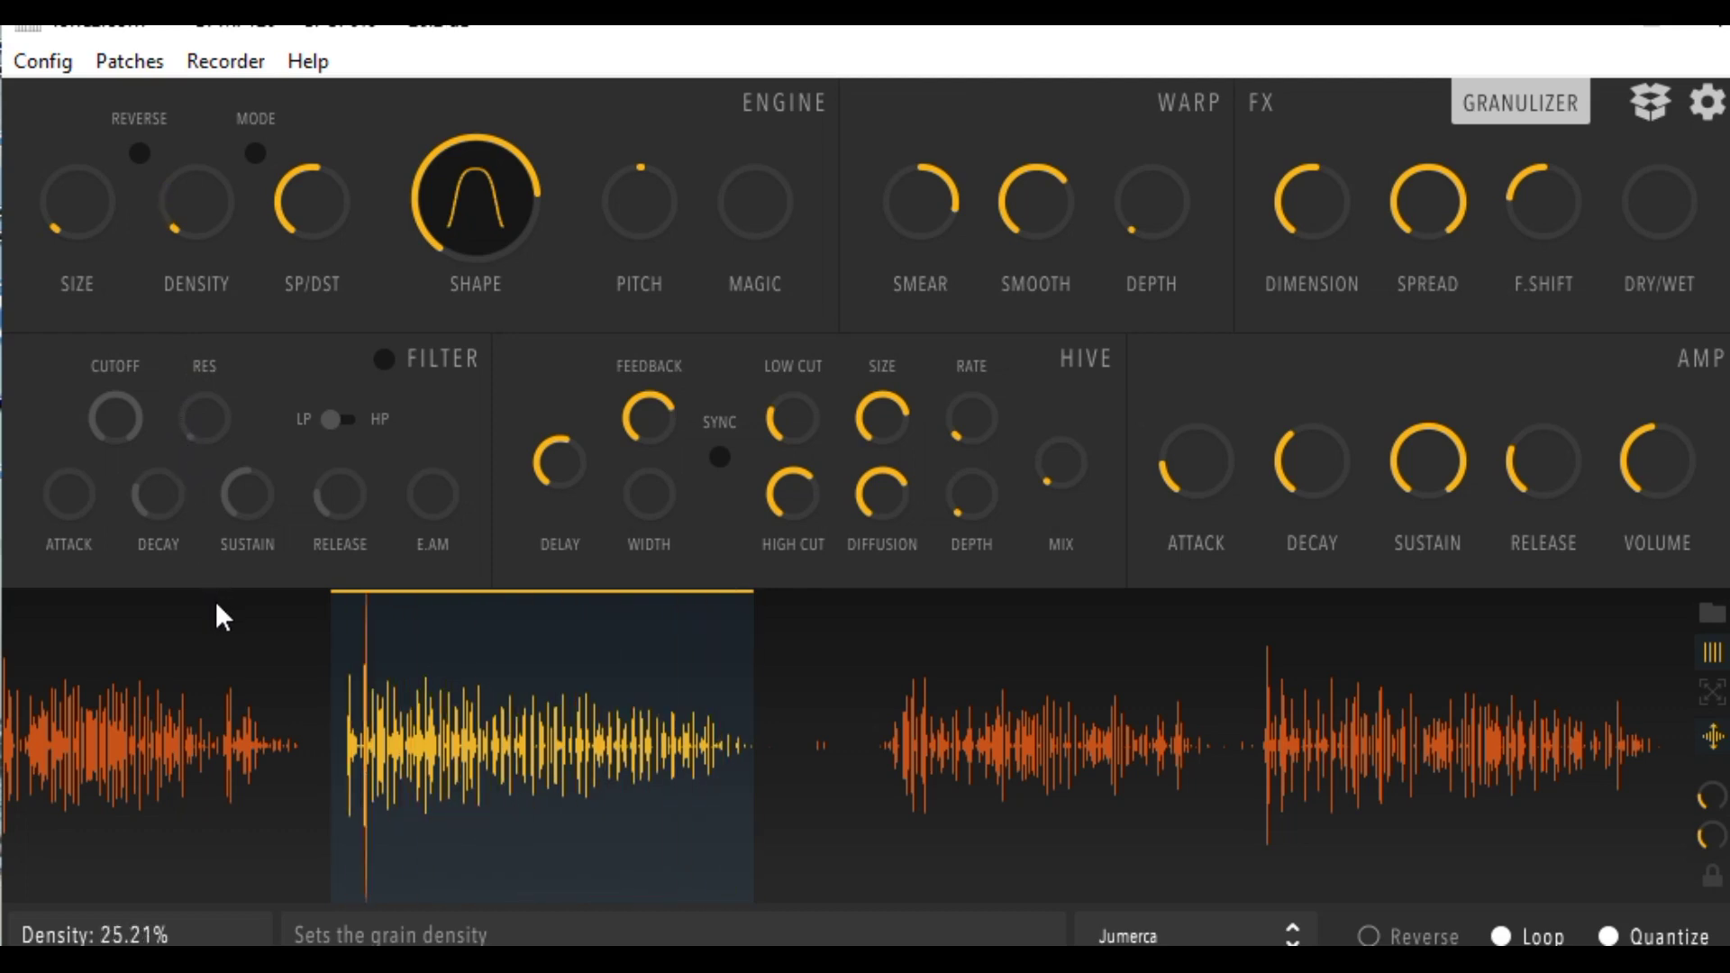
pyautogui.moveTo(216, 603); pyautogui.dragTo(251, 147)
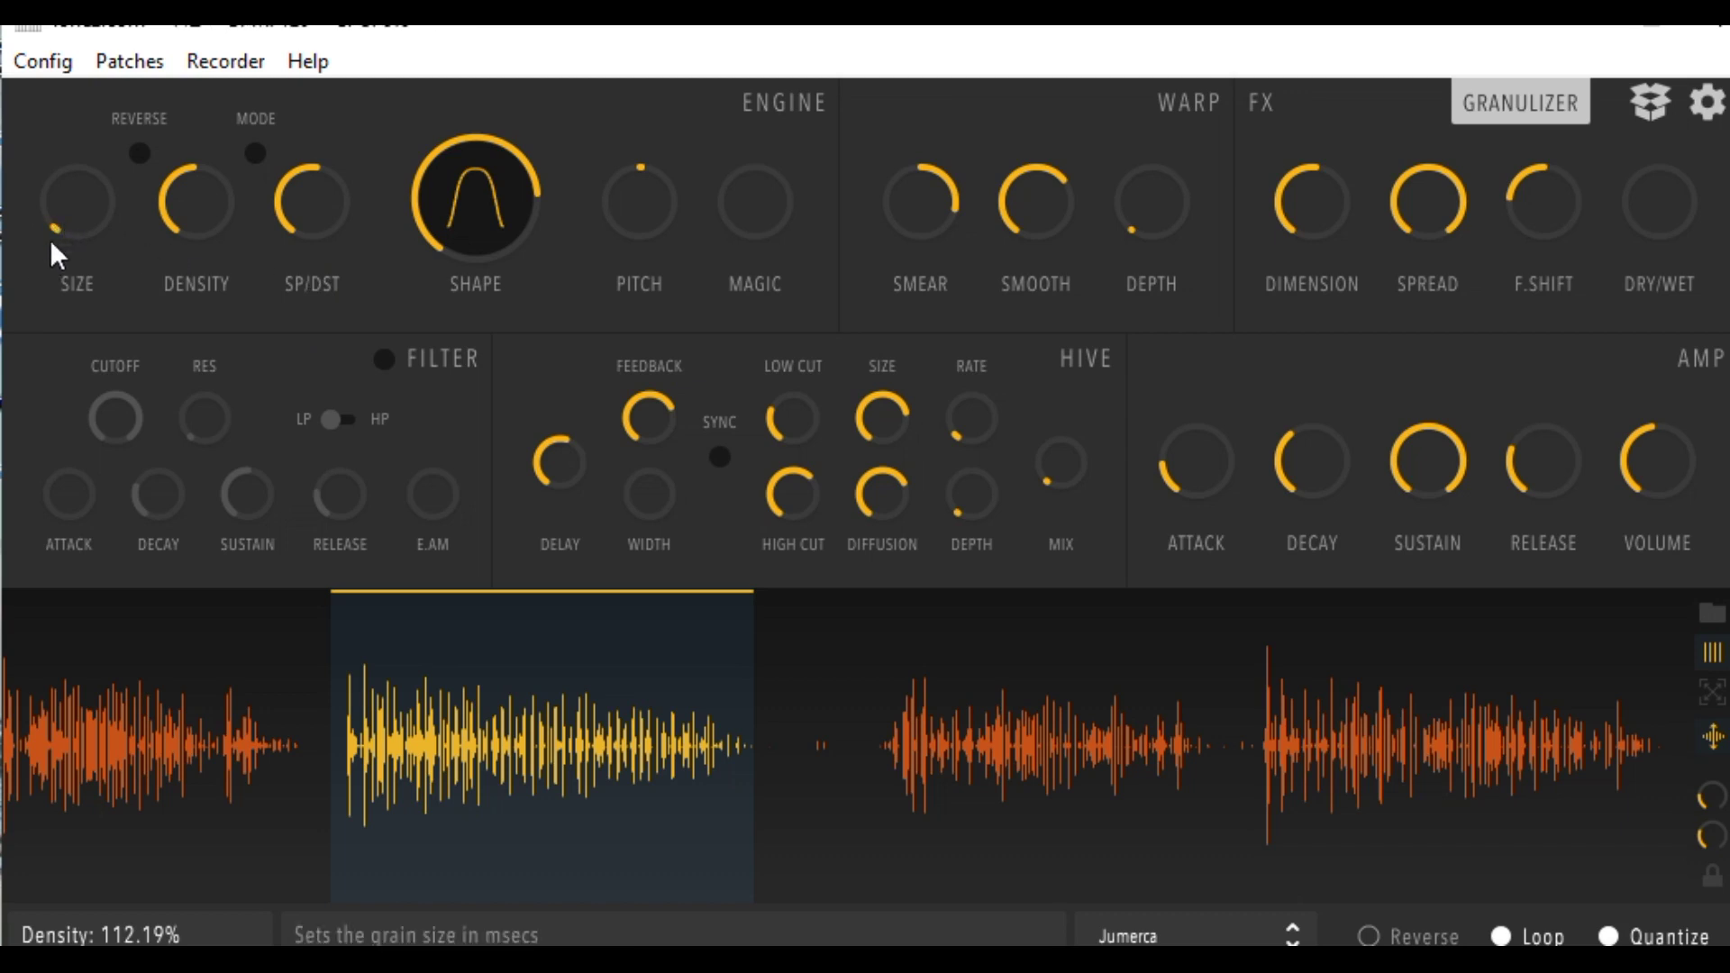
pyautogui.moveTo(56, 224); pyautogui.dragTo(101, 2)
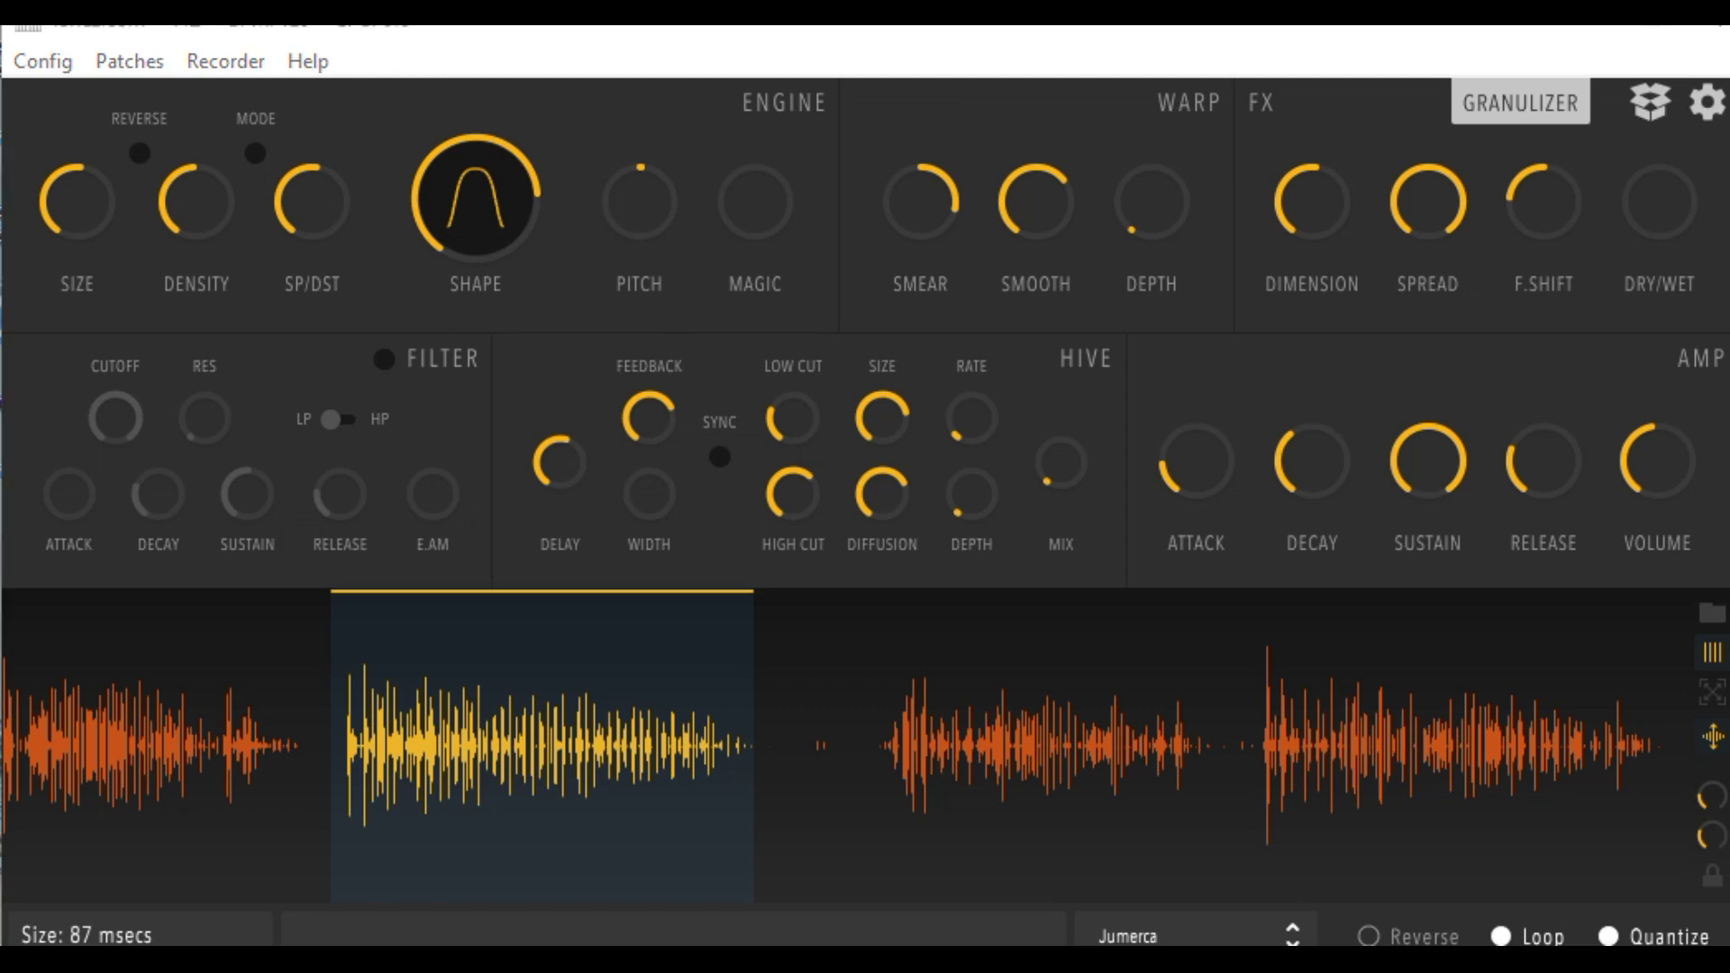
# - Try the free grain mode with a density of 3.50 msecs, and return the mode to fixed
pyautogui.click(253, 152)
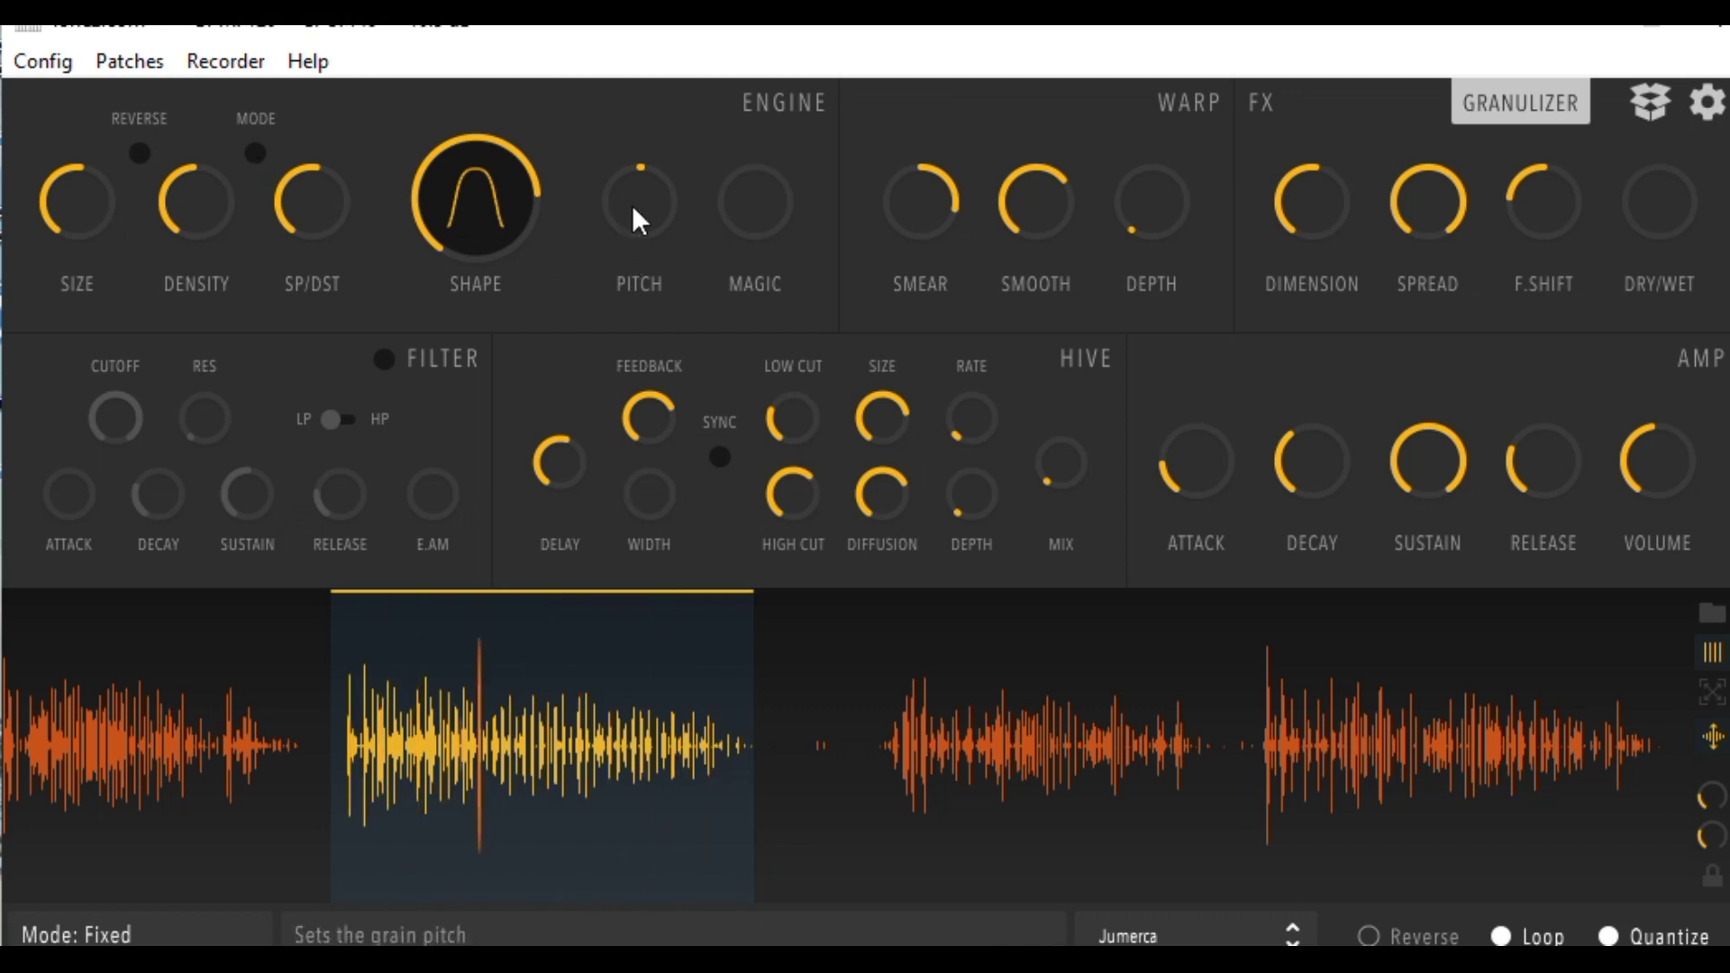
pyautogui.click(256, 154)
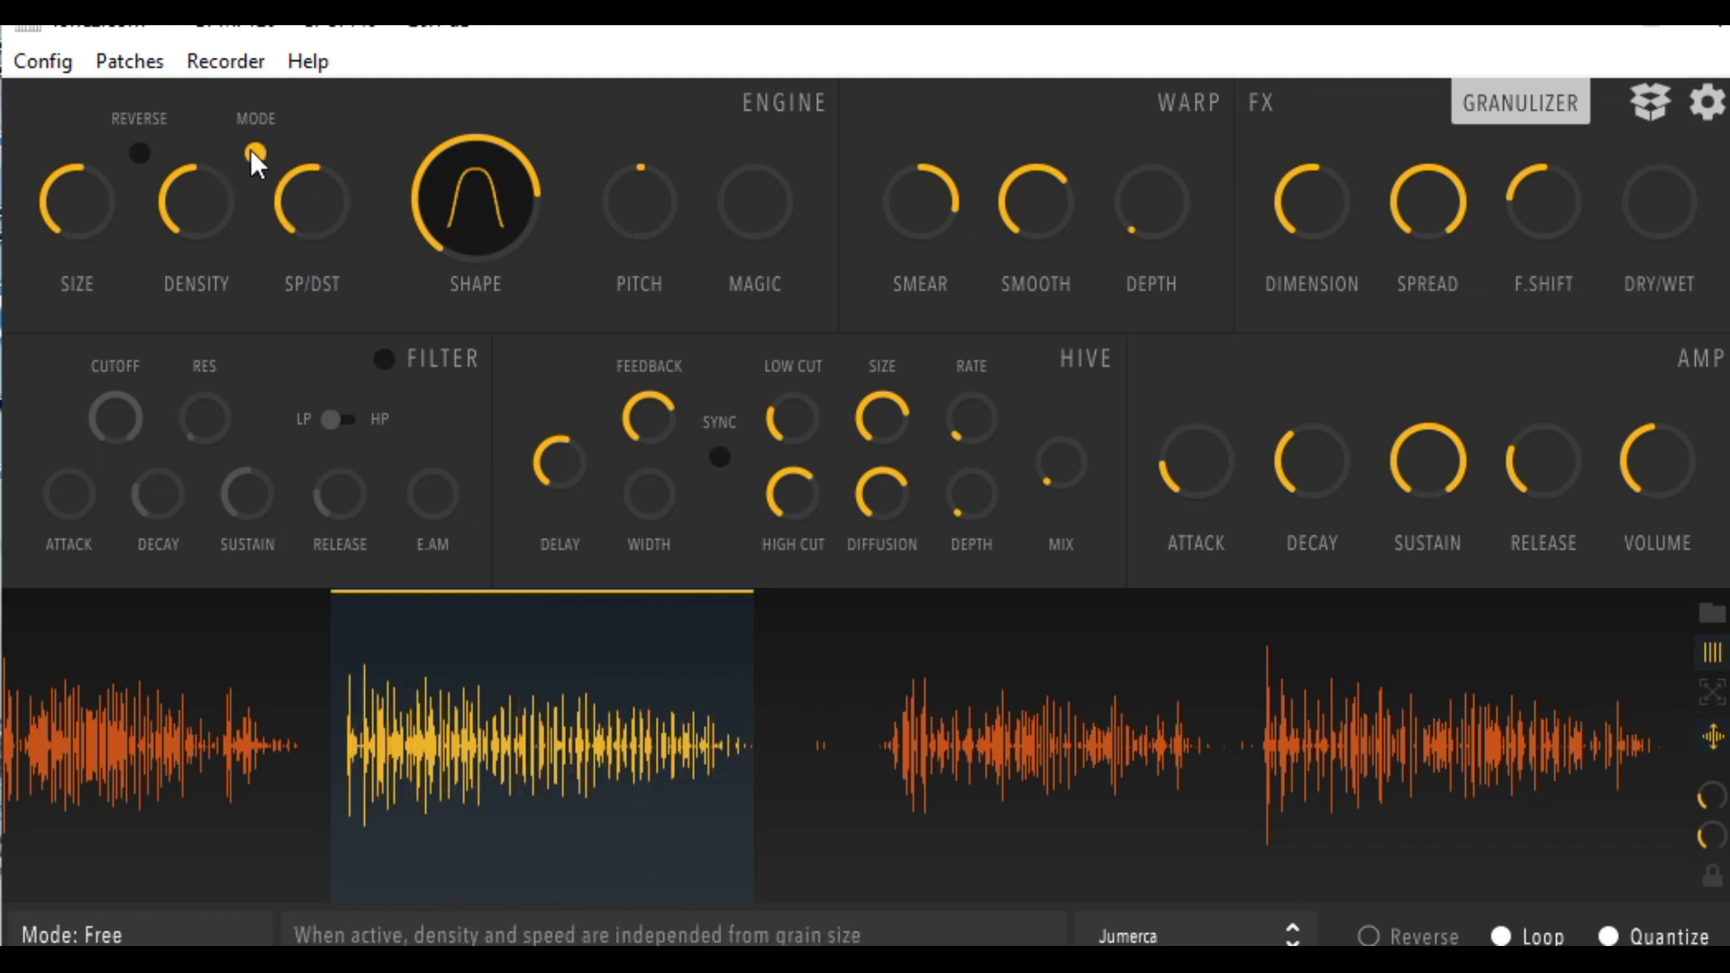
pyautogui.moveTo(176, 181); pyautogui.dragTo(191, 72)
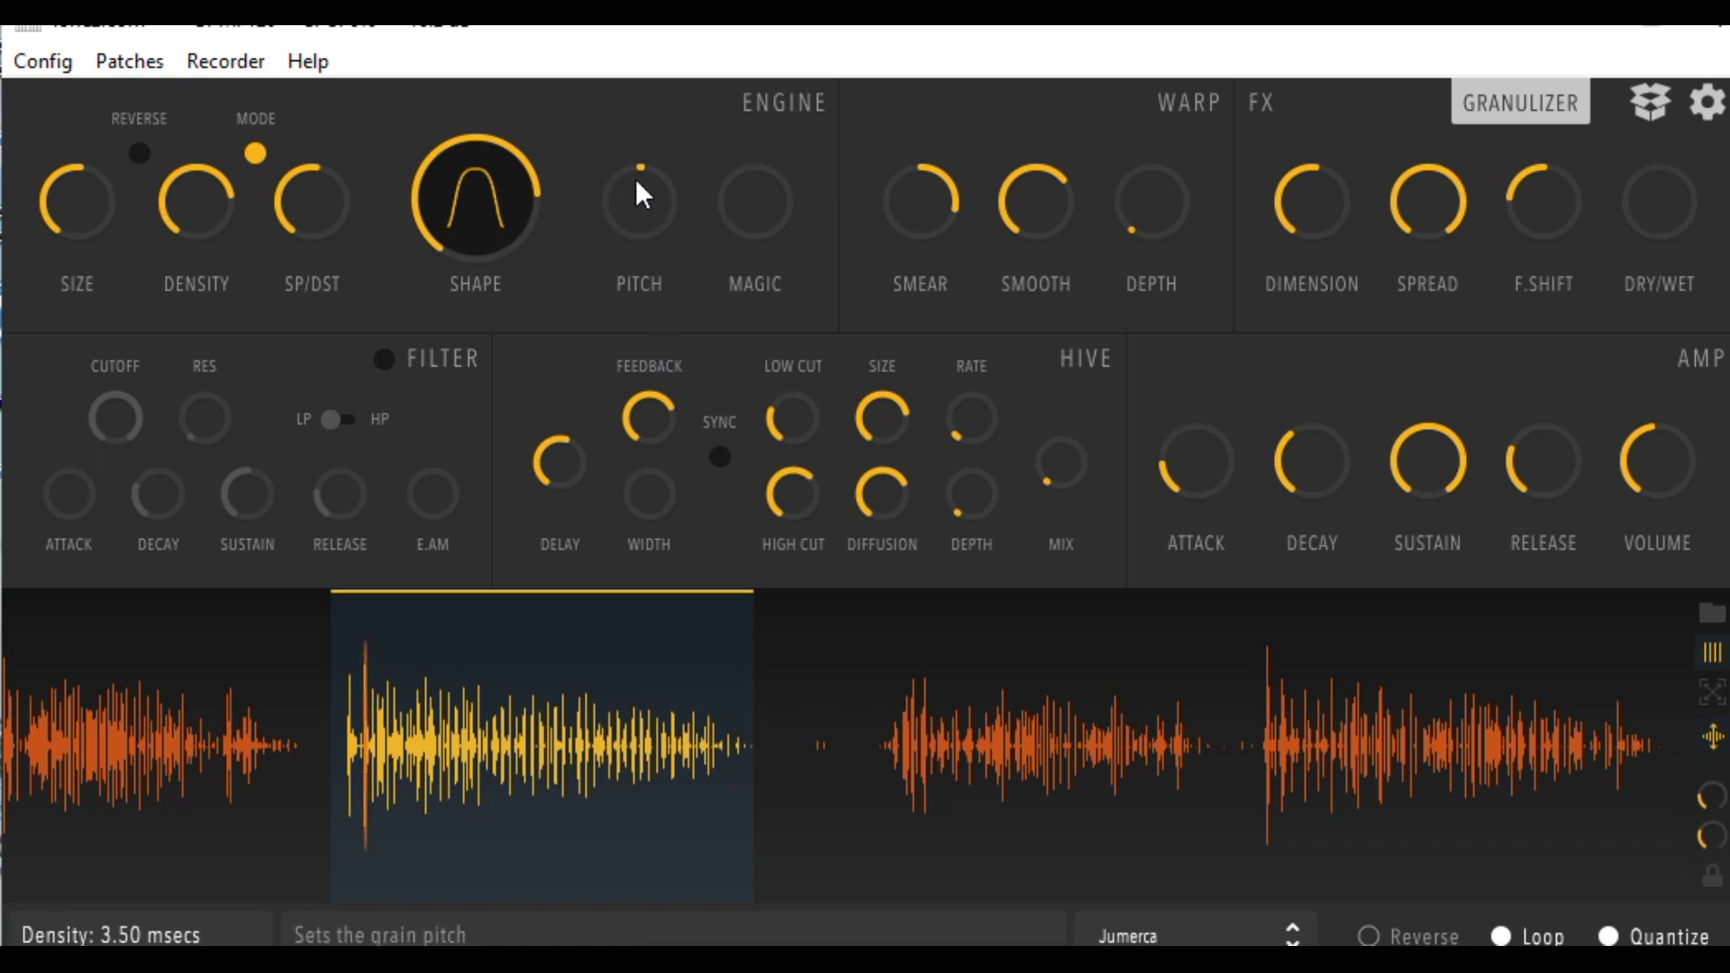
pyautogui.click(255, 153)
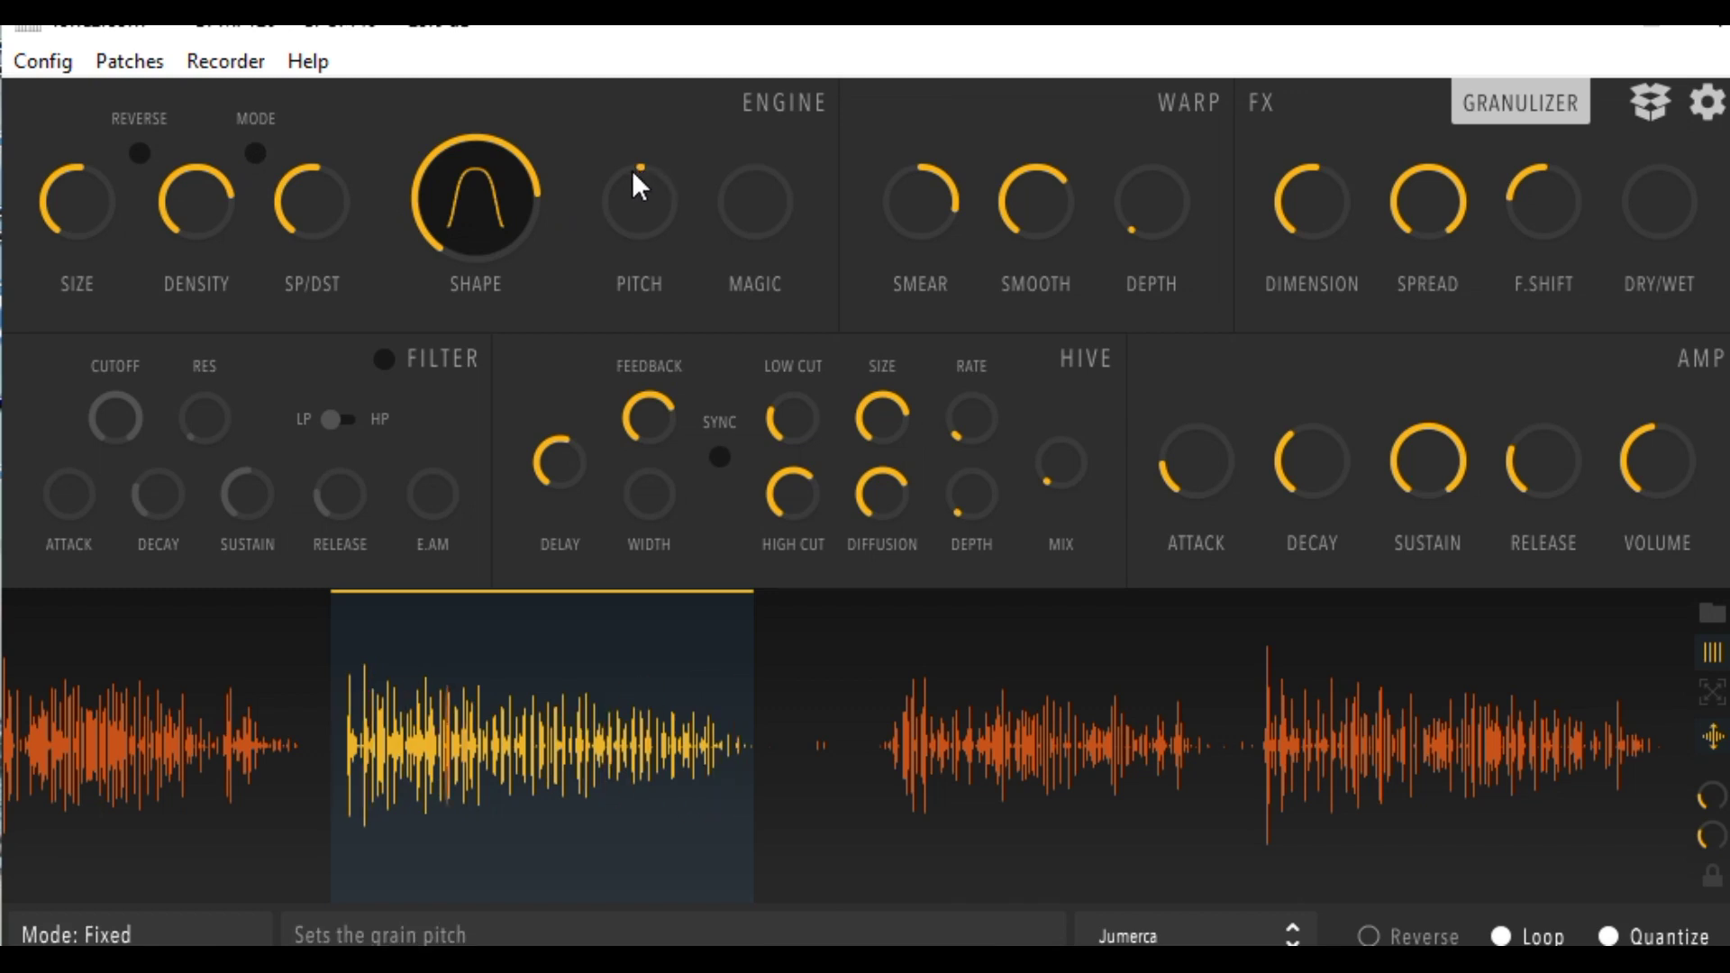
# - Try grain pitches of -7.1 and 6.6 semitones, and bring the pitch back to -0.4 semitones
pyautogui.moveTo(643, 171); pyautogui.dragTo(584, 332)
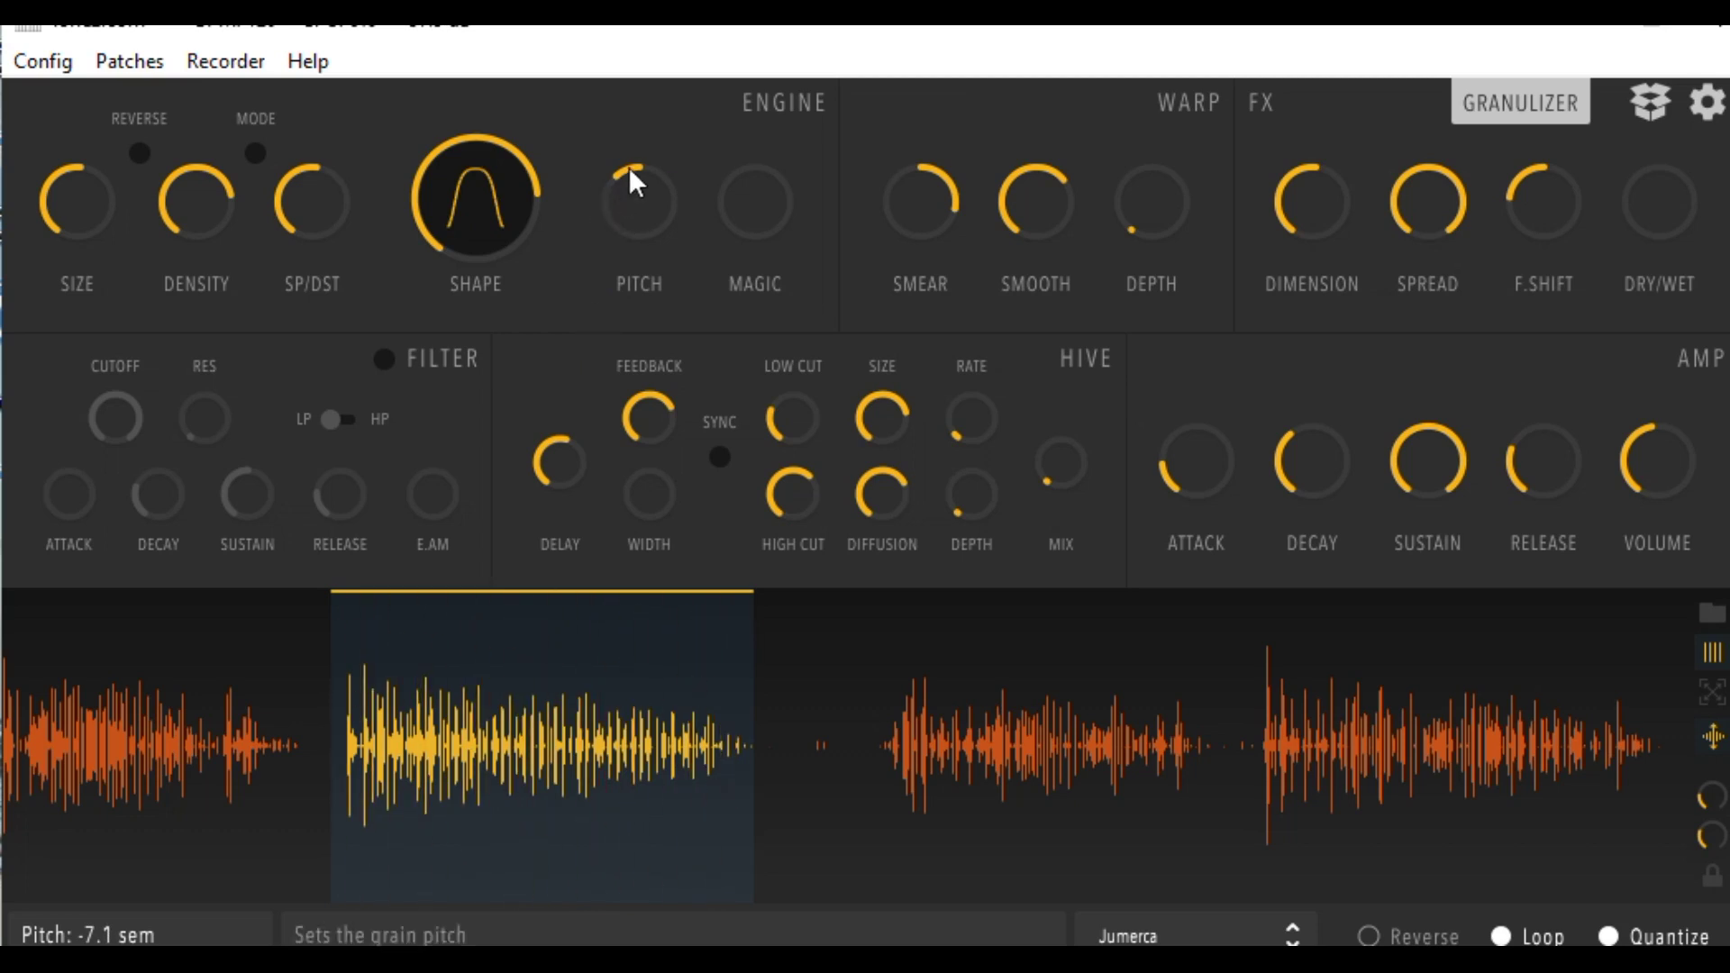
pyautogui.moveTo(640, 201); pyautogui.dragTo(640, 69)
pyautogui.moveTo(640, 201); pyautogui.dragTo(640, 235)
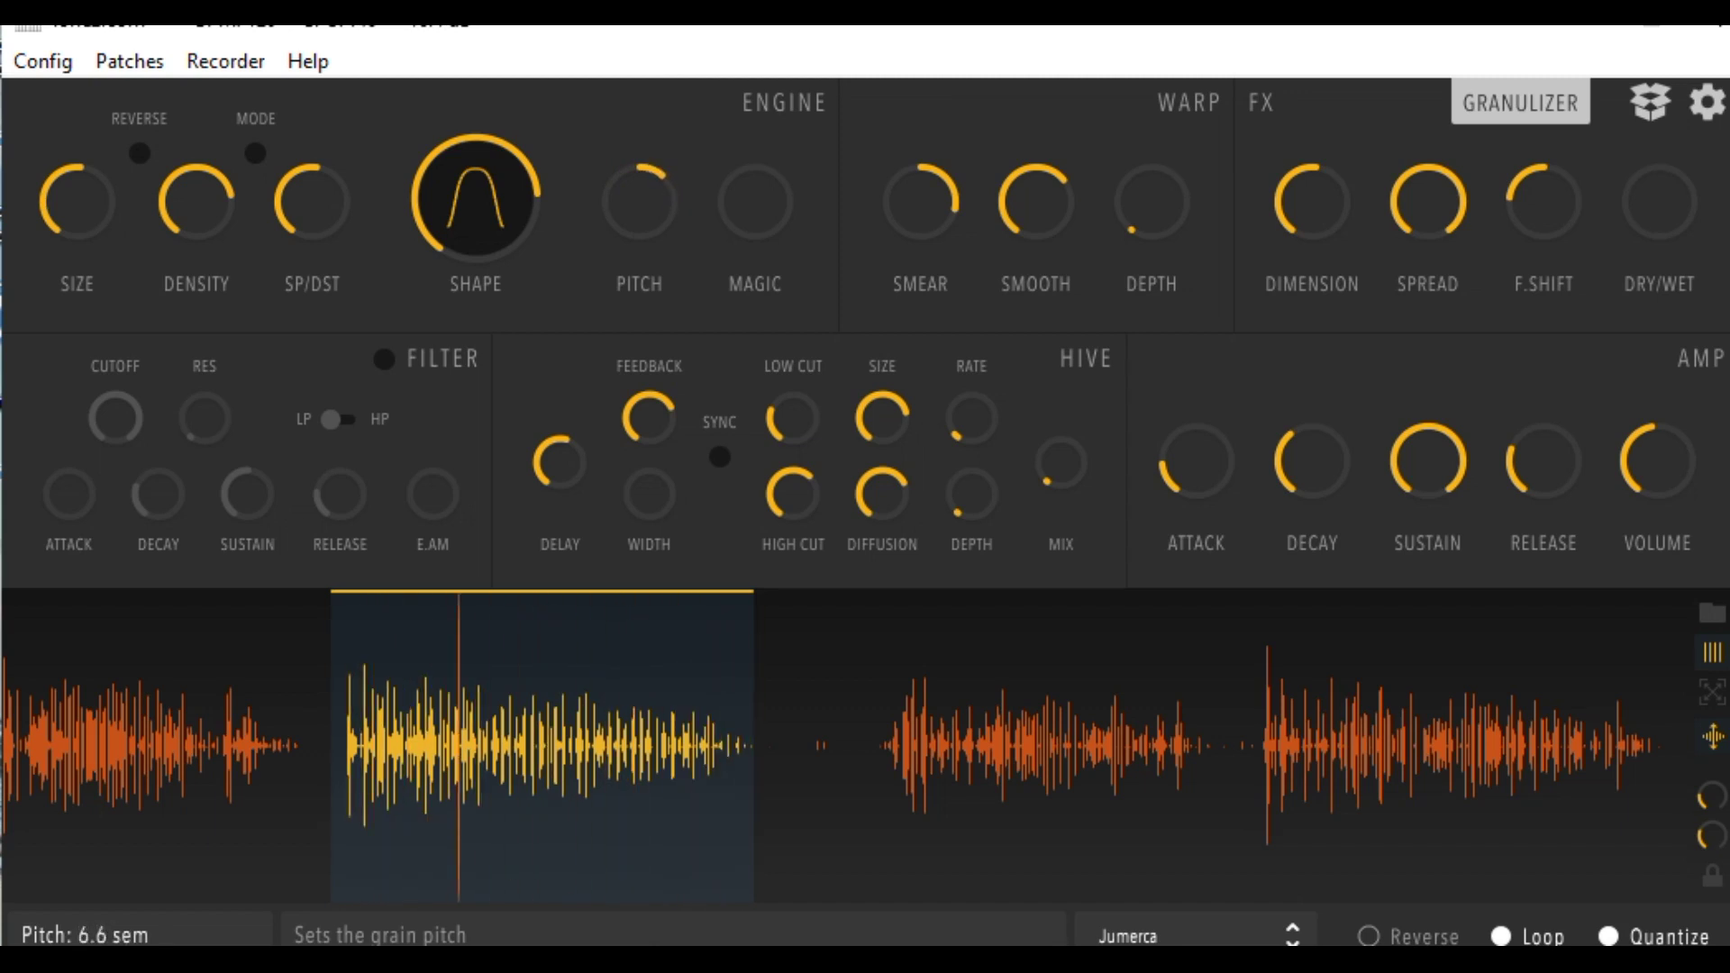
pyautogui.moveTo(754, 2); pyautogui.dragTo(754, 36)
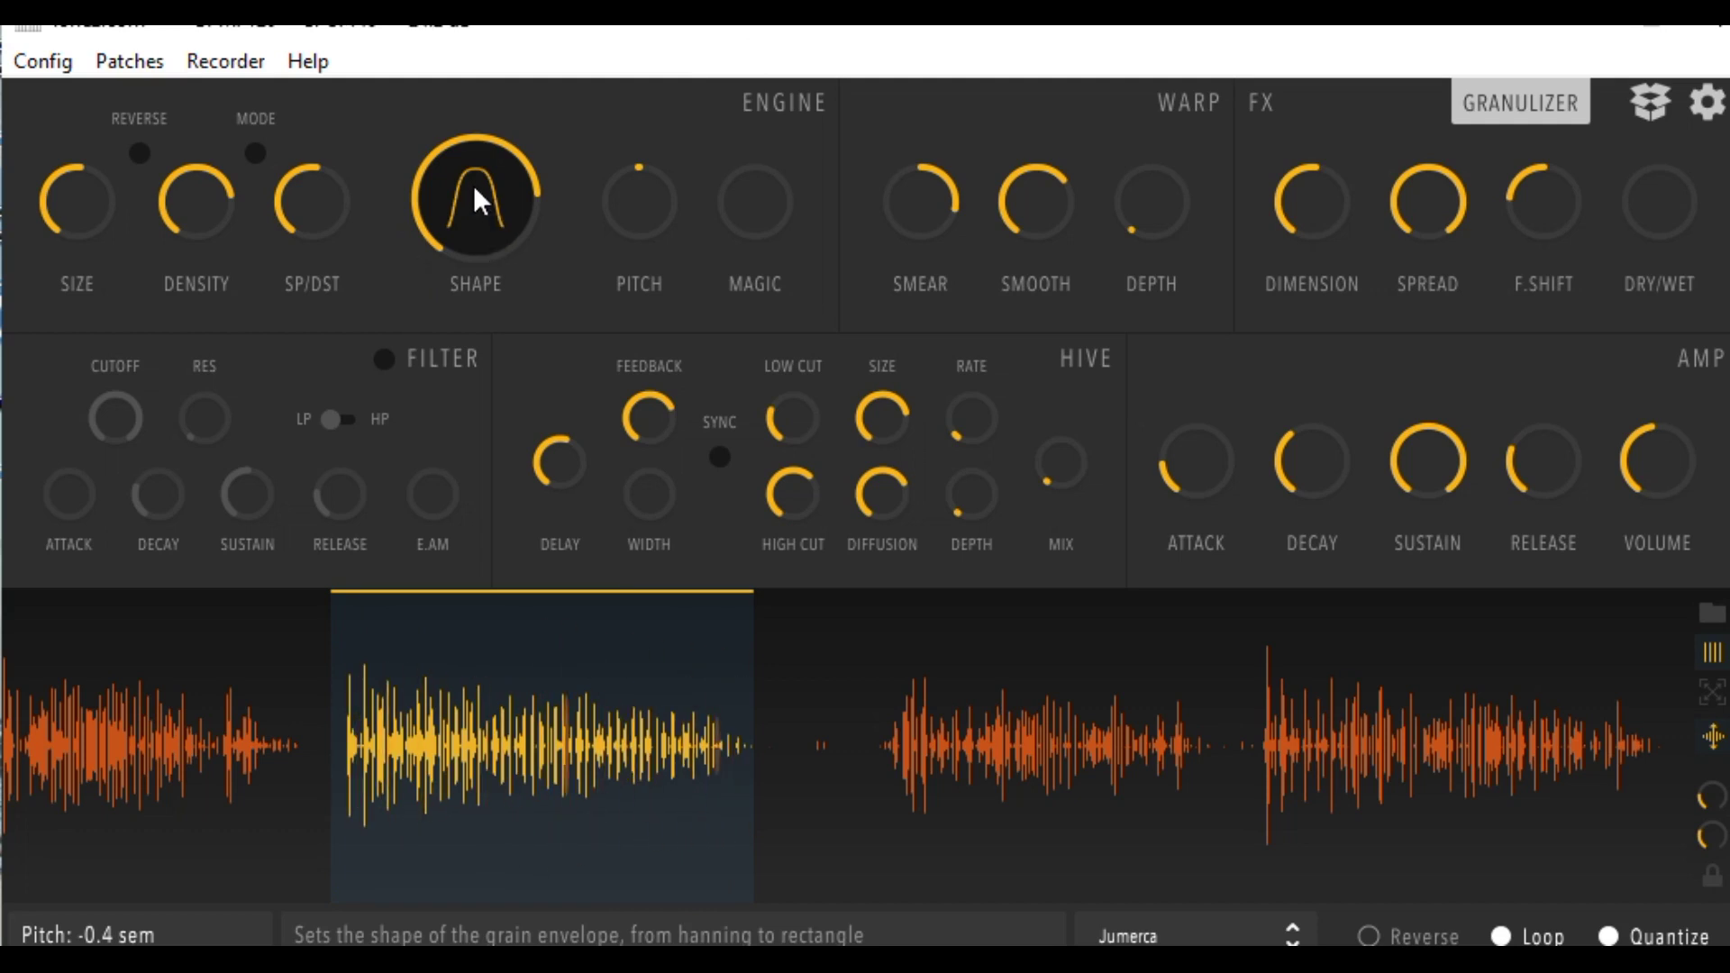
# - Set the grain envelope shape to 0.83 and the Magic timing randomization to 0.87
pyautogui.moveTo(459, 142); pyautogui.dragTo(452, 267)
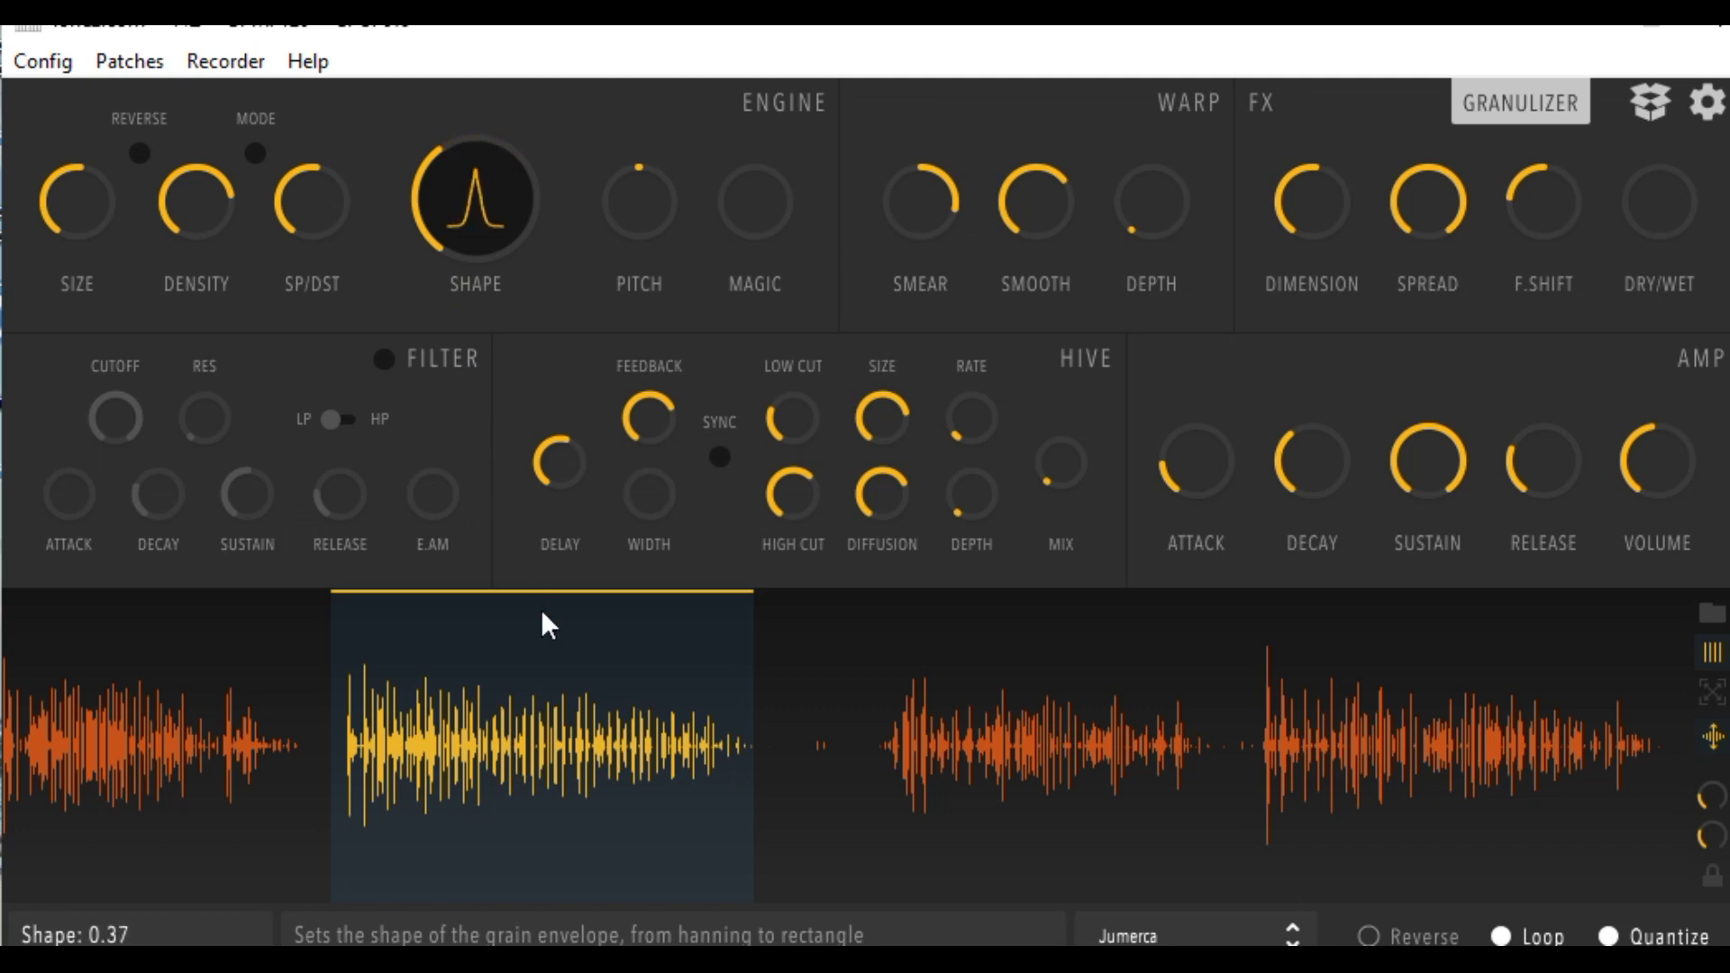
pyautogui.moveTo(597, 786); pyautogui.dragTo(615, 837)
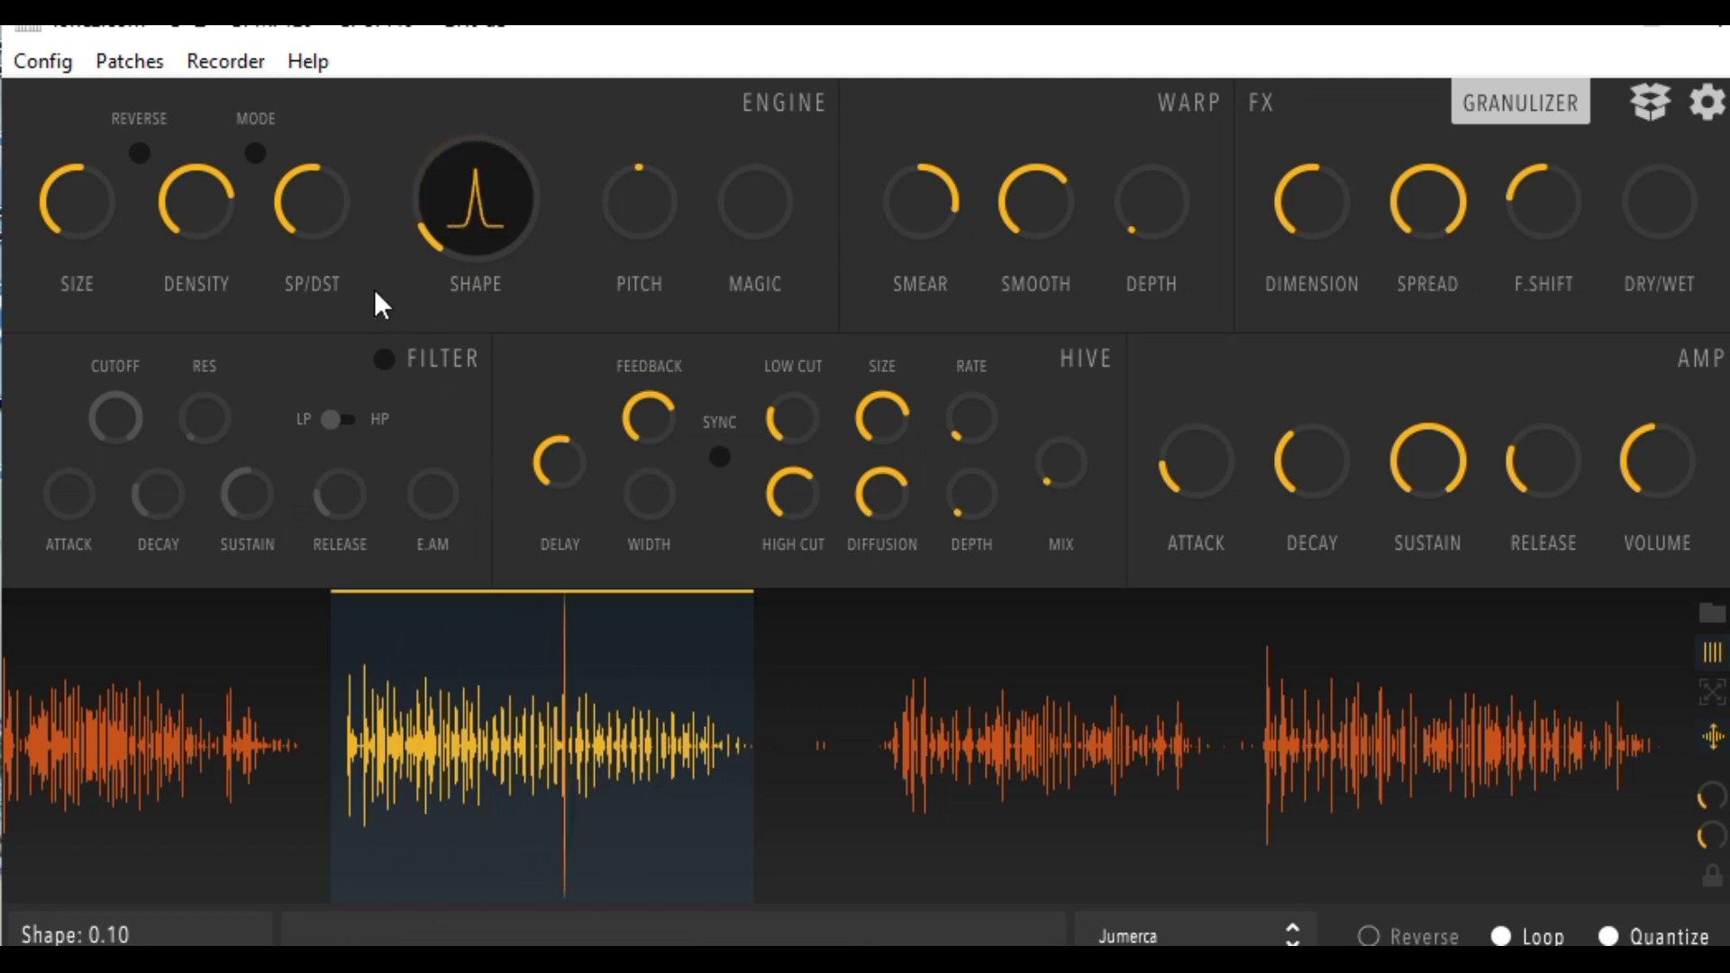
pyautogui.moveTo(414, 203); pyautogui.dragTo(461, 4)
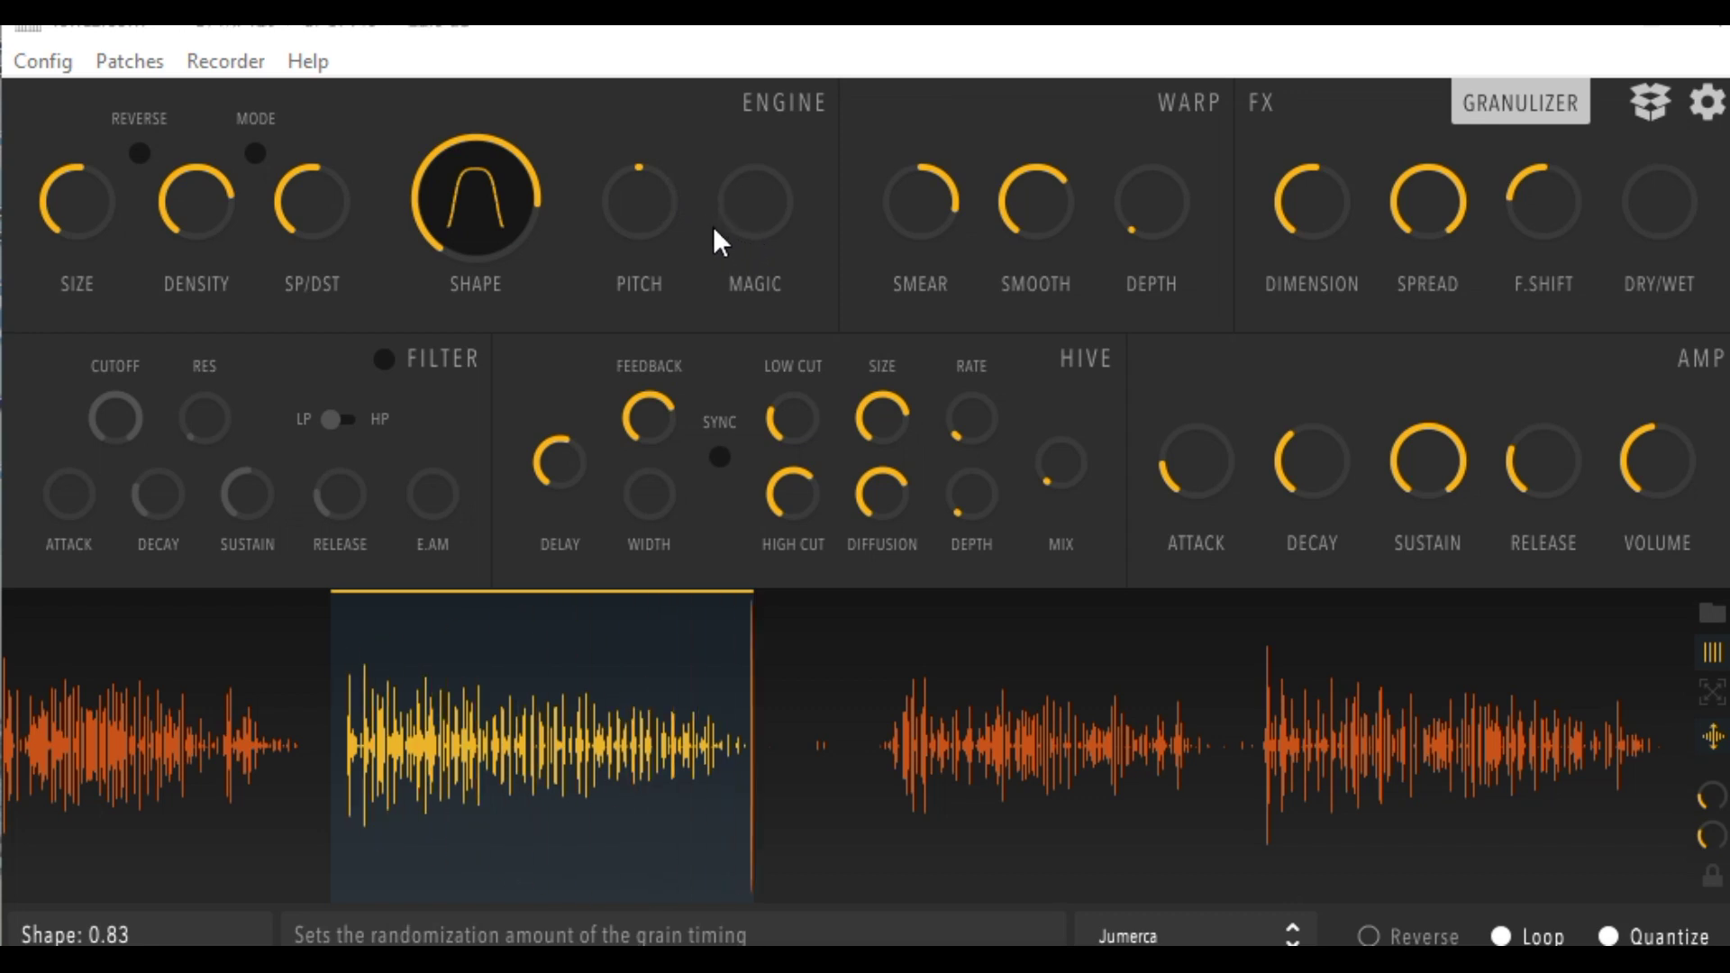
pyautogui.moveTo(732, 225); pyautogui.dragTo(763, 0)
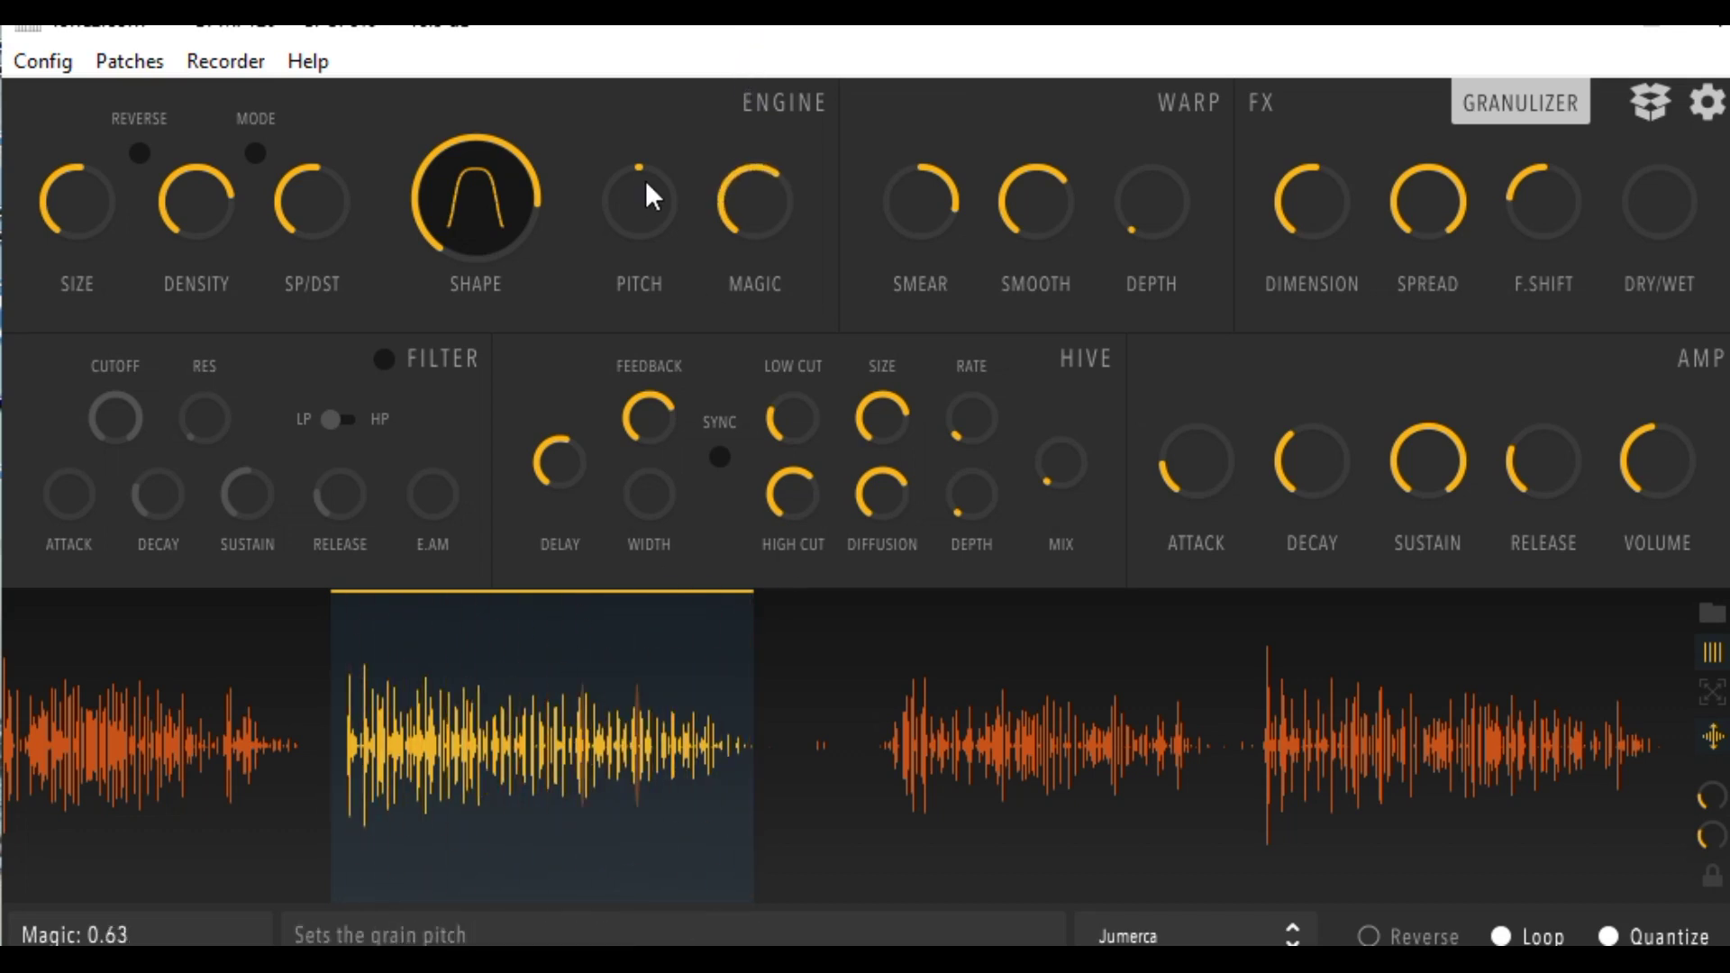
pyautogui.moveTo(737, 207); pyautogui.dragTo(738, 19)
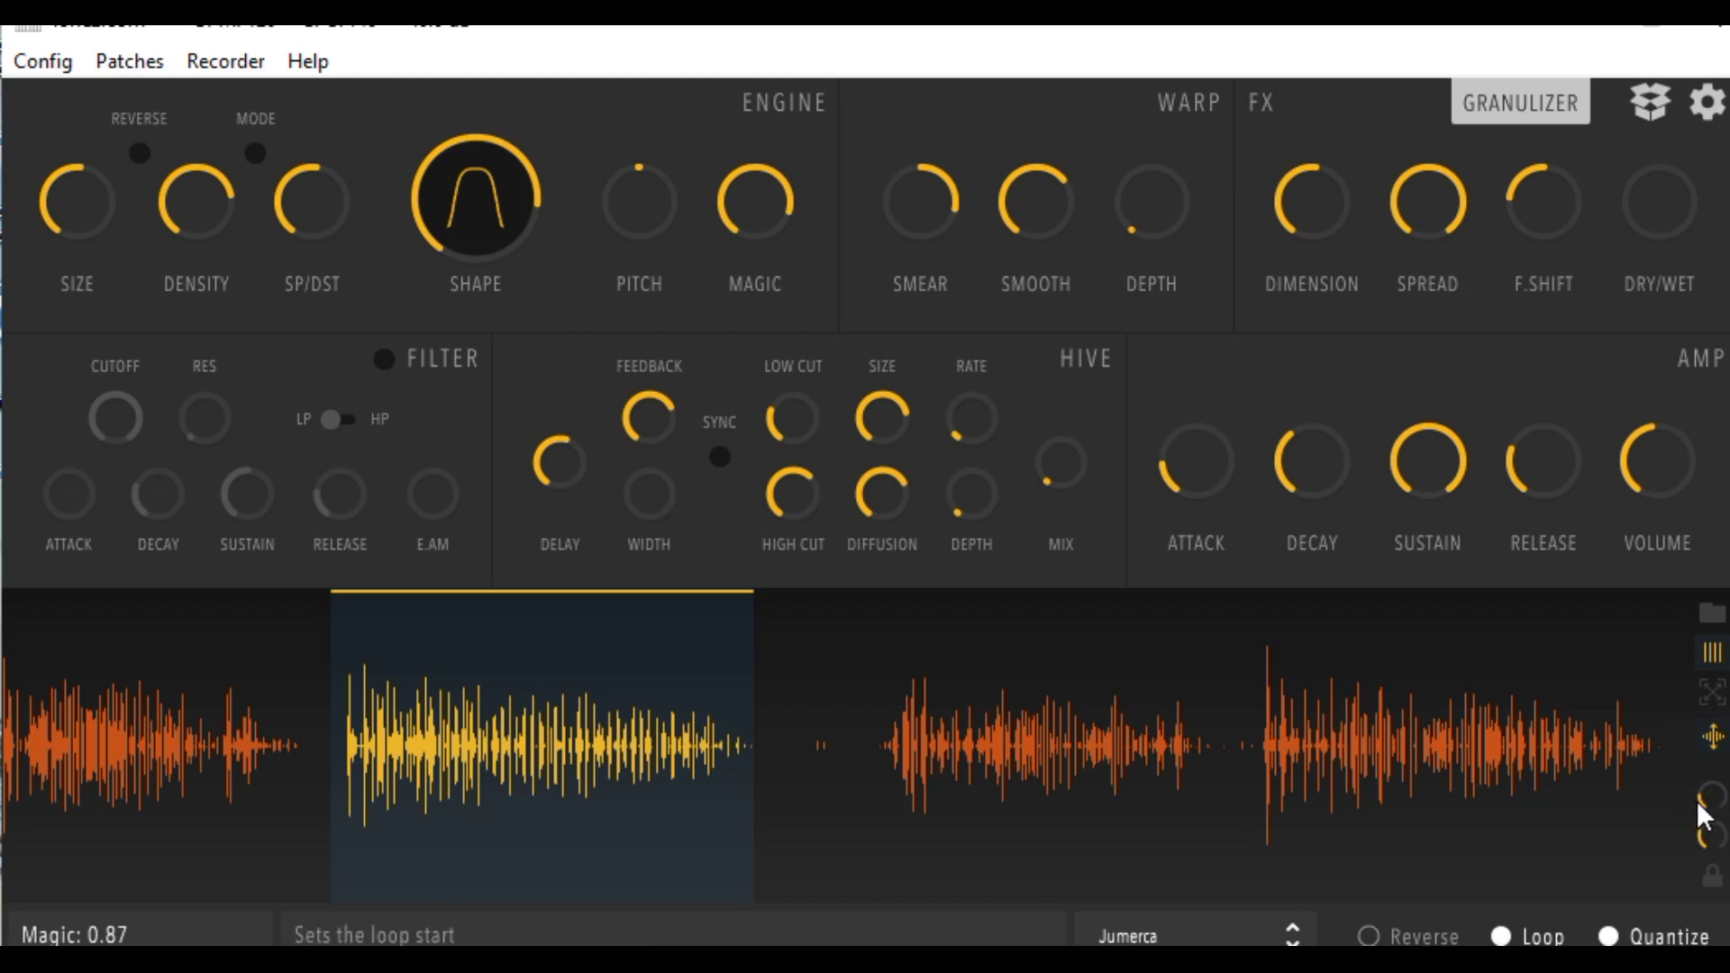
# - Shorten the loop to a narrow slice near the start of the second burst and fit the waveform display to it
pyautogui.moveTo(1708, 811); pyautogui.dragTo(1698, 906)
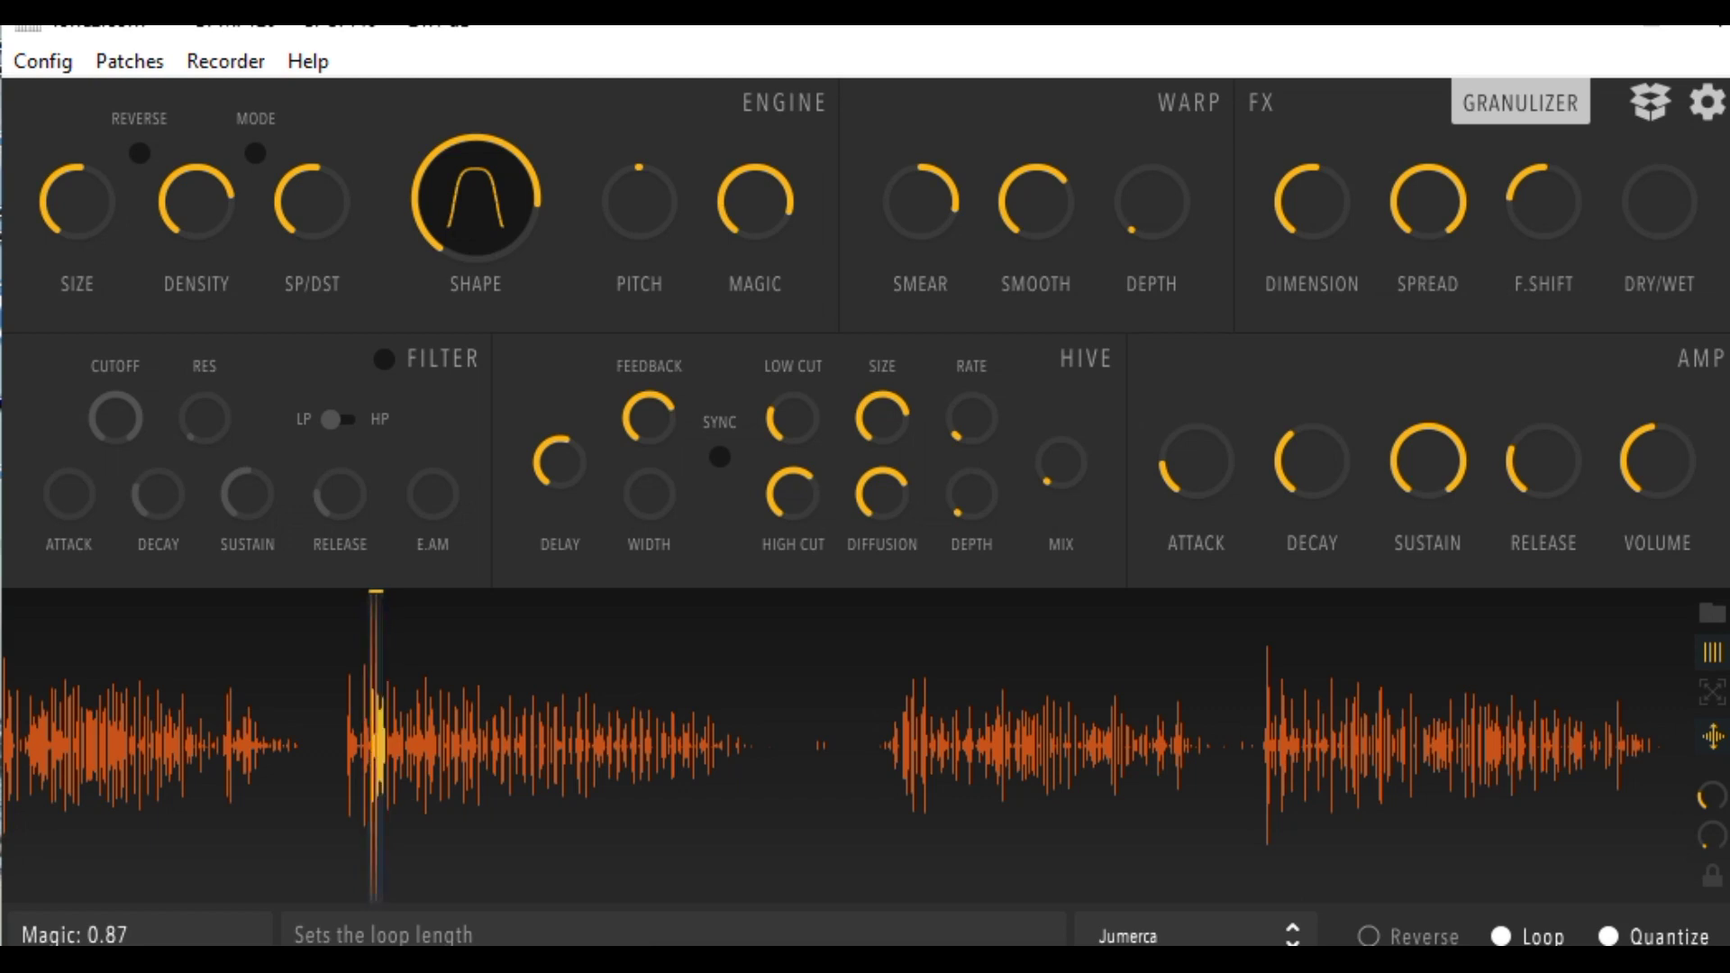
pyautogui.moveTo(1699, 906); pyautogui.dragTo(1699, 900)
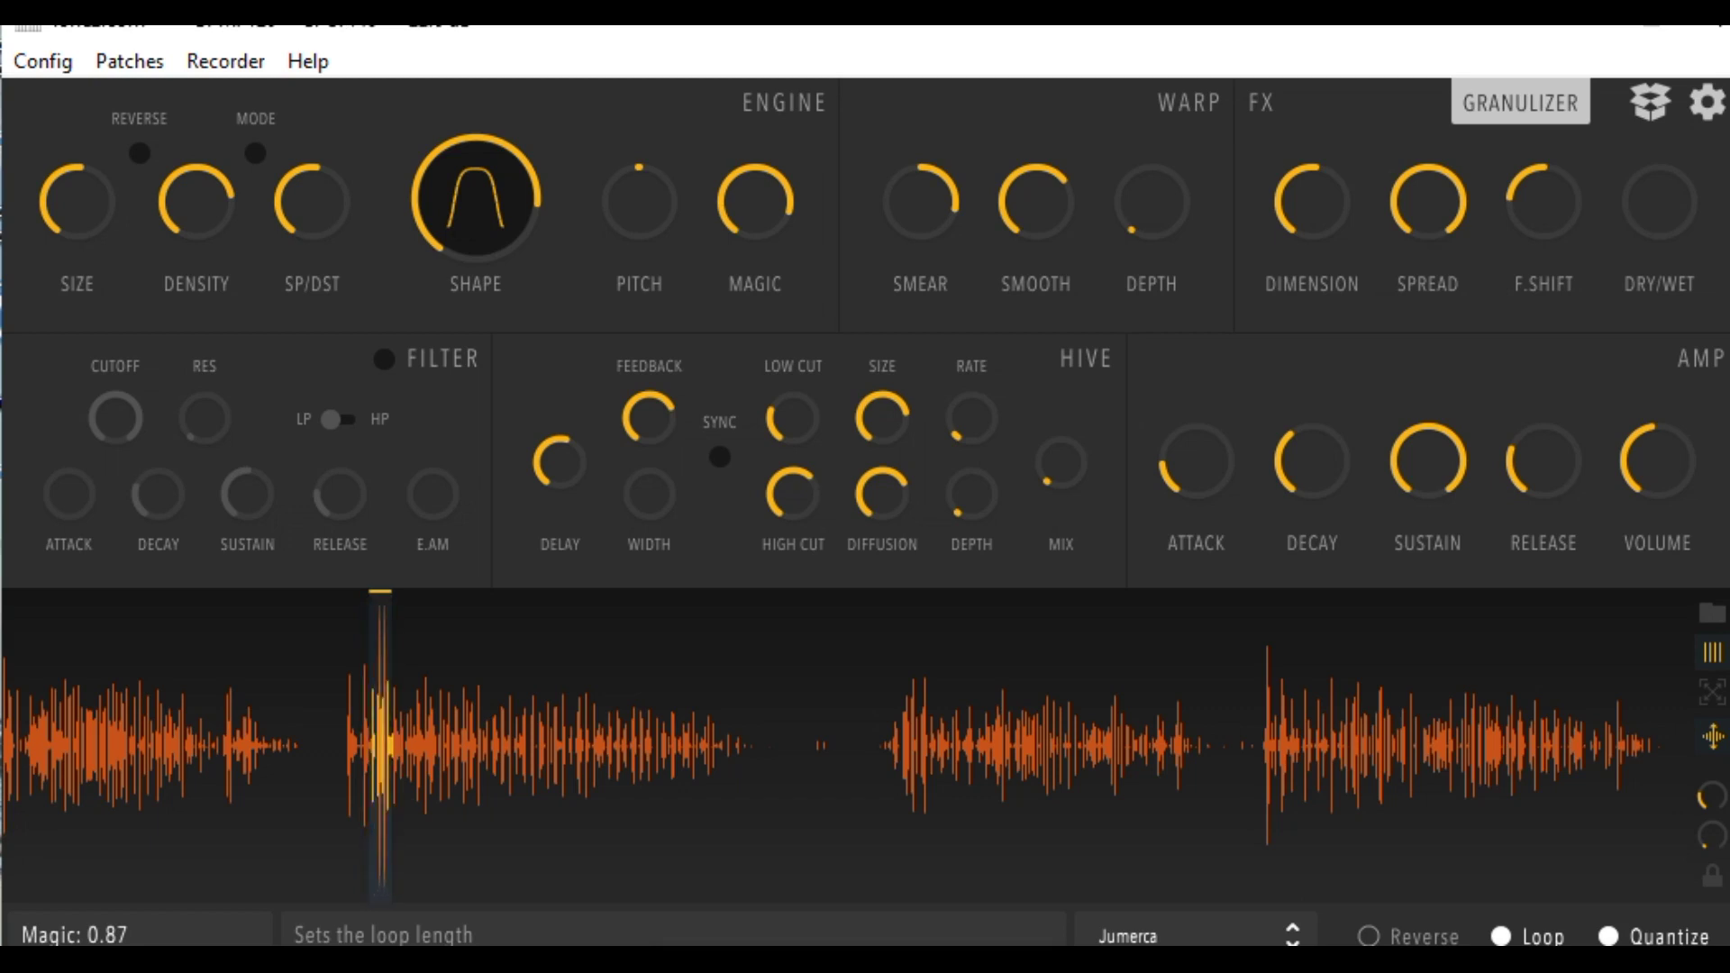
pyautogui.click(1713, 696)
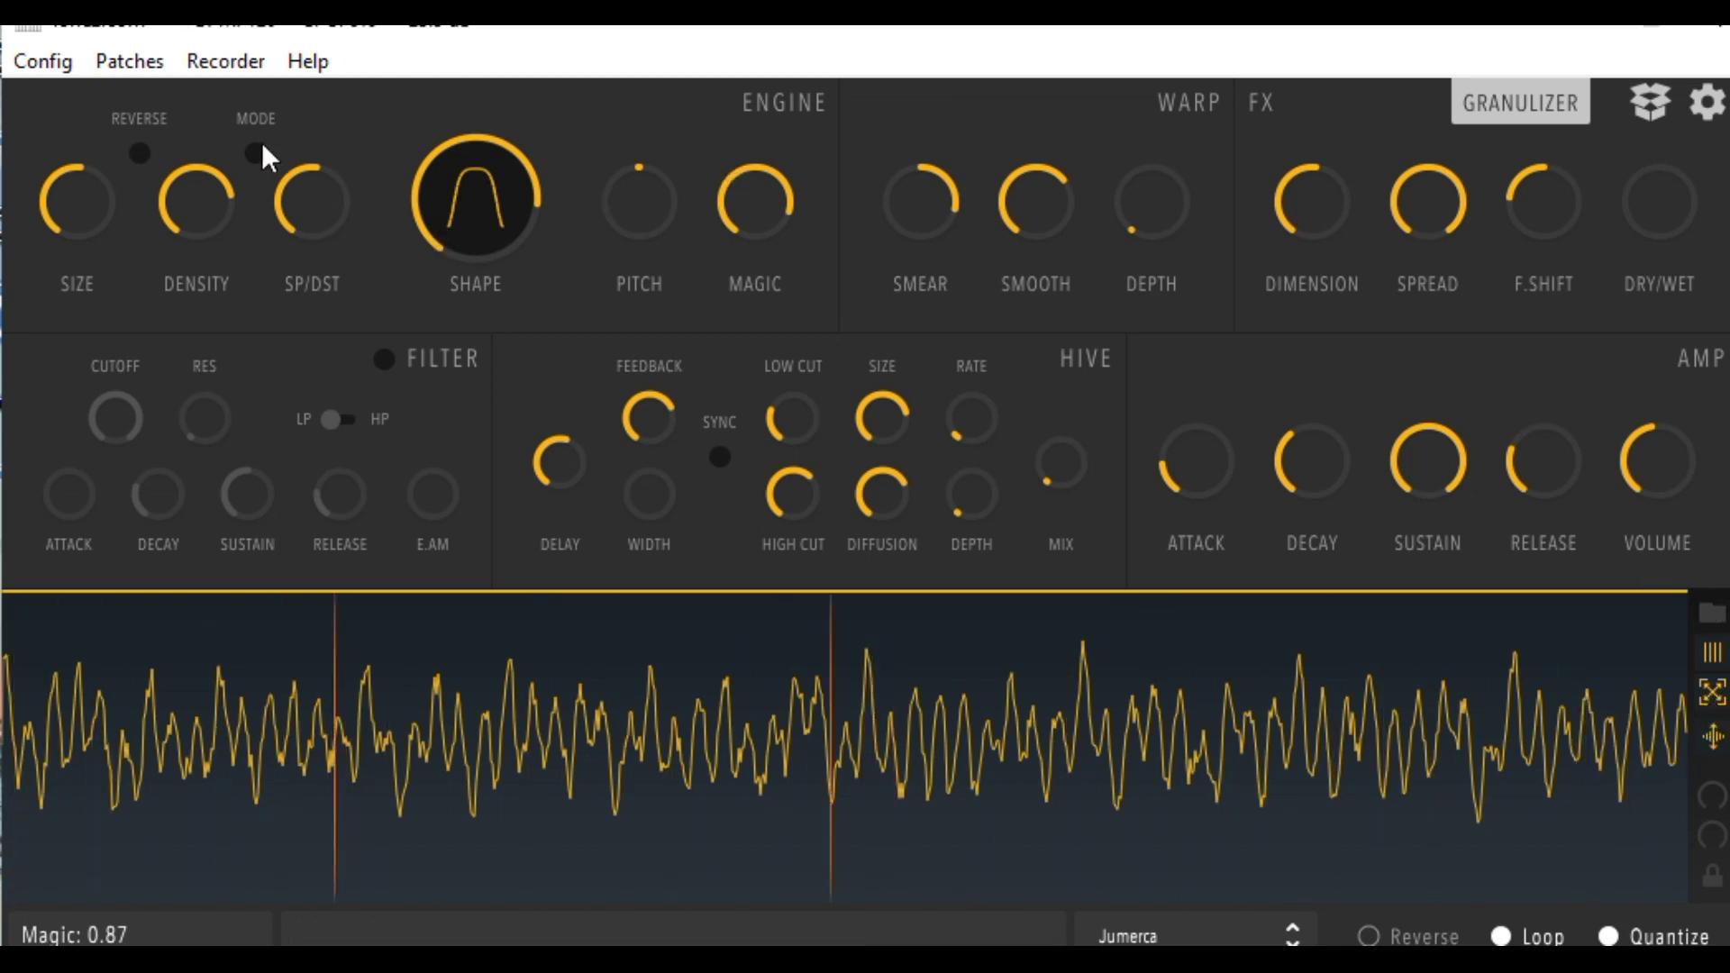
# - Lower the grain density to 189.44% and the Magic amount to 0.54
pyautogui.moveTo(196, 245); pyautogui.dragTo(158, 294)
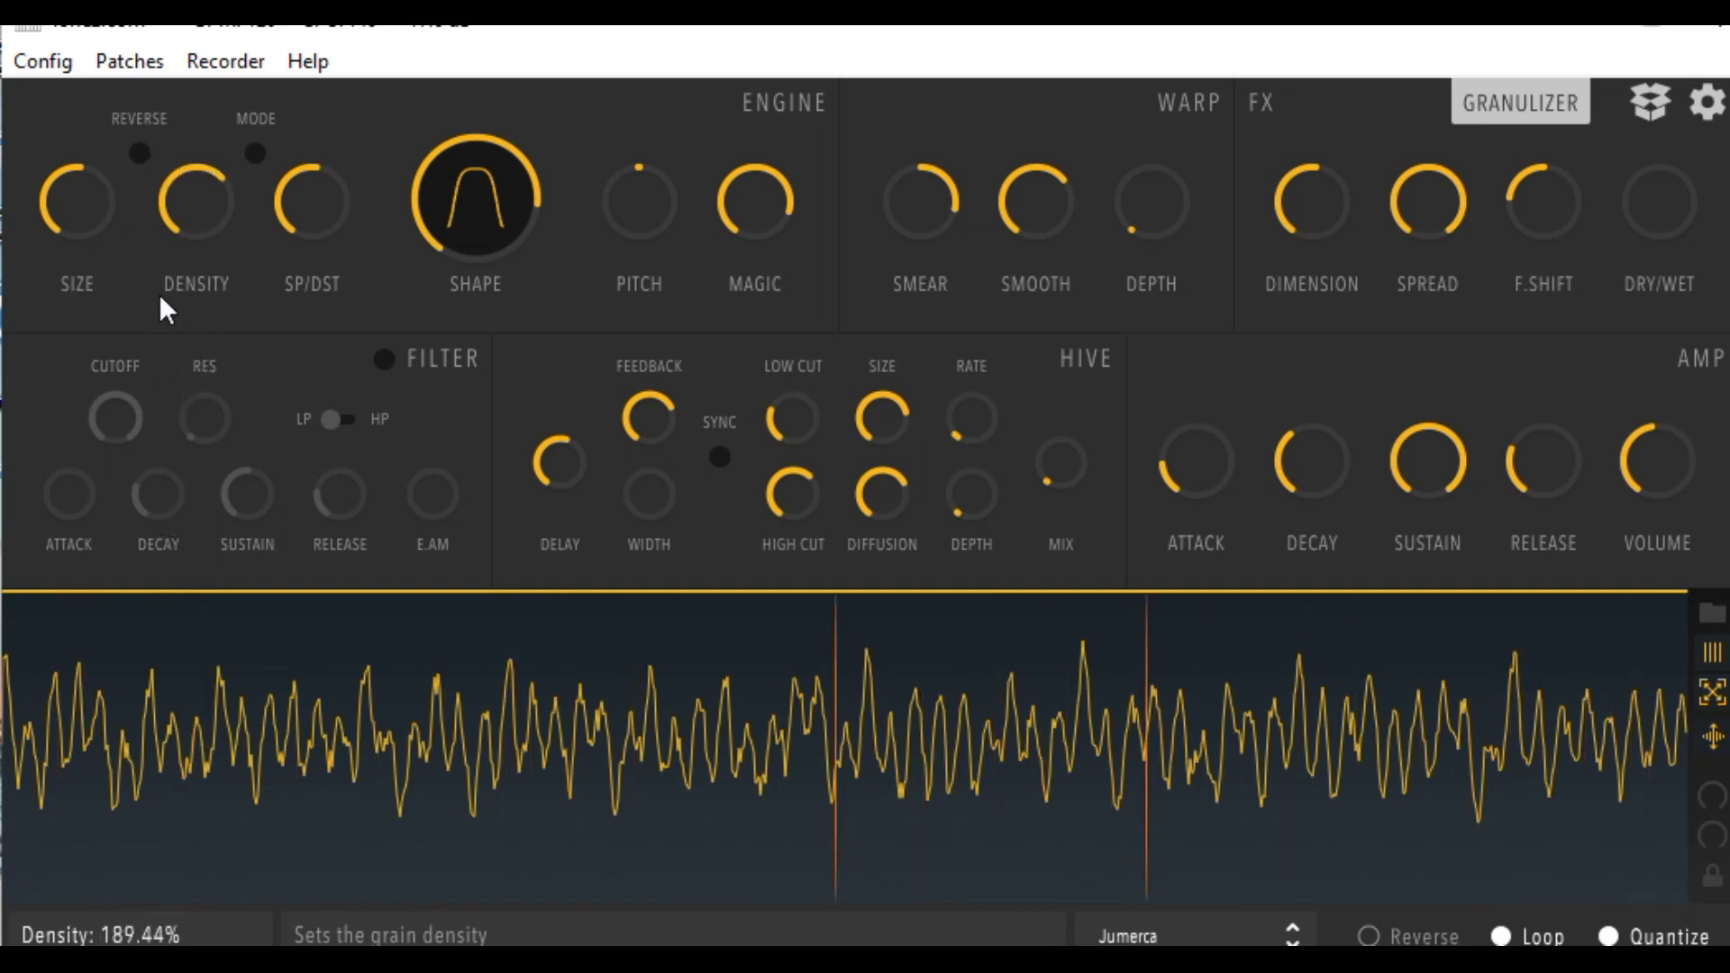
pyautogui.moveTo(65, 191)
pyautogui.mouseDown()
pyautogui.moveTo(124, 333)
pyautogui.moveTo(119, 490)
pyautogui.moveTo(93, 181)
pyautogui.mouseUp()
pyautogui.click(305, 209)
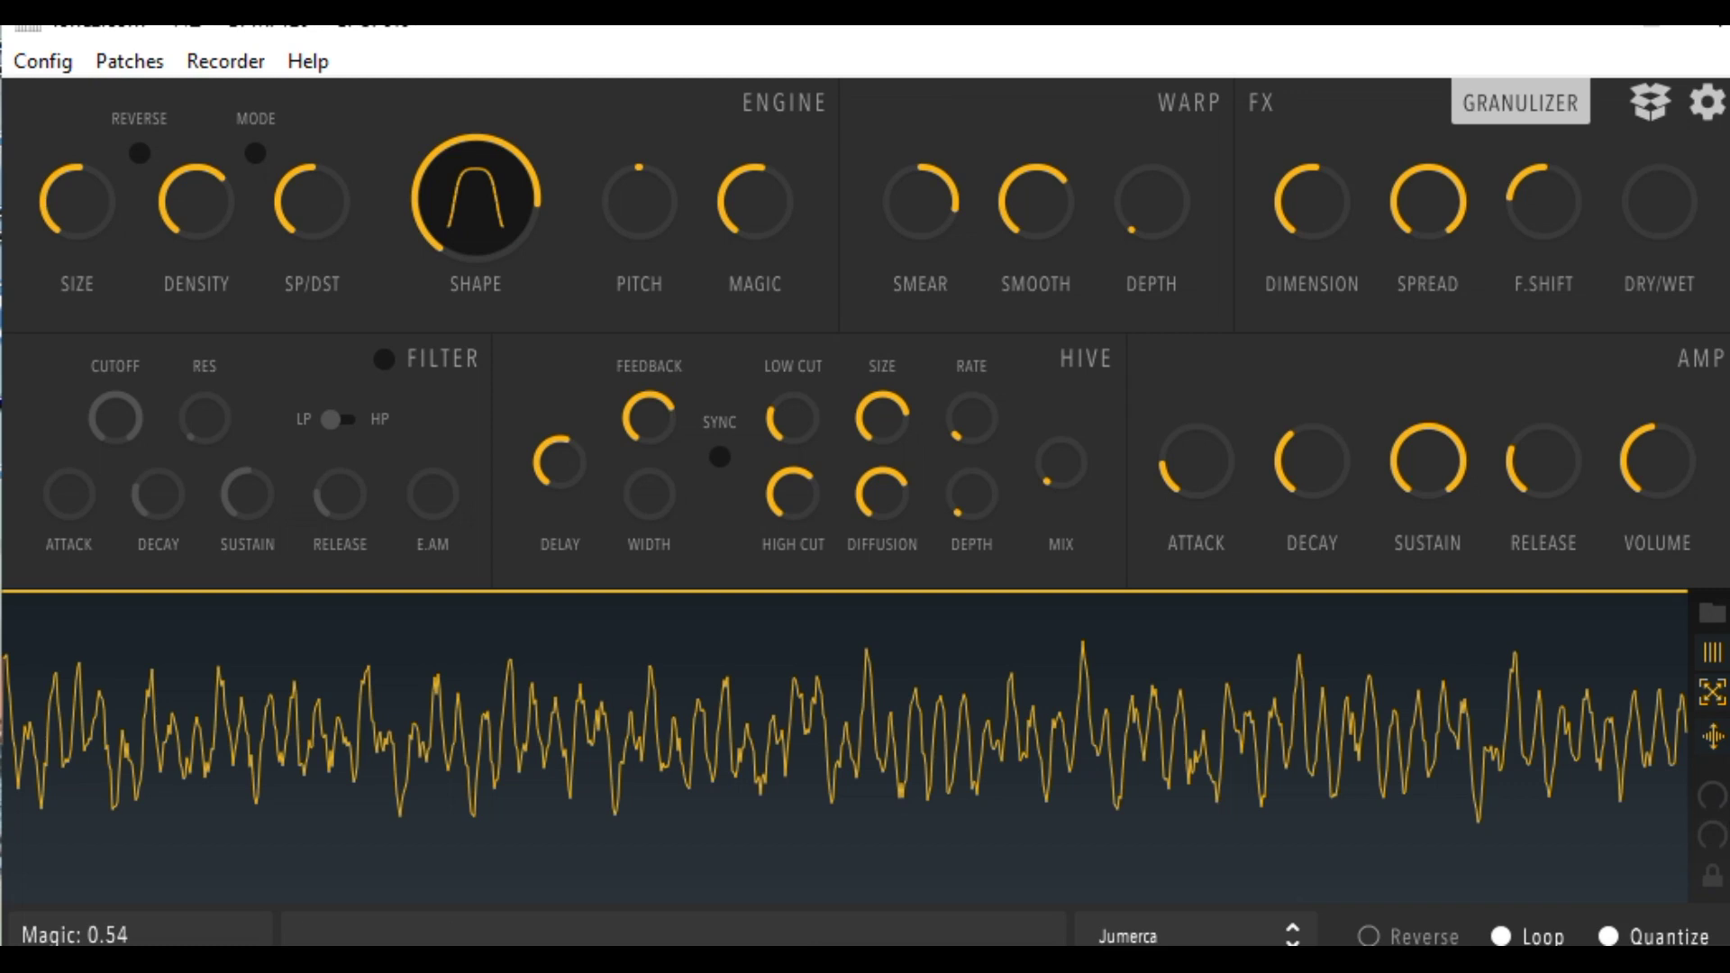
# - Turn the visual playback feedback off and back on
pyautogui.click(1711, 653)
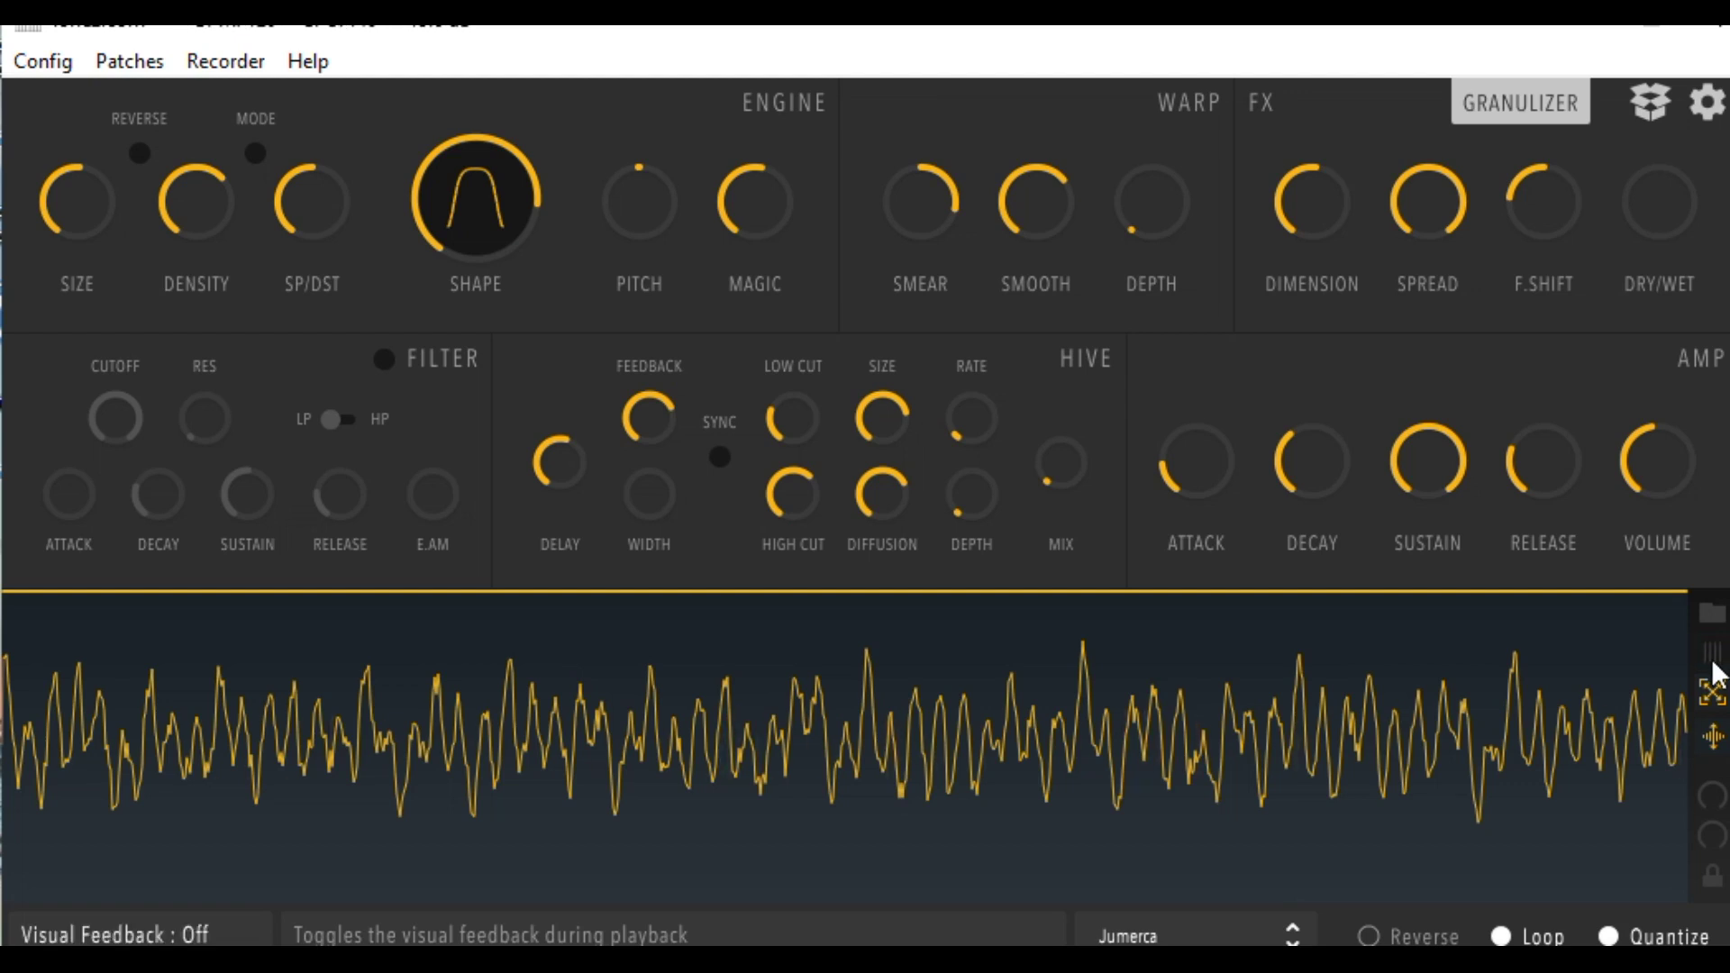
pyautogui.click(1713, 658)
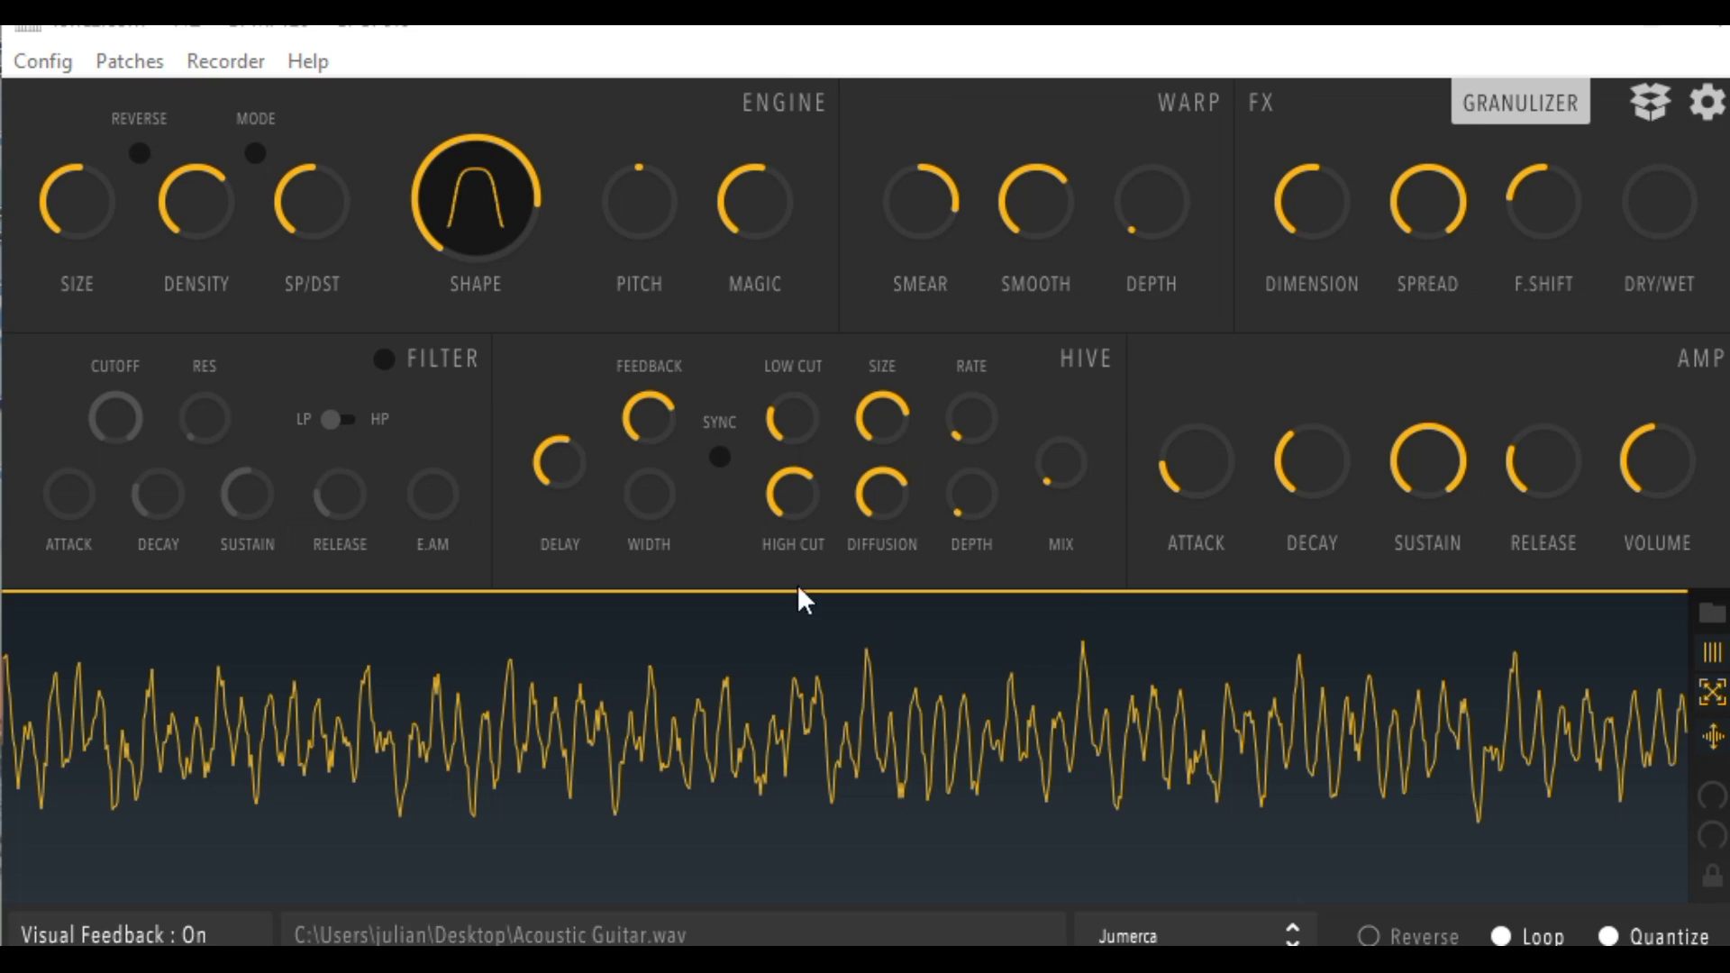
# - Raise the Hive width, low cut and rate, reduce its feedback, and bring the Hive mix to roughly one third
pyautogui.moveTo(1054, 479); pyautogui.dragTo(1123, 5)
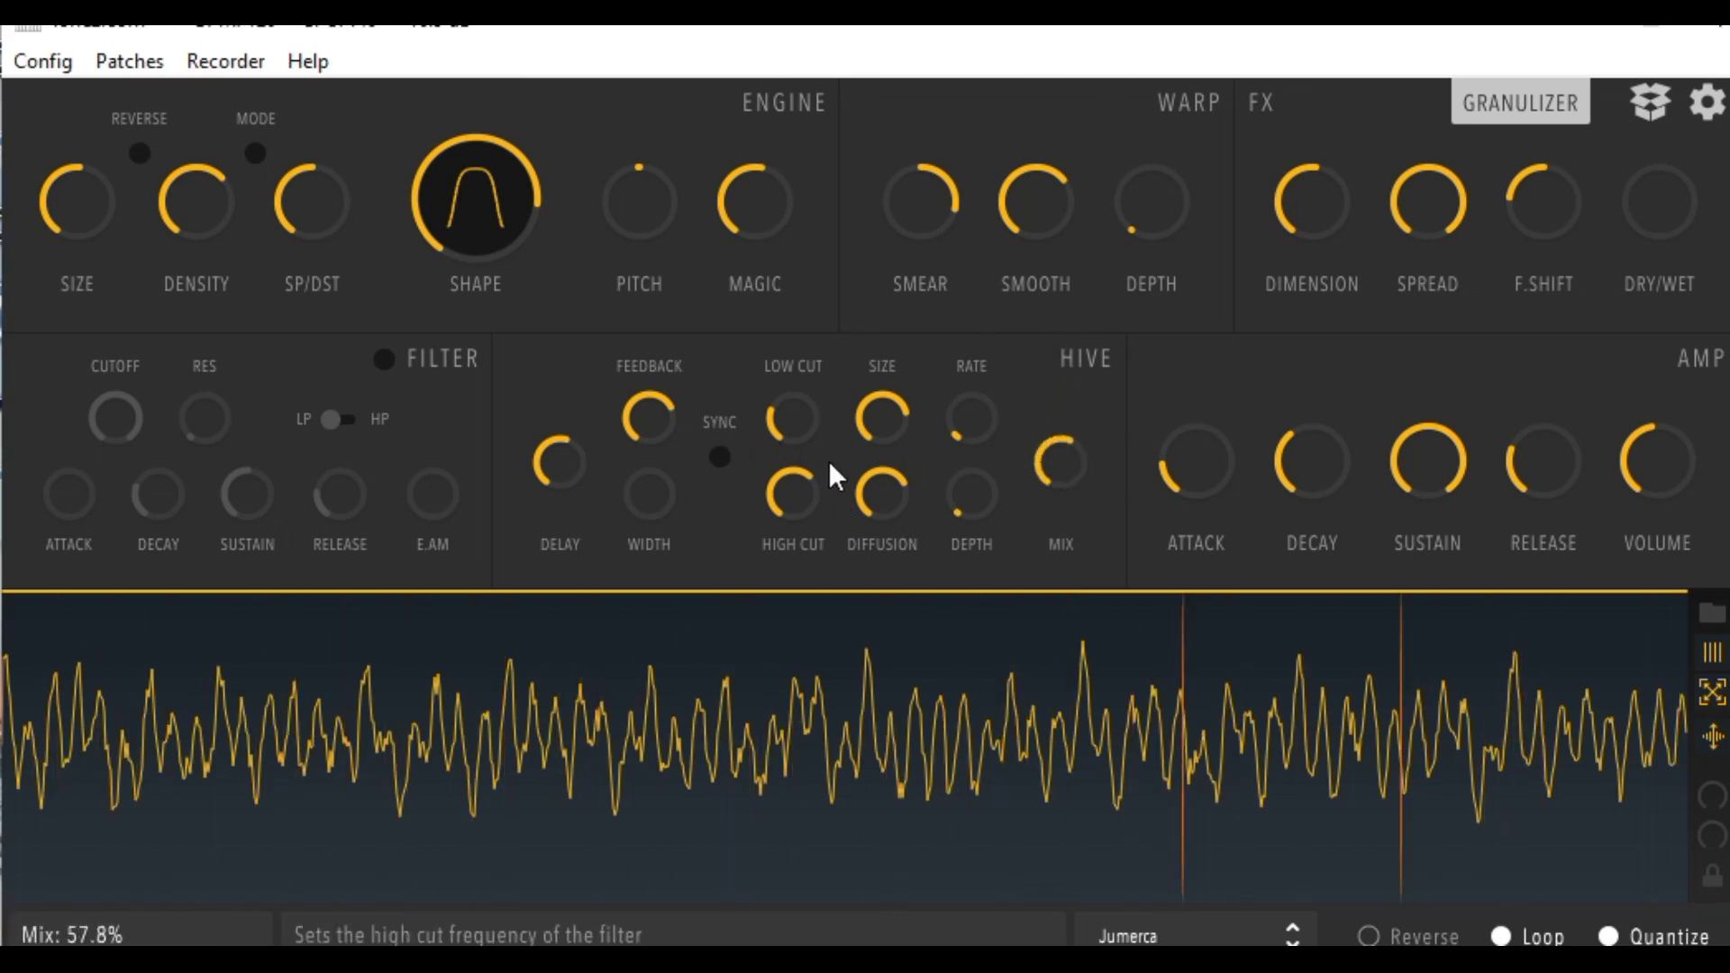
pyautogui.moveTo(656, 438); pyautogui.dragTo(748, 36)
pyautogui.moveTo(772, 444); pyautogui.dragTo(1144, 57)
pyautogui.moveTo(1085, 395); pyautogui.dragTo(1010, 433)
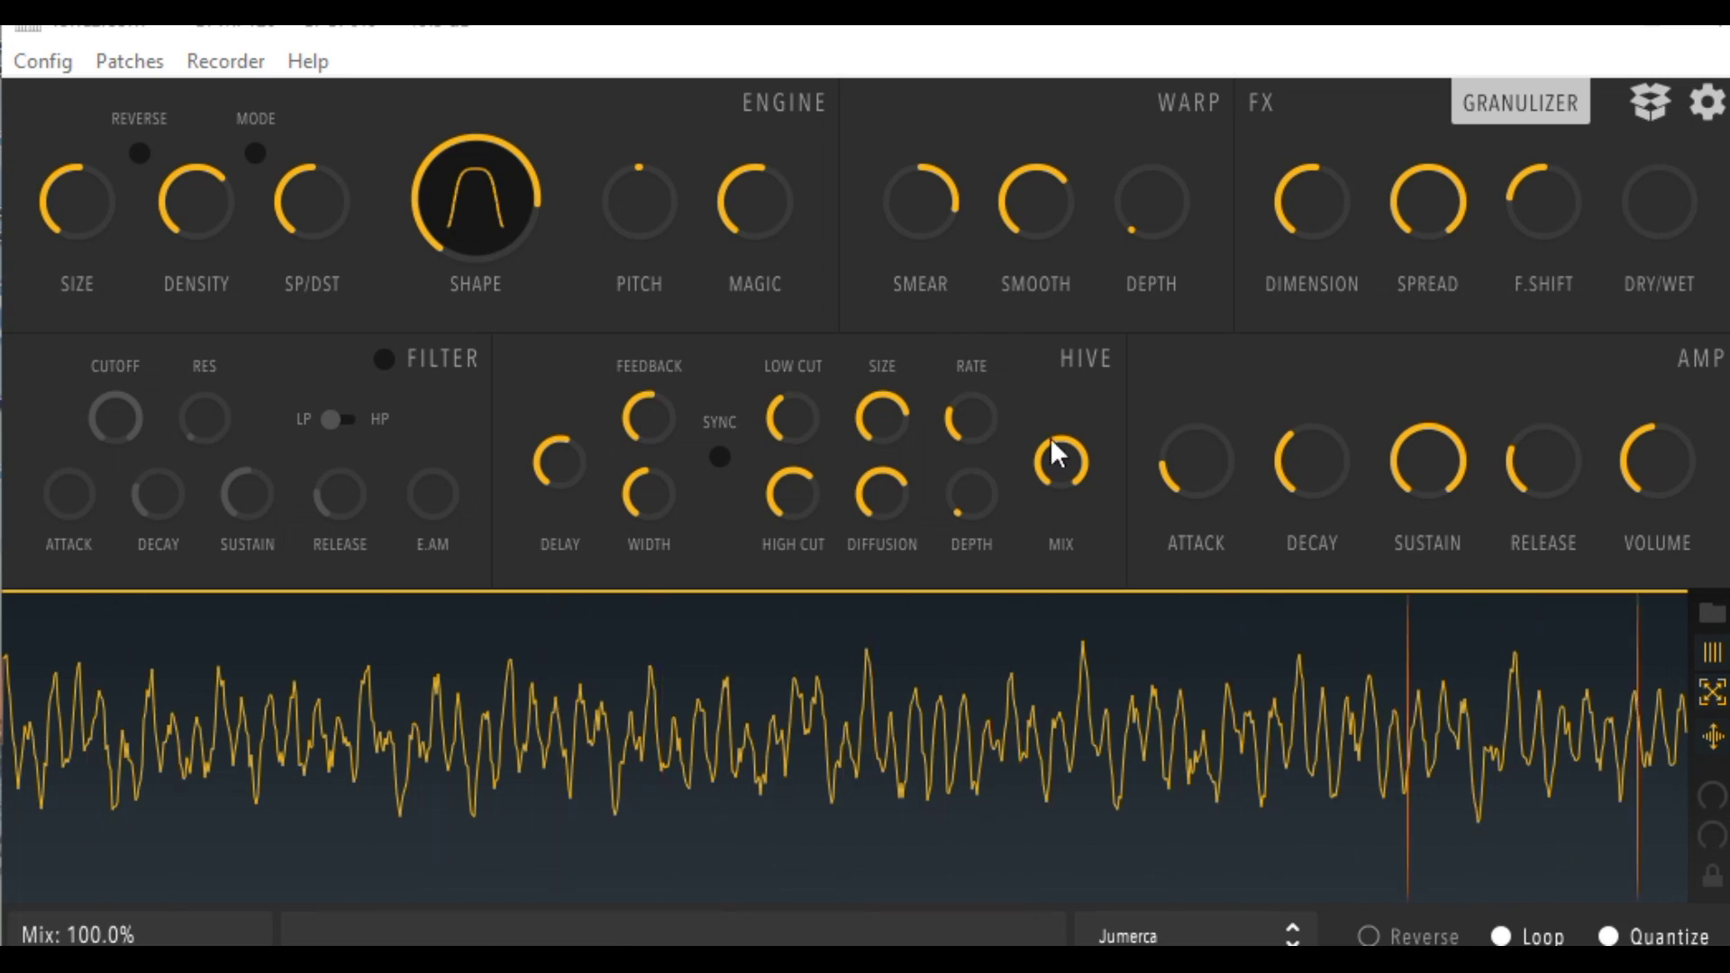
pyautogui.moveTo(1042, 453)
pyautogui.mouseDown()
pyautogui.moveTo(1014, 526)
pyautogui.moveTo(1024, 717)
pyautogui.moveTo(1033, 694)
pyautogui.mouseUp()
# - Reduce the Warp smear and set the Warp depth to 90.9%
pyautogui.moveTo(929, 469)
pyautogui.mouseDown()
pyautogui.moveTo(869, 771)
pyautogui.moveTo(835, 669)
pyautogui.moveTo(1043, 148)
pyautogui.mouseUp()
pyautogui.moveTo(1120, 223); pyautogui.dragTo(1149, 36)
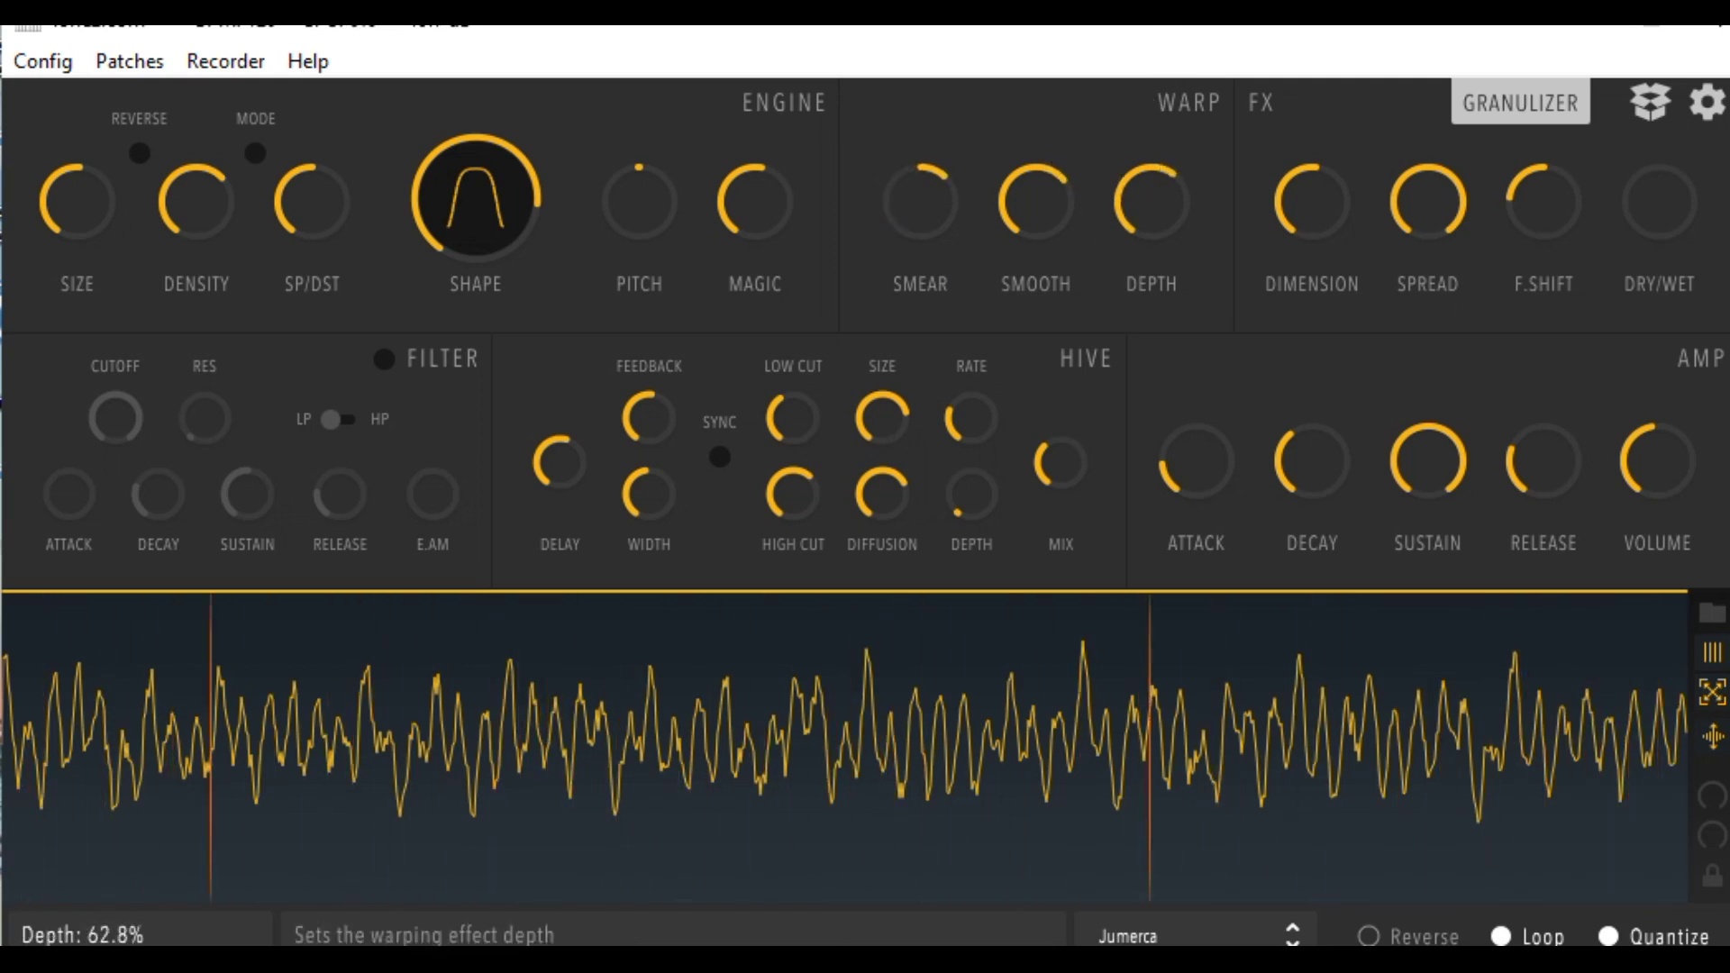
pyautogui.moveTo(1141, 186); pyautogui.dragTo(1148, 87)
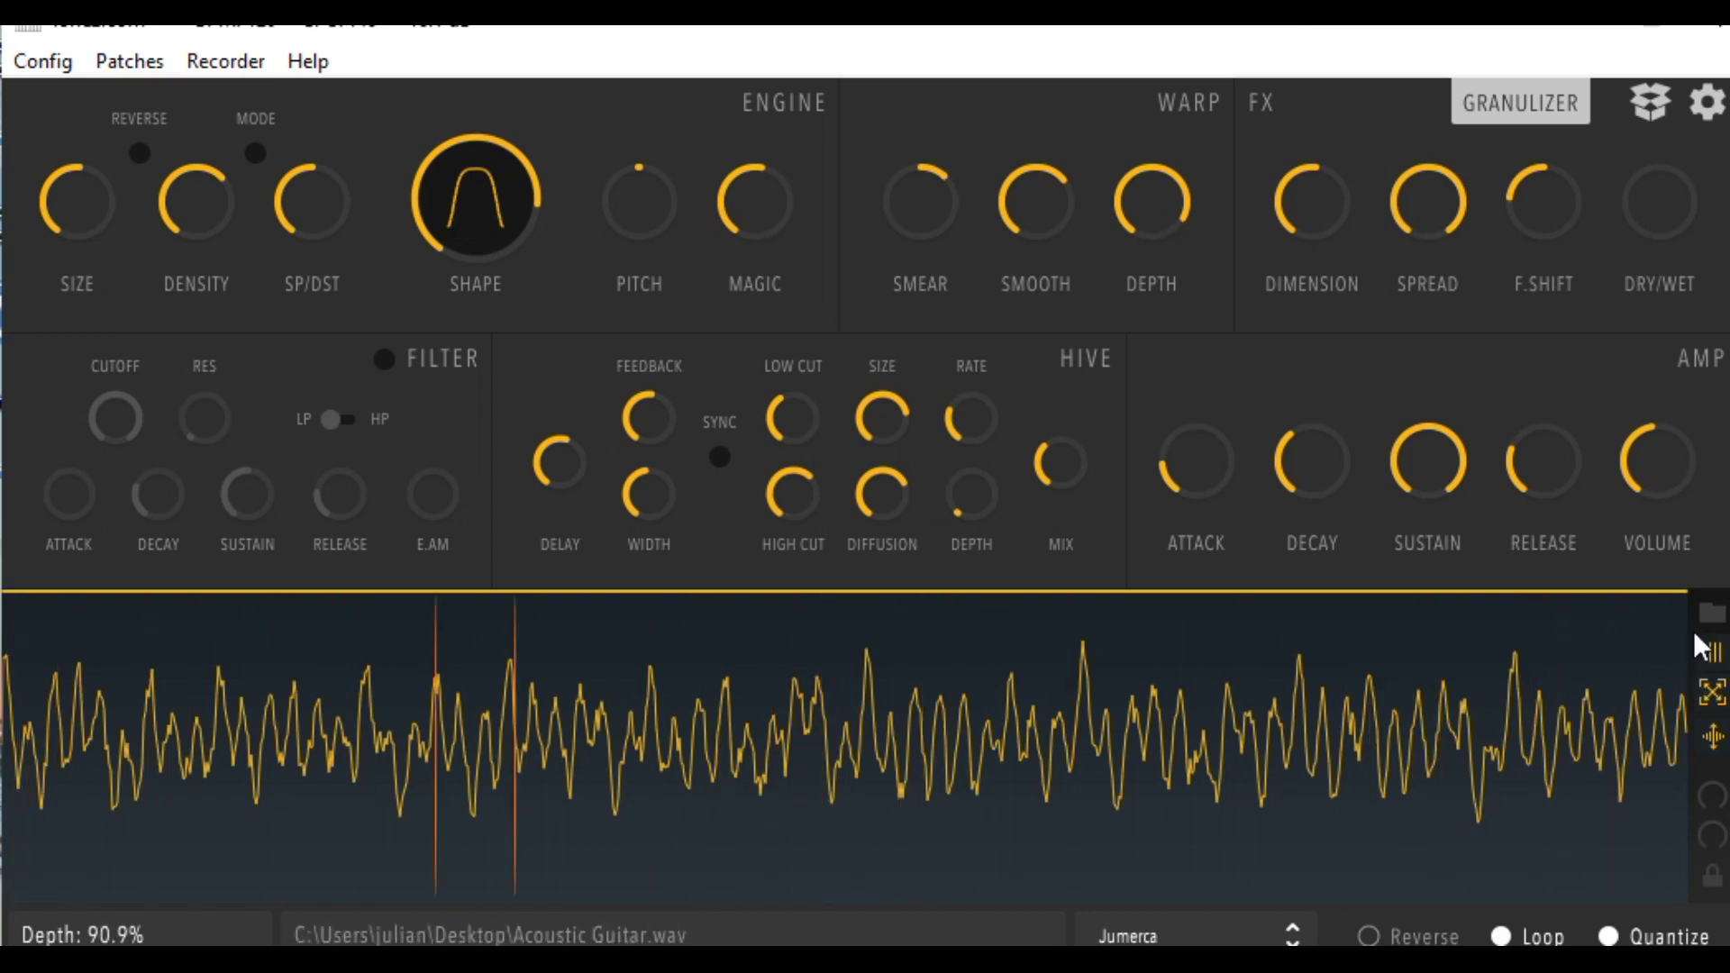
# - Show the full sample waveform and select its third burst as the loop area
pyautogui.click(1712, 693)
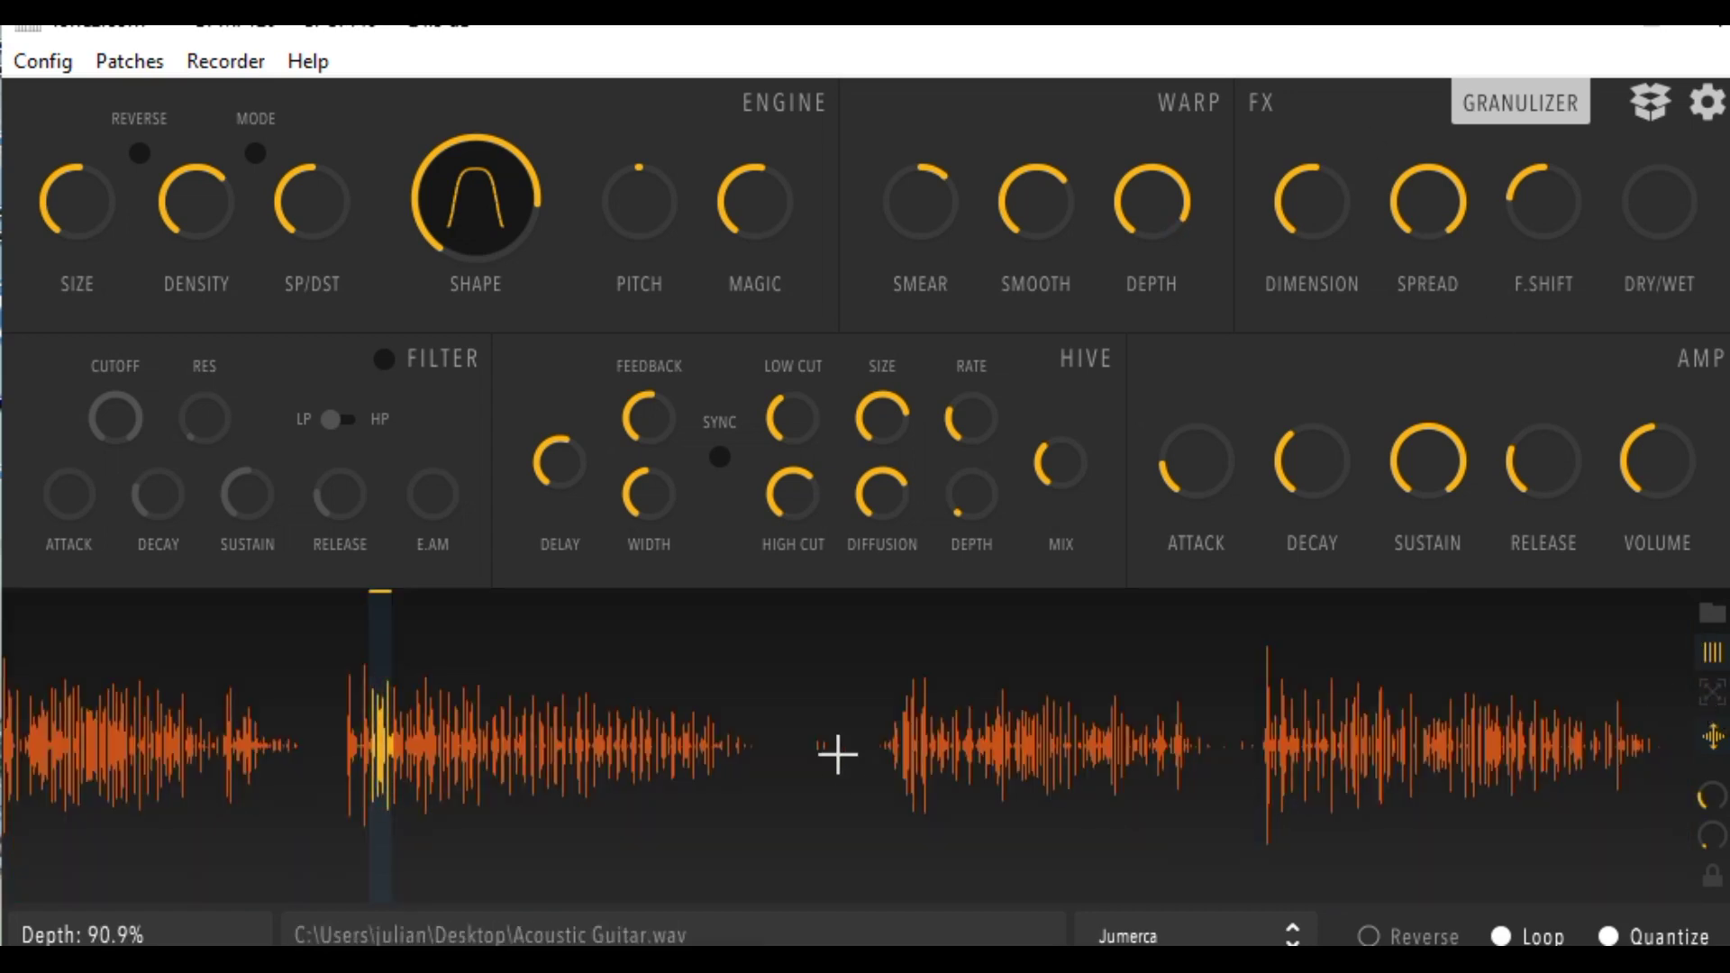
pyautogui.moveTo(857, 724); pyautogui.dragTo(1212, 734)
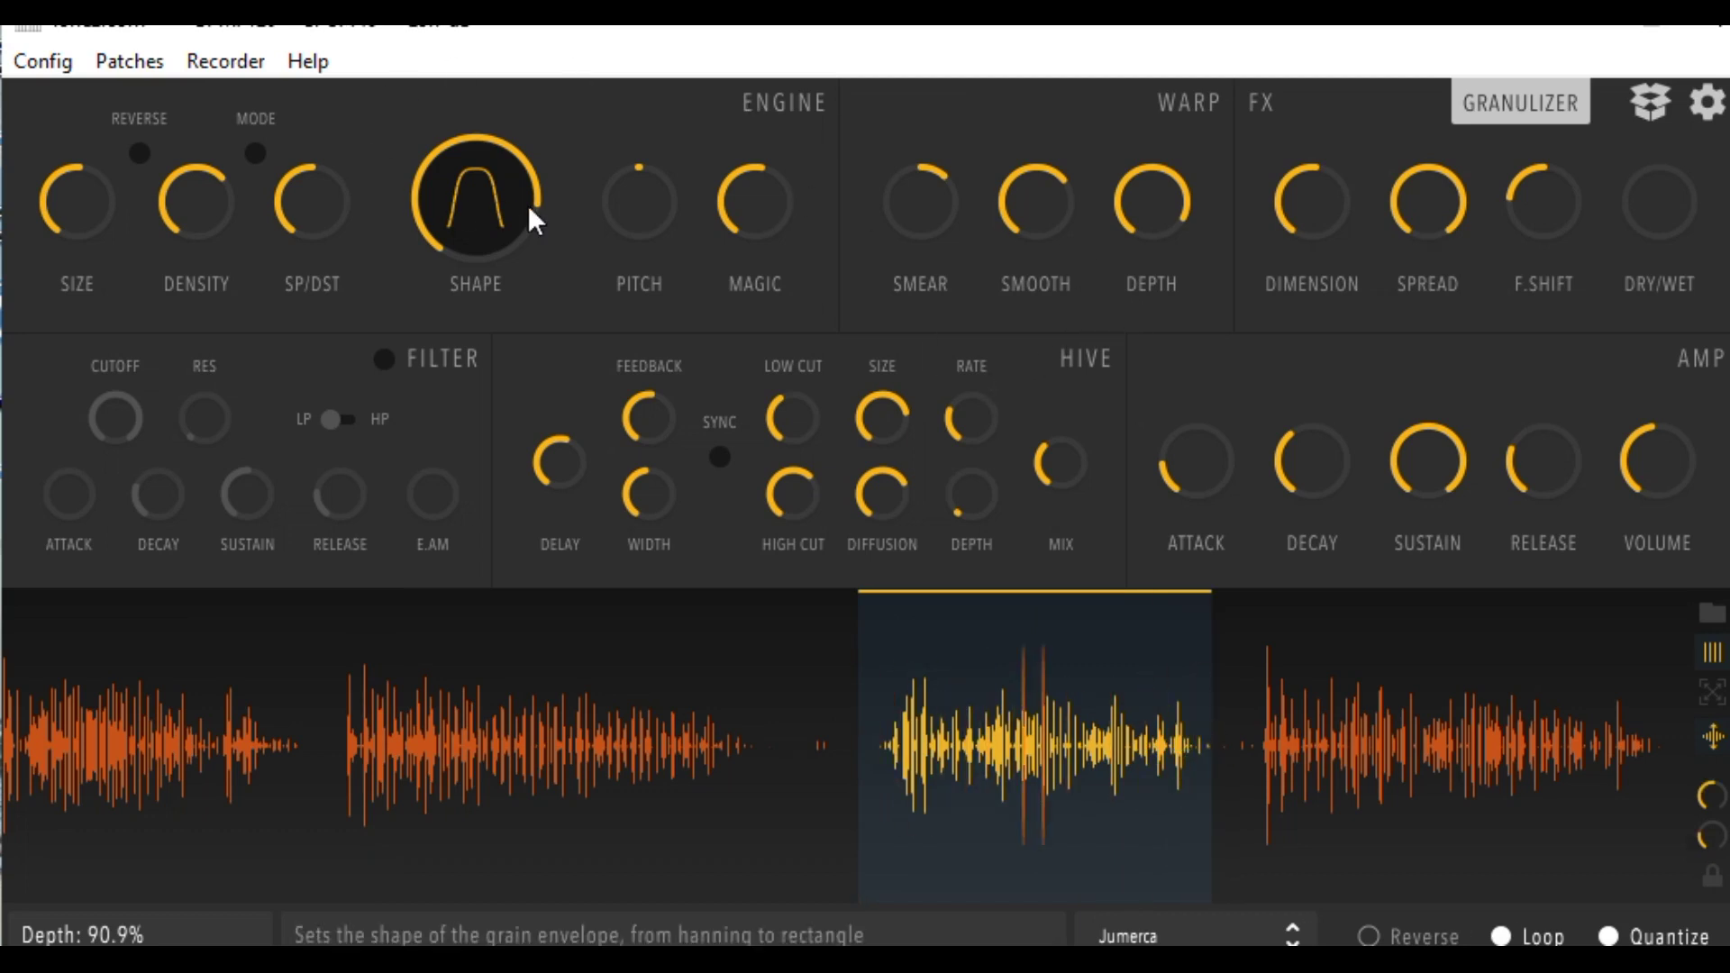
# - Set the grain density to 122.10% and the grain pitch to 3.1 semitones
pyautogui.moveTo(197, 200); pyautogui.dragTo(209, 328)
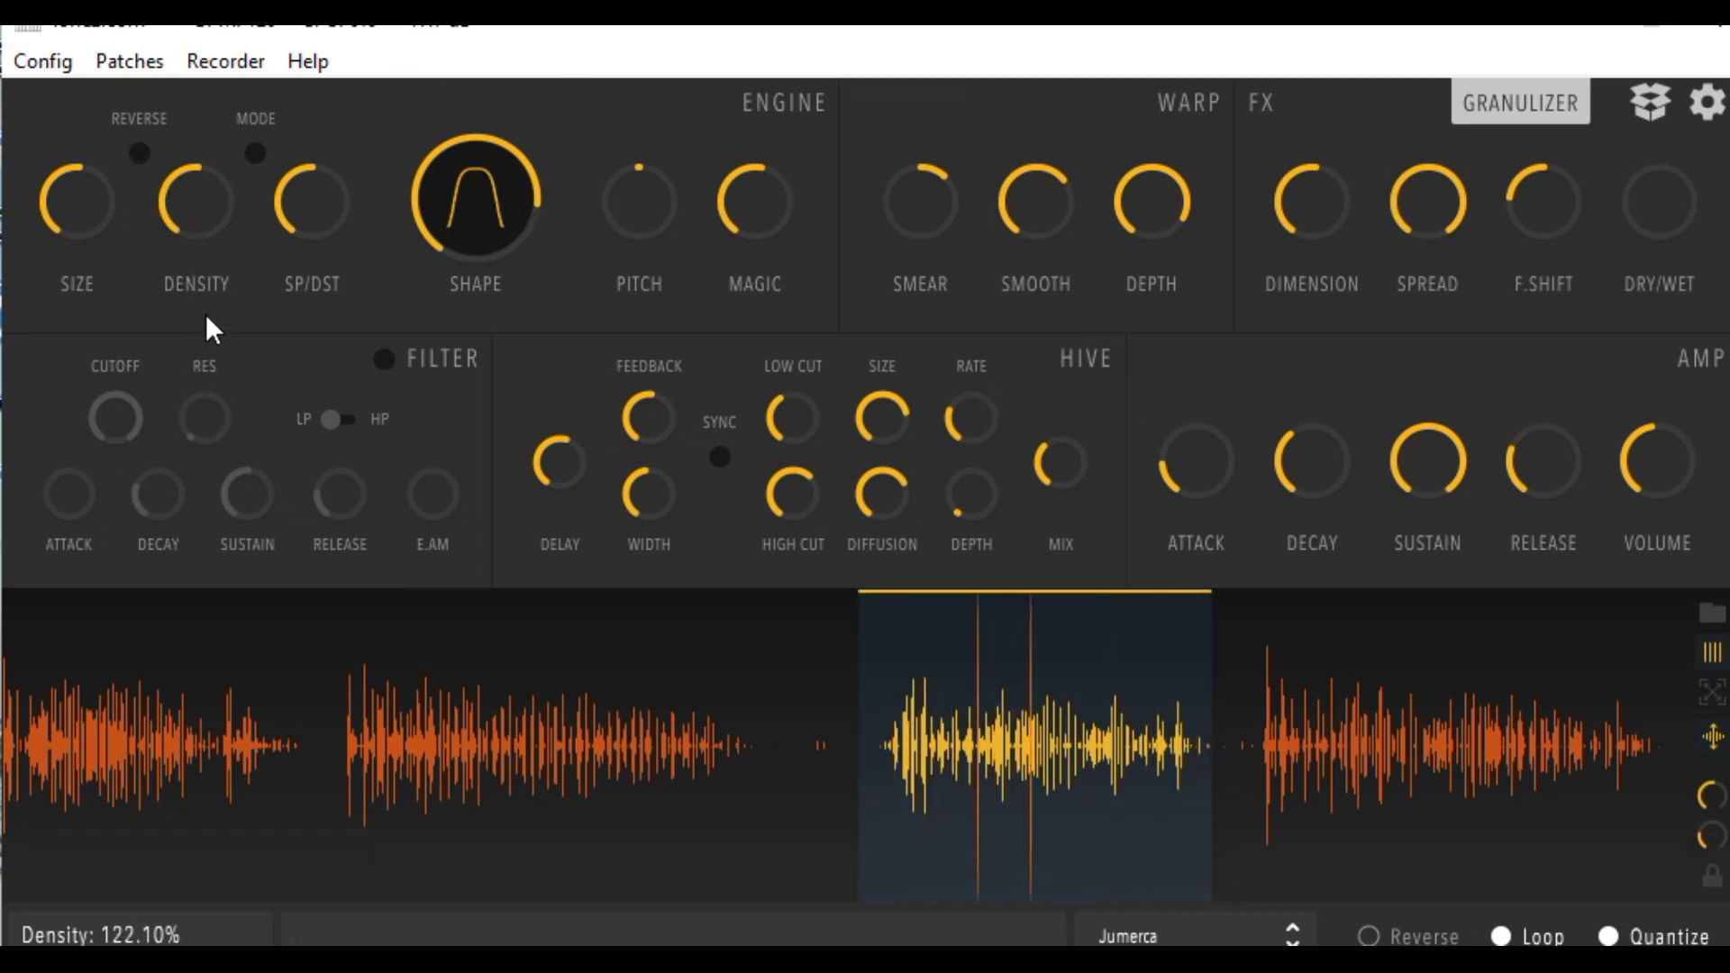
pyautogui.moveTo(657, 200); pyautogui.dragTo(652, 139)
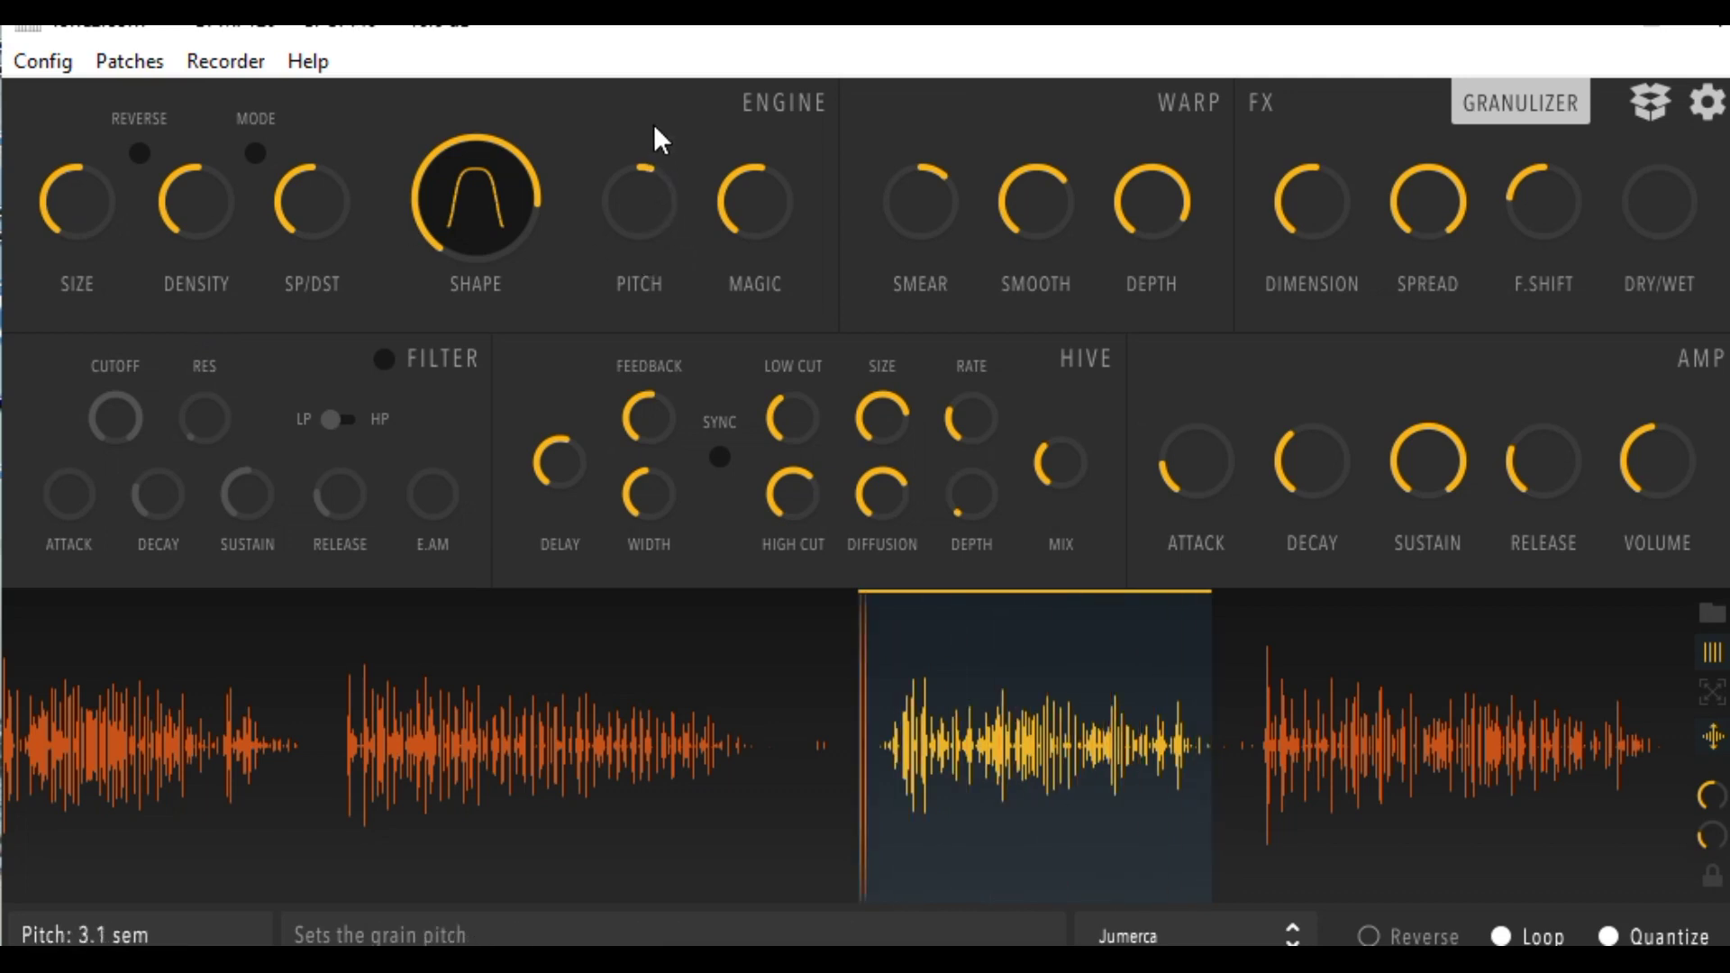
# - Switch the grain mode to free and set the Sp/Dst value to 1/16T
pyautogui.click(255, 154)
pyautogui.moveTo(295, 180); pyautogui.dragTo(287, 310)
pyautogui.moveTo(297, 326); pyautogui.dragTo(281, 256)
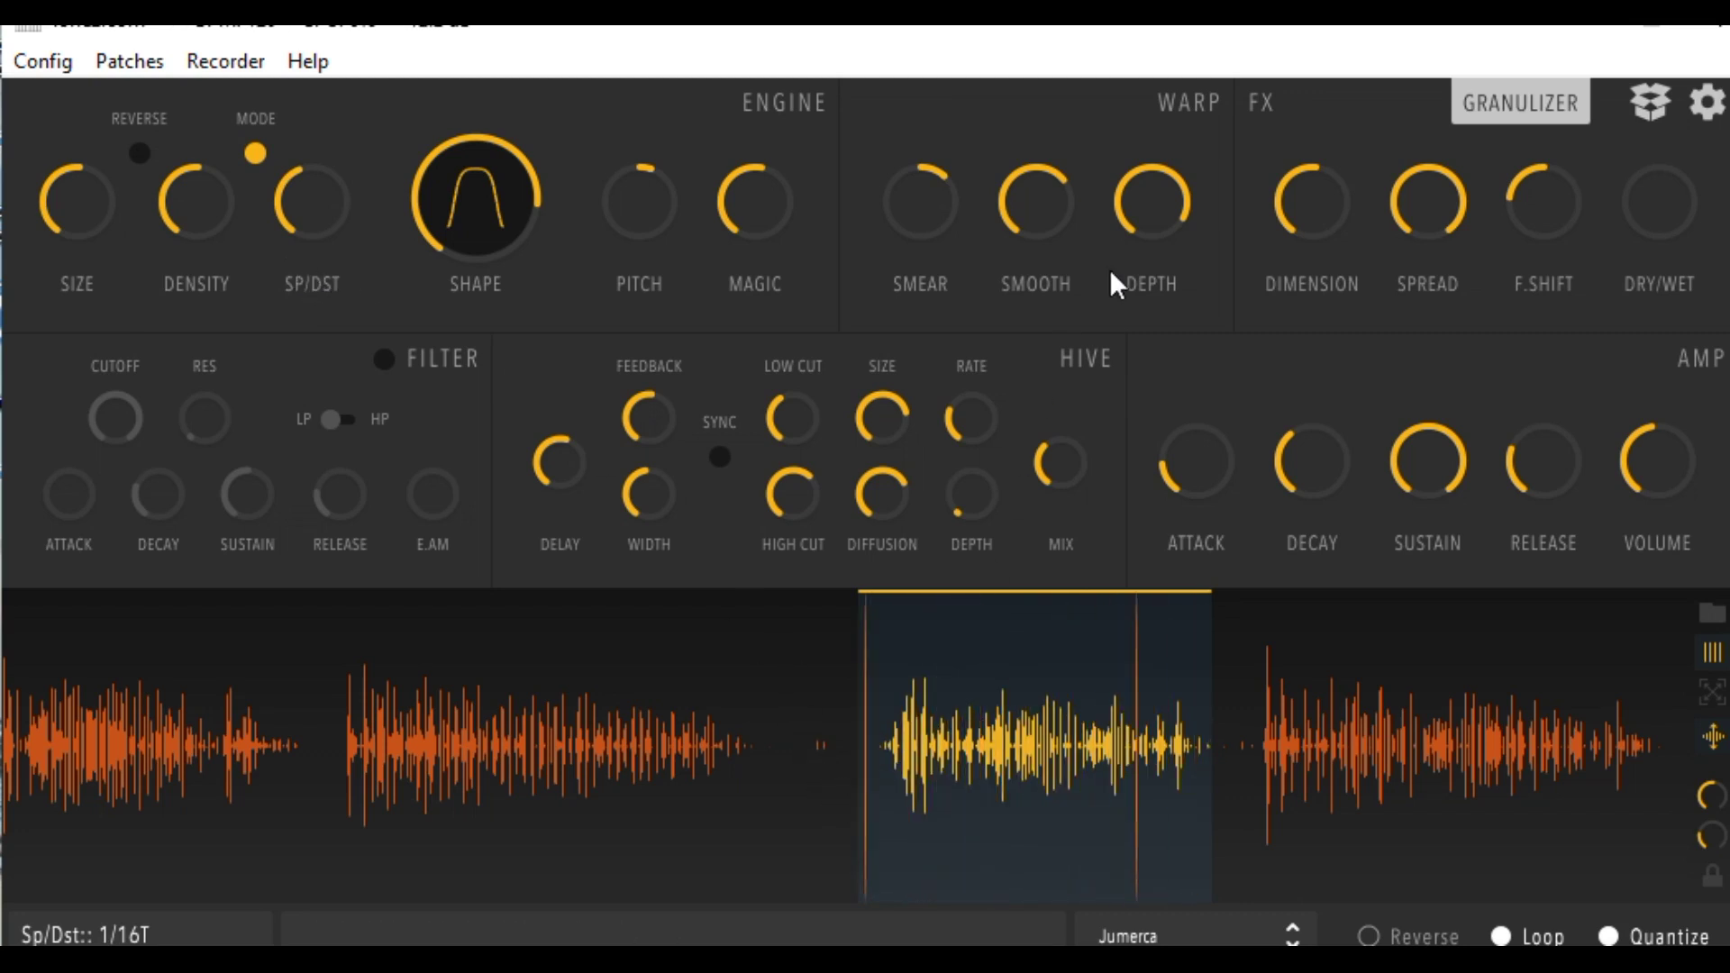
# - Set the Warp depth to 0.0%
pyautogui.moveTo(1127, 189); pyautogui.dragTo(1154, 969)
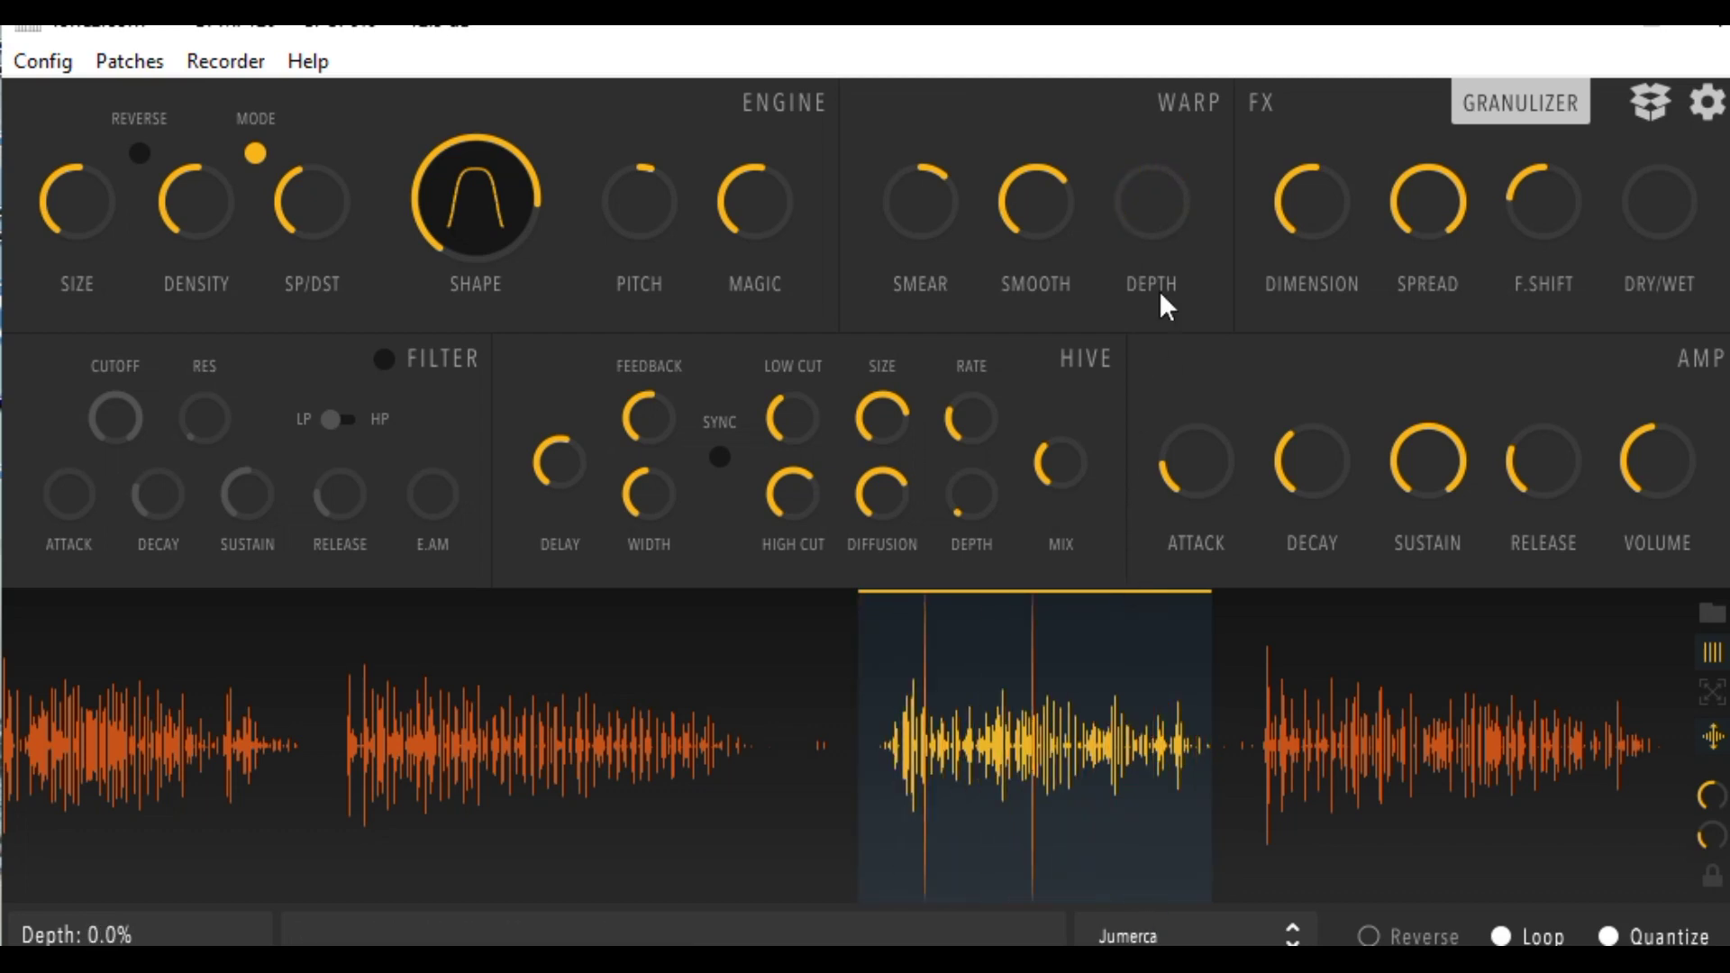
# - Raise the Warp depth, set the Warp smooth to 49.3% and the grain magic to 0.74
pyautogui.moveTo(1116, 200); pyautogui.dragTo(1122, 19)
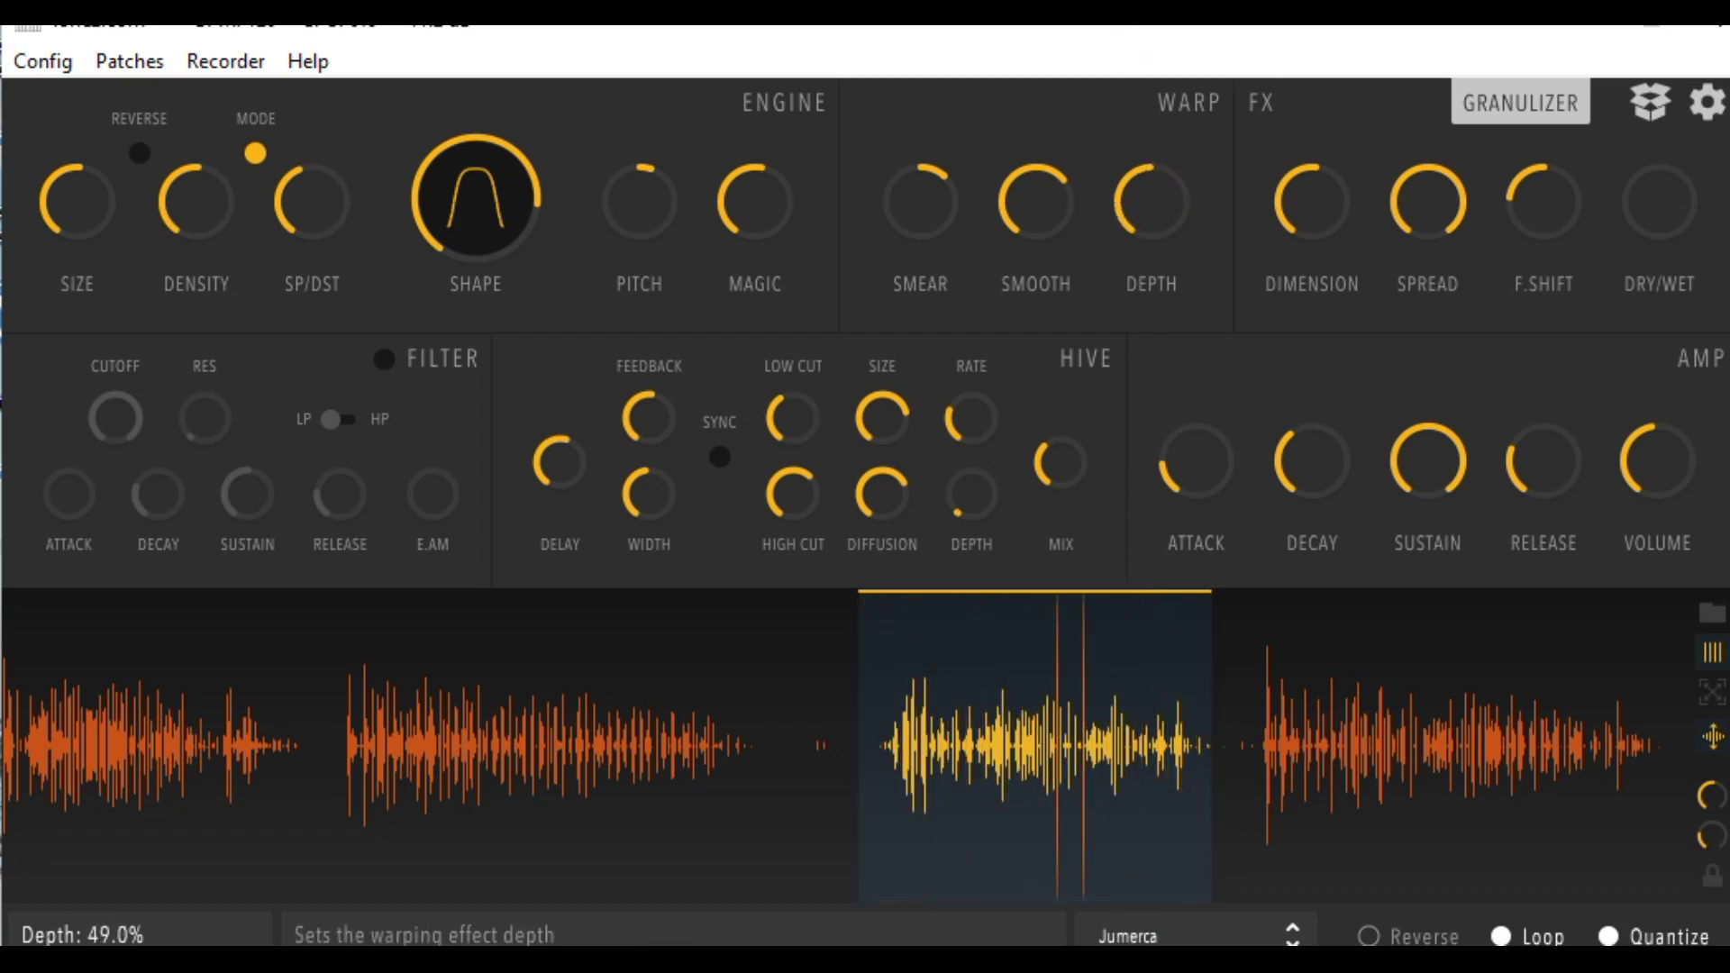
pyautogui.moveTo(1143, 208); pyautogui.dragTo(1143, 113)
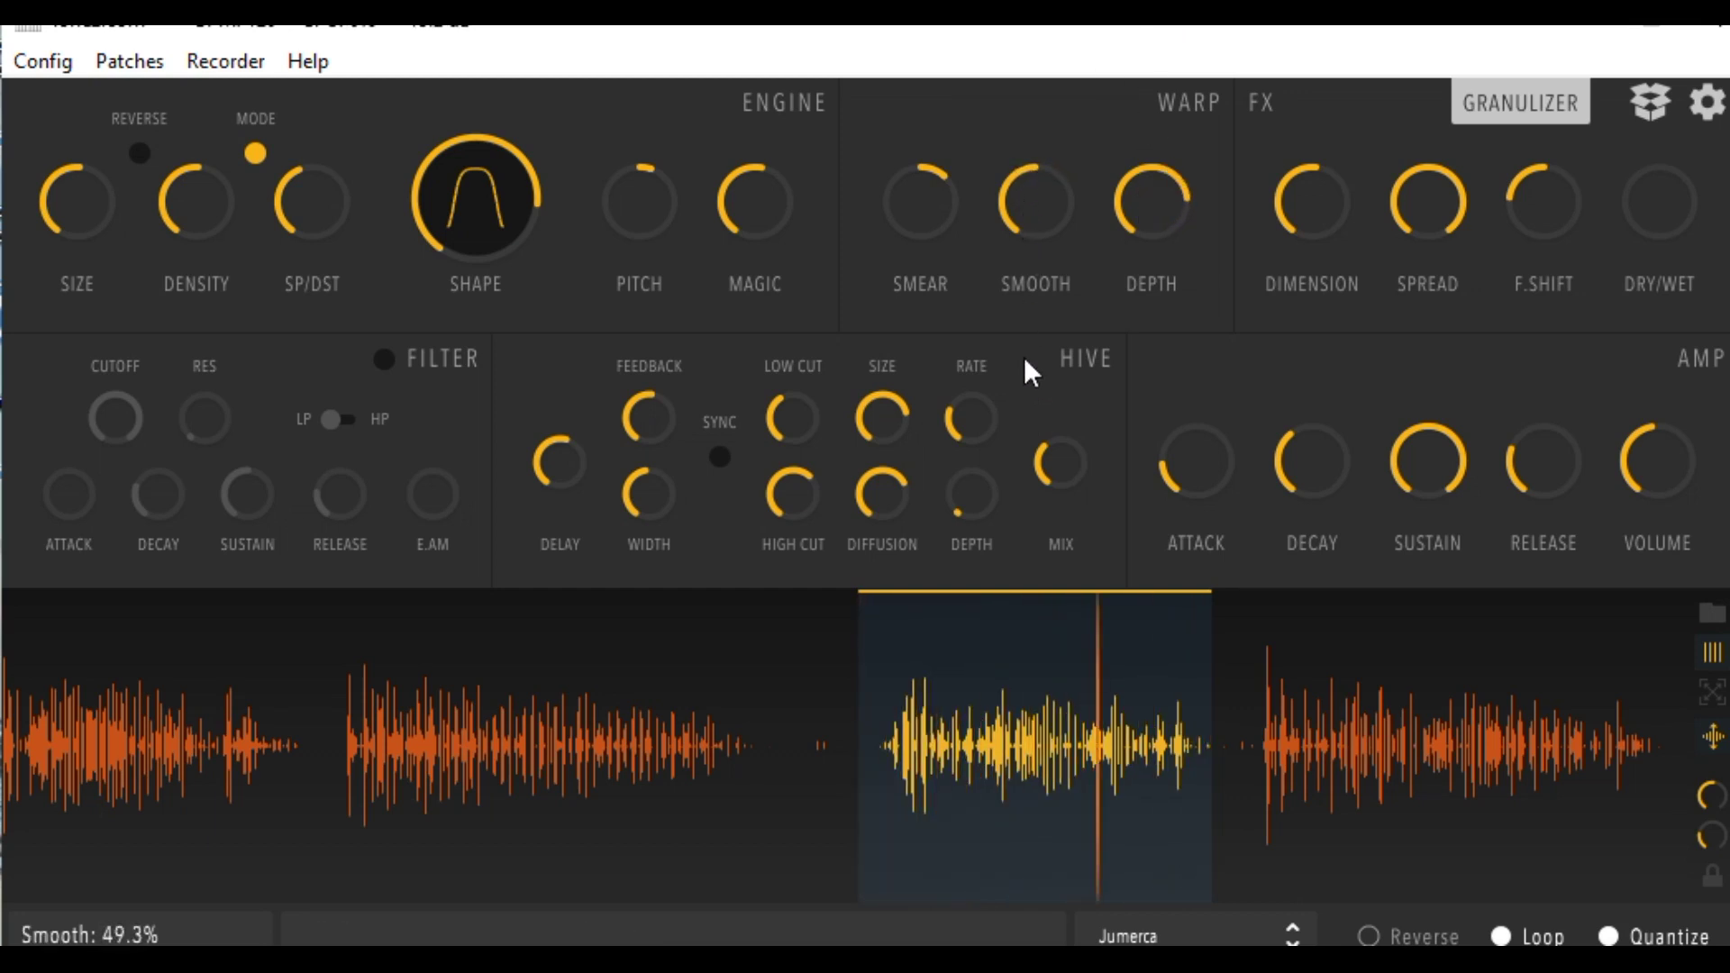
pyautogui.moveTo(705, 171); pyautogui.dragTo(719, 226)
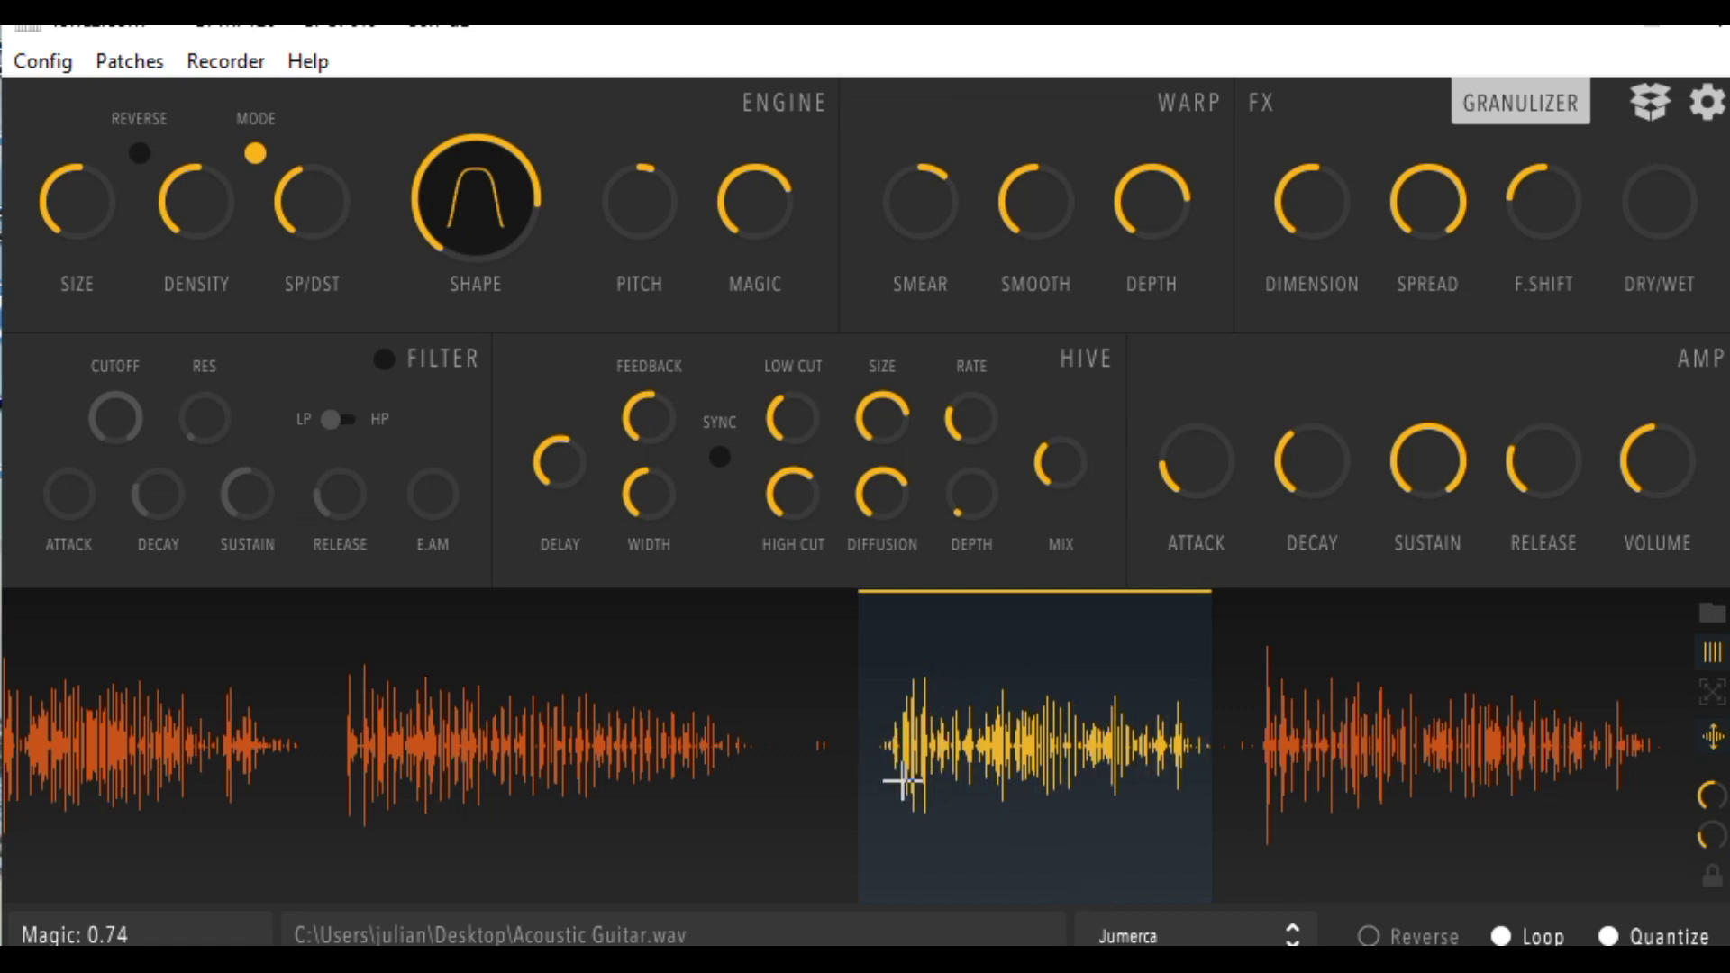
# - Select most of the sample's fourth burst as the loop area and switch to fixed grain mode with lower density and a 67 msecs size
pyautogui.moveTo(1253, 719); pyautogui.dragTo(1592, 755)
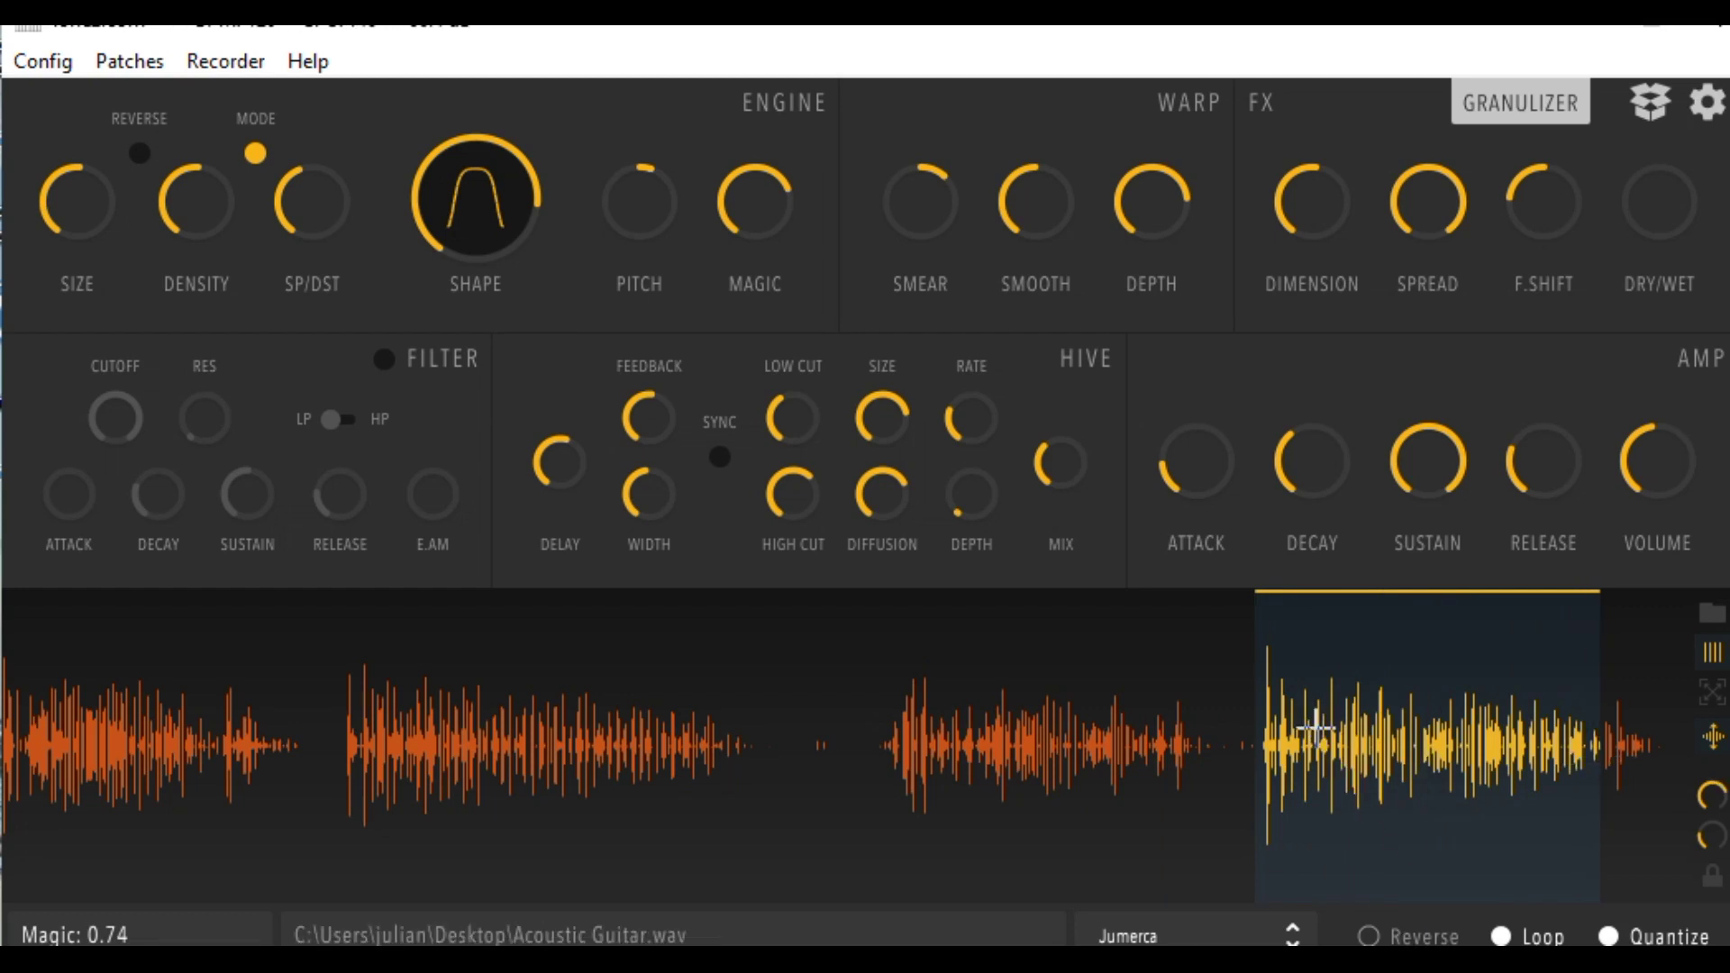
pyautogui.click(252, 148)
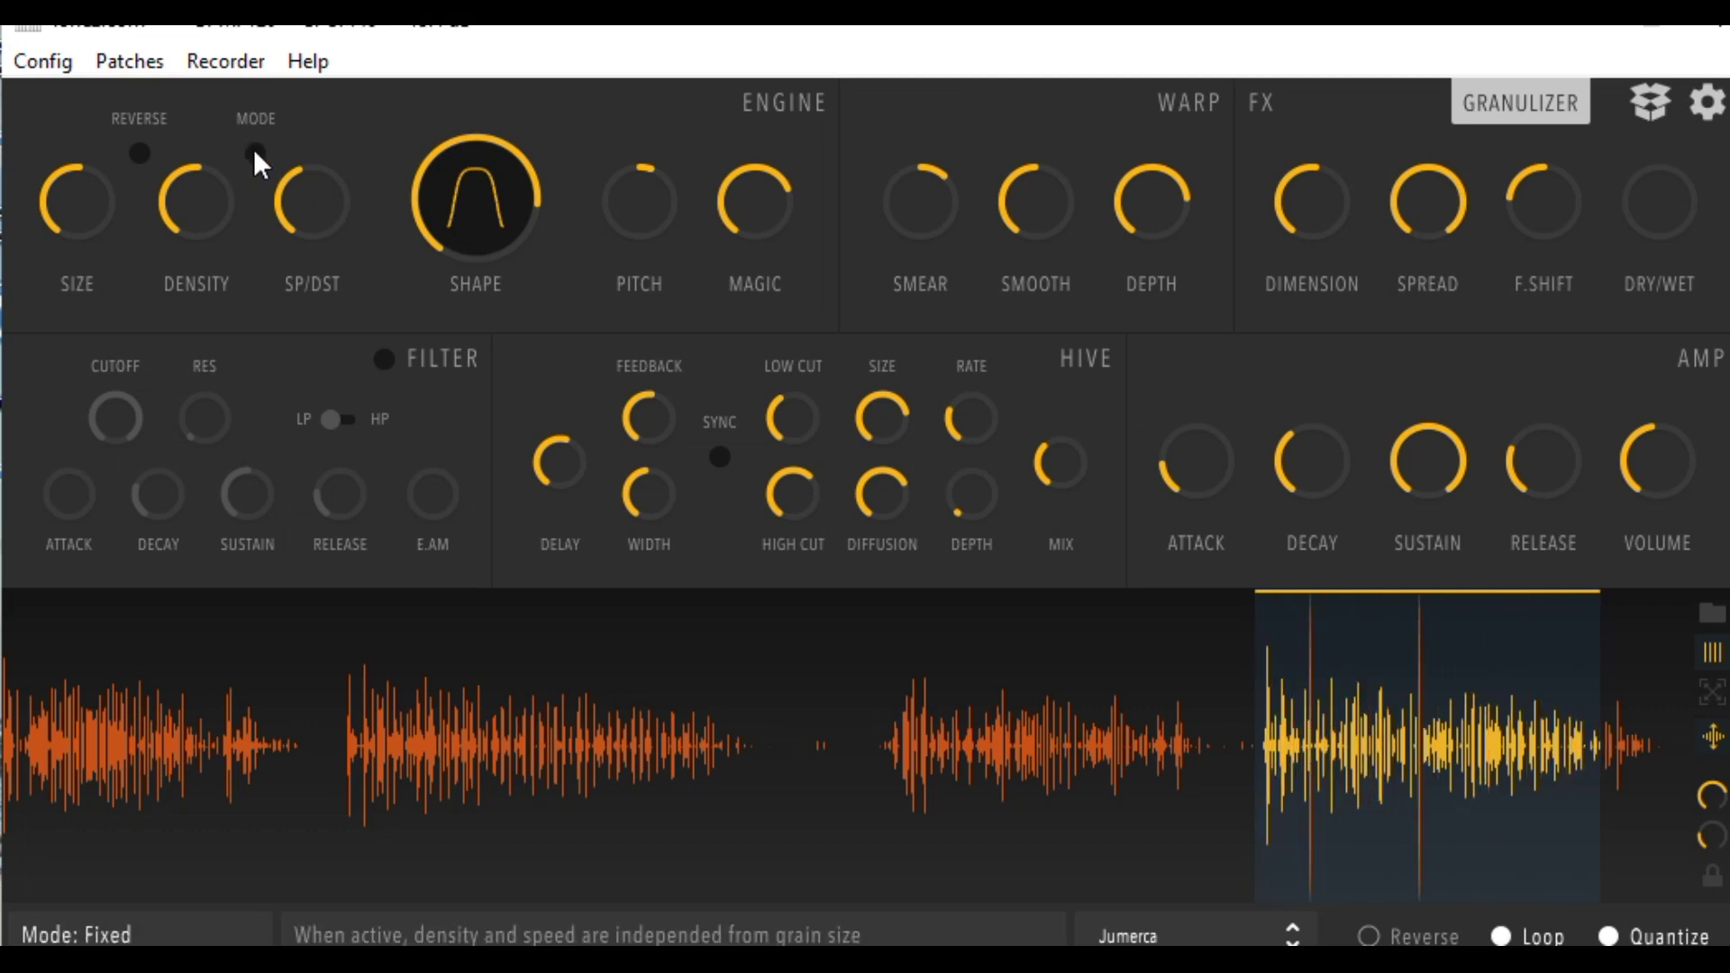
pyautogui.moveTo(191, 180); pyautogui.dragTo(179, 292)
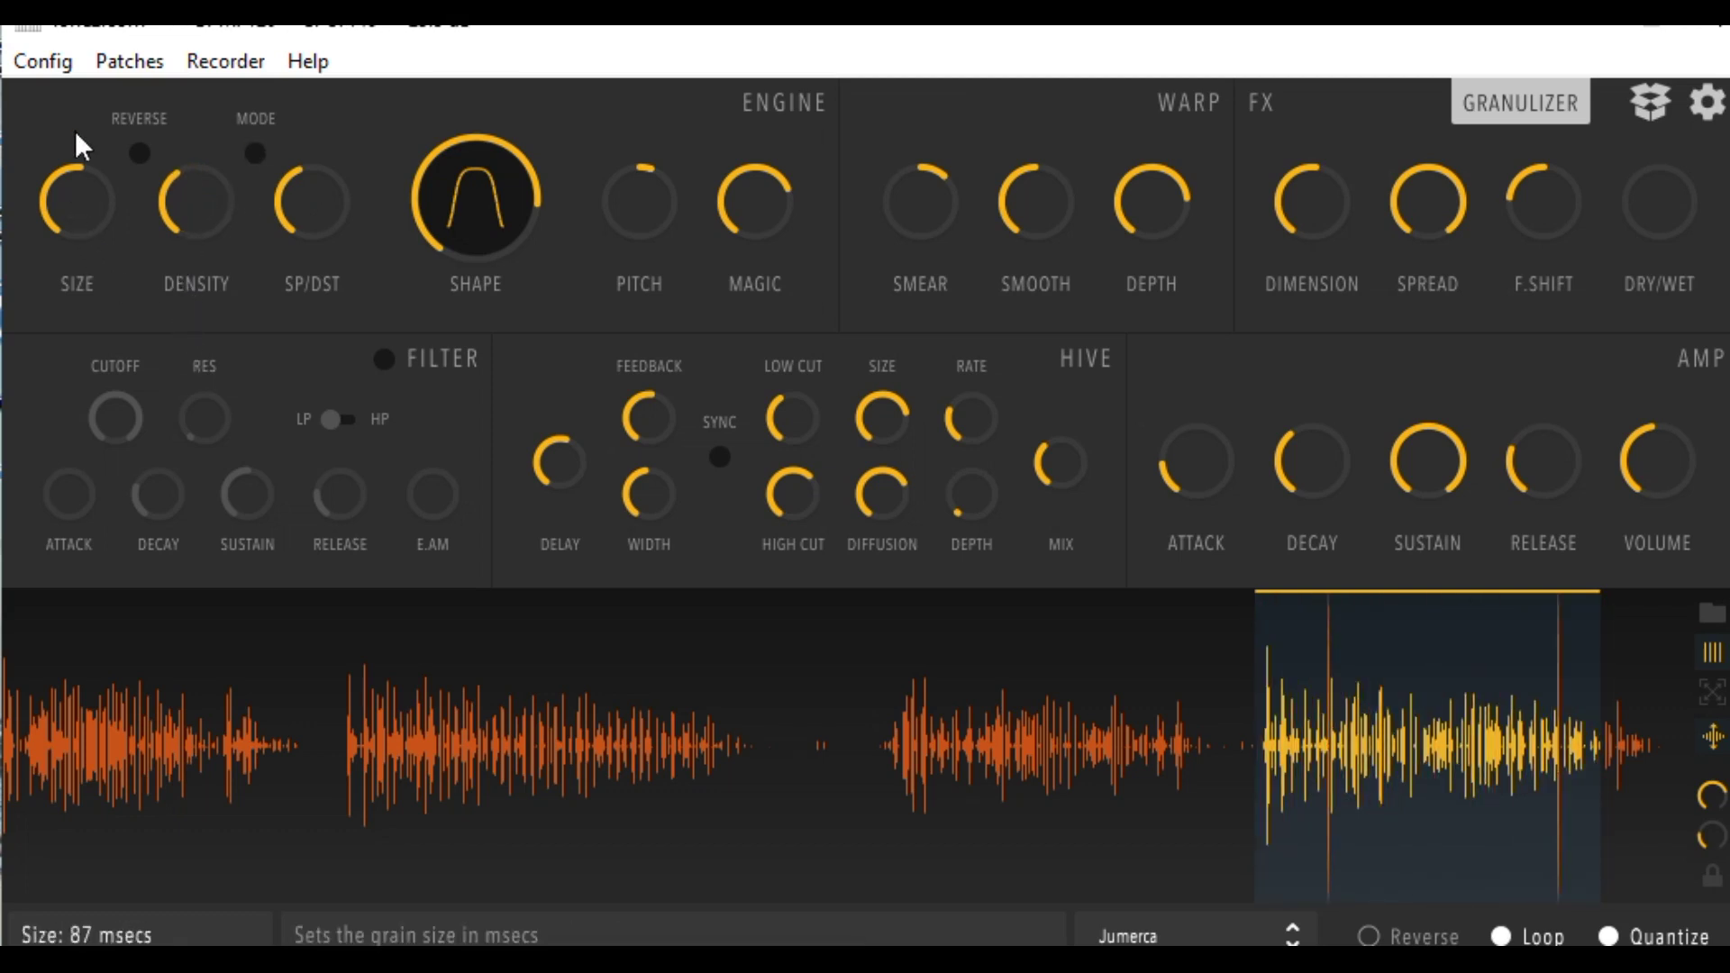
pyautogui.moveTo(81, 203); pyautogui.dragTo(105, 263)
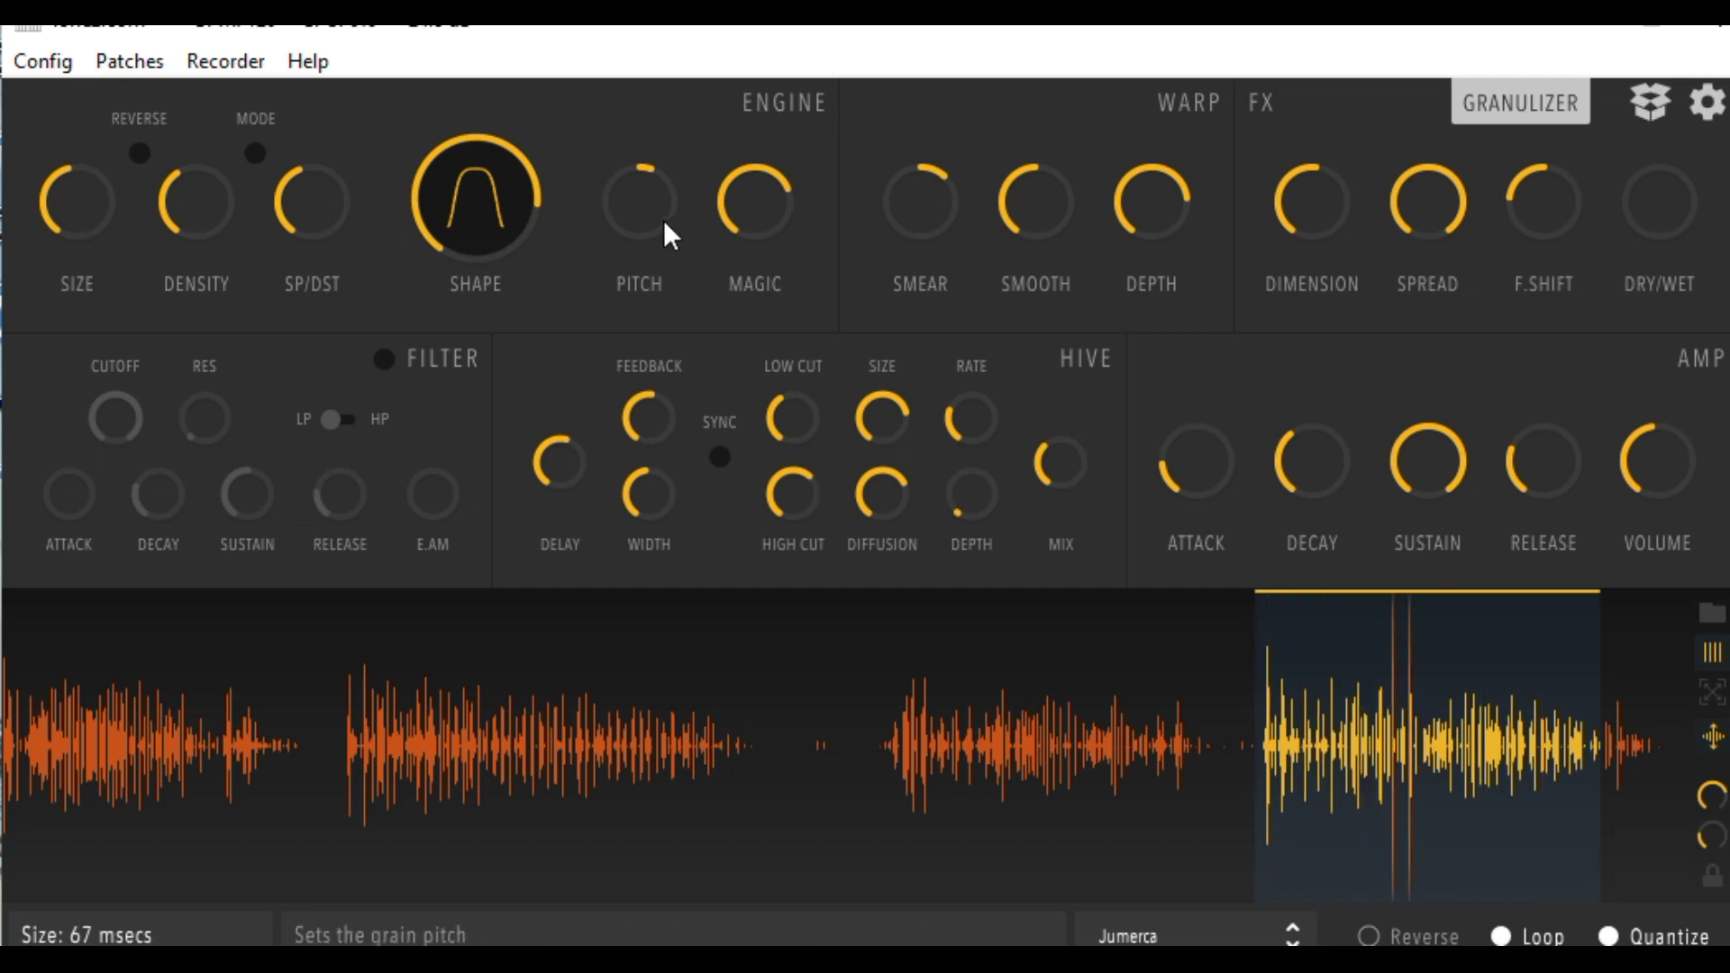
# - Lower the grain magic and narrow the grain shape to a more pointed bell curve
pyautogui.click(735, 194)
pyautogui.moveTo(730, 194); pyautogui.dragTo(771, 487)
pyautogui.moveTo(477, 236); pyautogui.dragTo(458, 288)
# - Set Sp/Dst to 200.0% and the grain density to 42.69%, with the Hive mix at 65.3%
pyautogui.moveTo(291, 208); pyautogui.dragTo(295, 144)
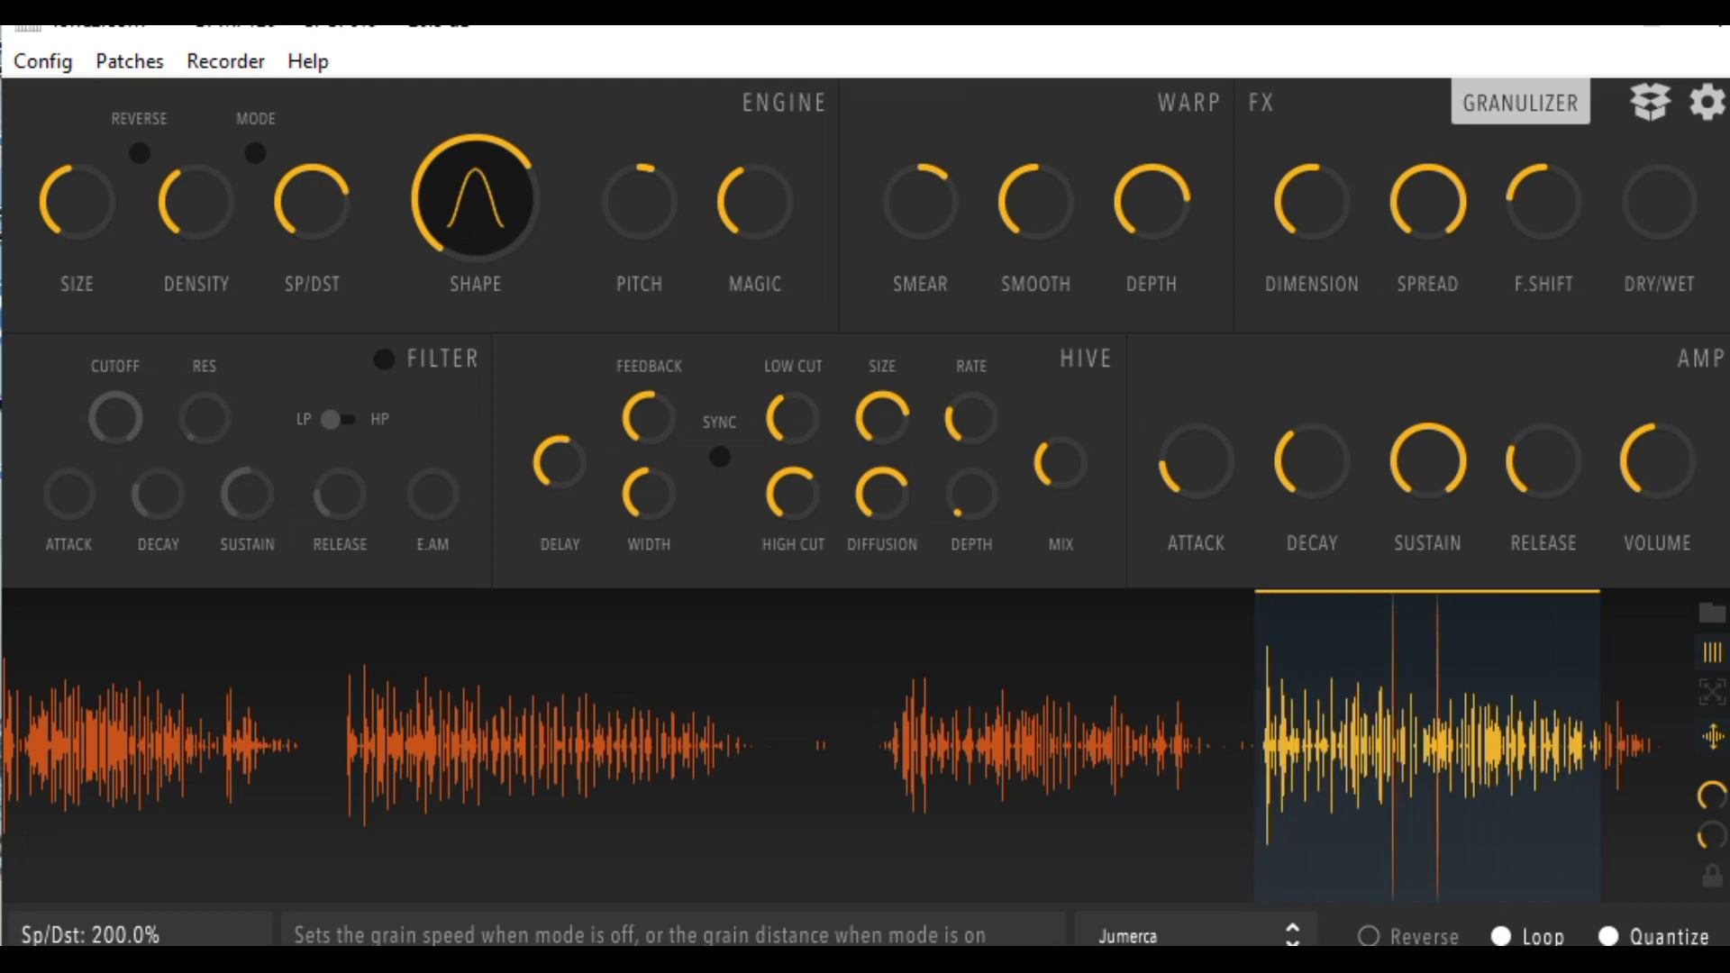
pyautogui.moveTo(197, 229); pyautogui.dragTo(240, 375)
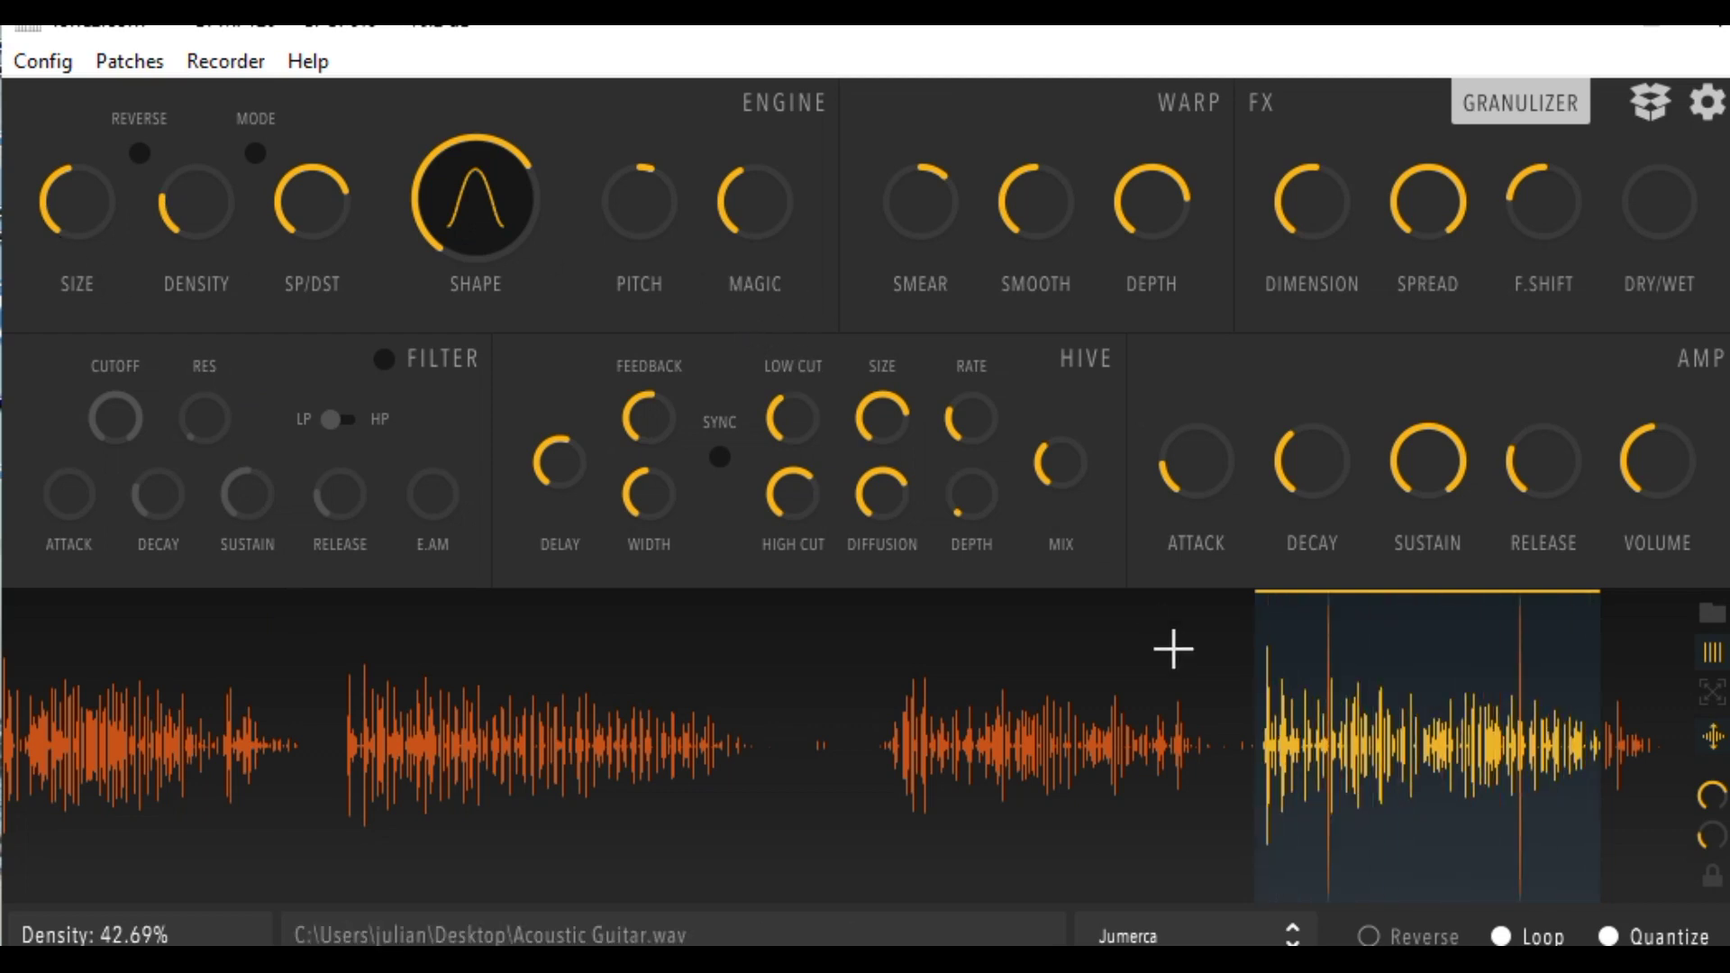
pyautogui.moveTo(1048, 461); pyautogui.dragTo(363, 646)
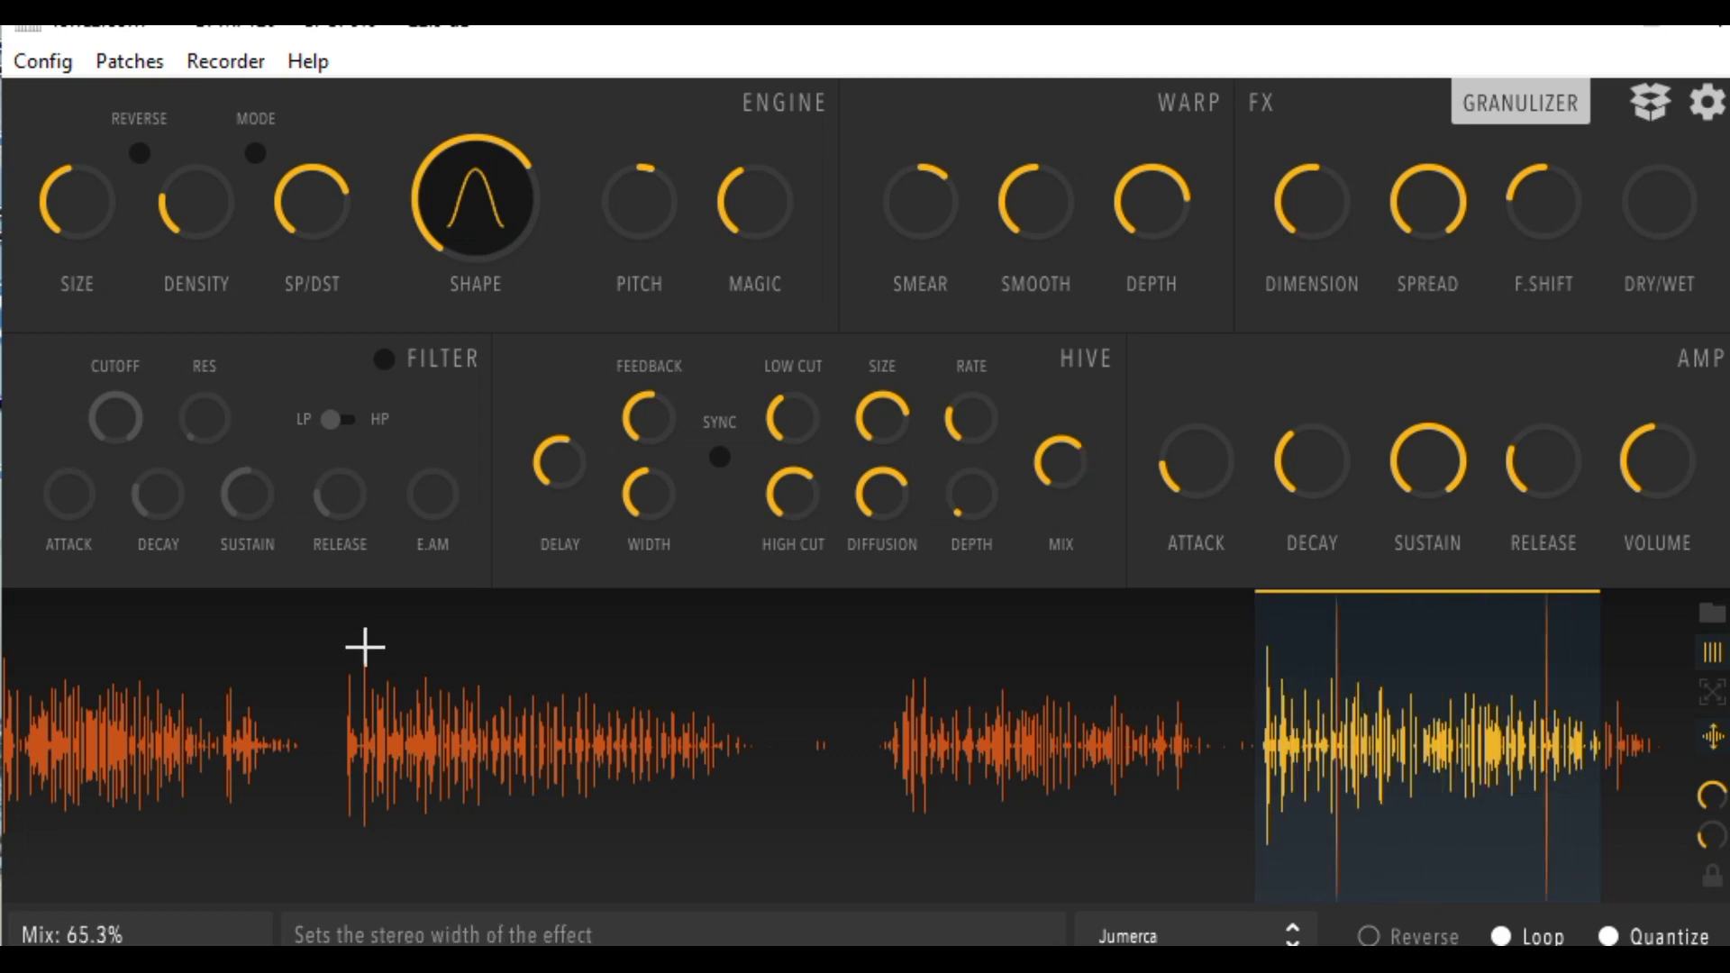
# - Enable the filter, try its HP mode and return it to LP
pyautogui.click(385, 361)
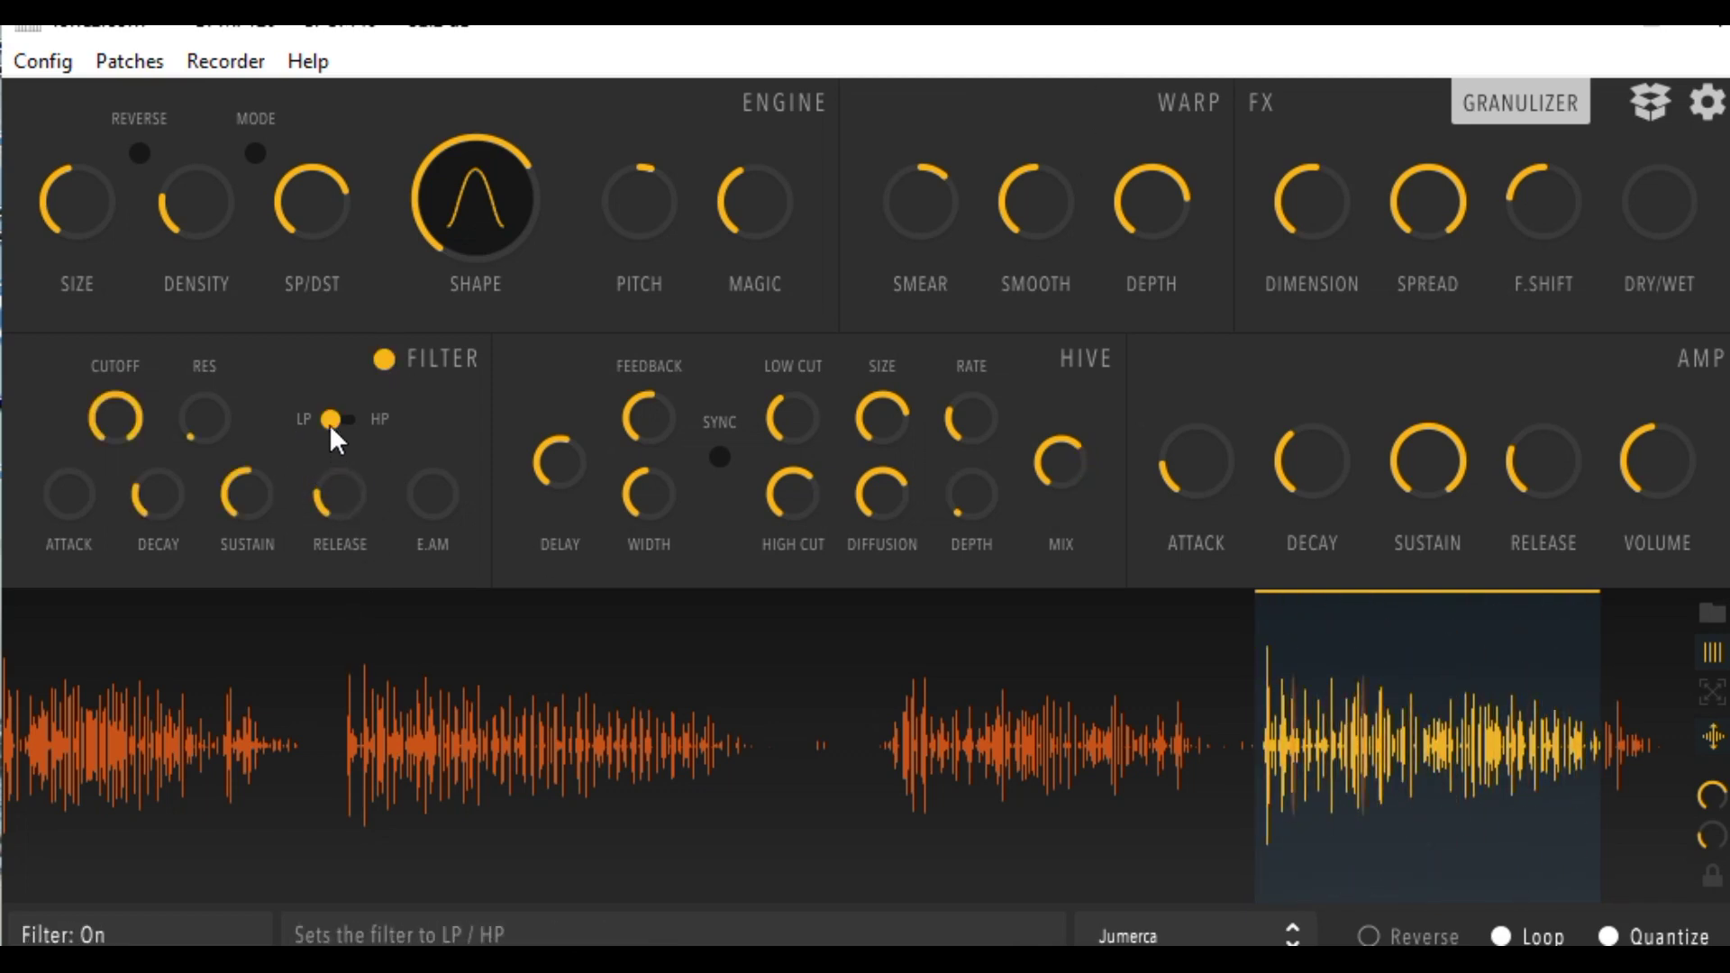
pyautogui.moveTo(332, 417); pyautogui.dragTo(351, 418)
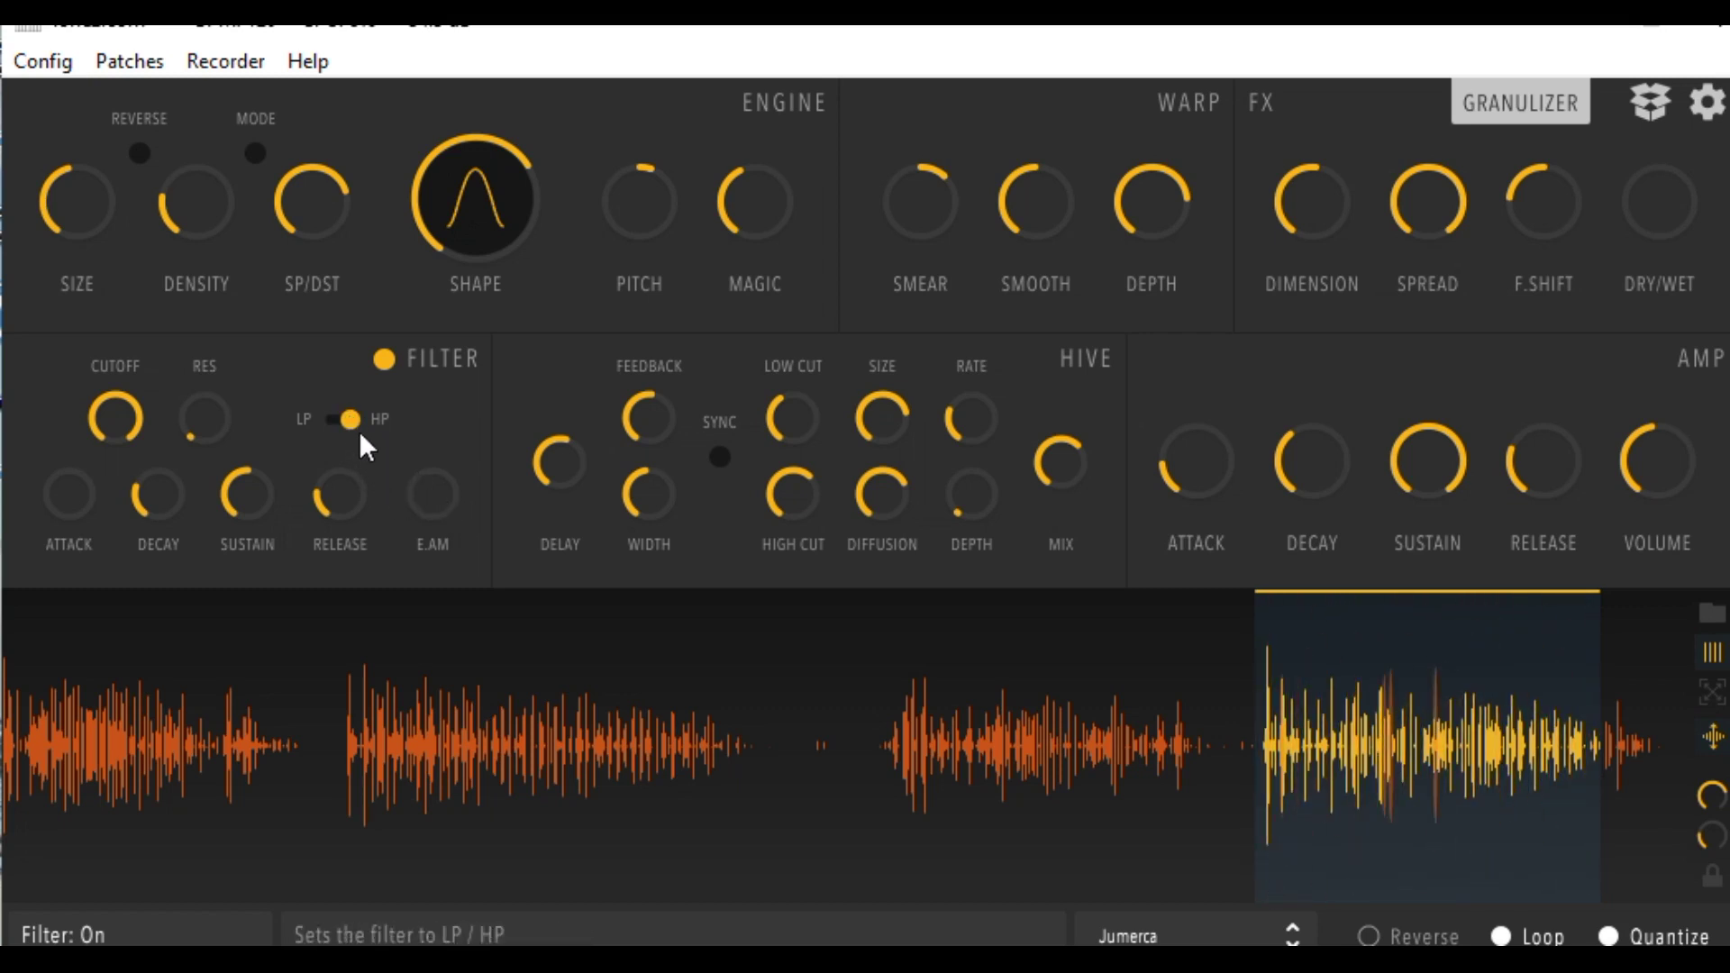
pyautogui.click(348, 419)
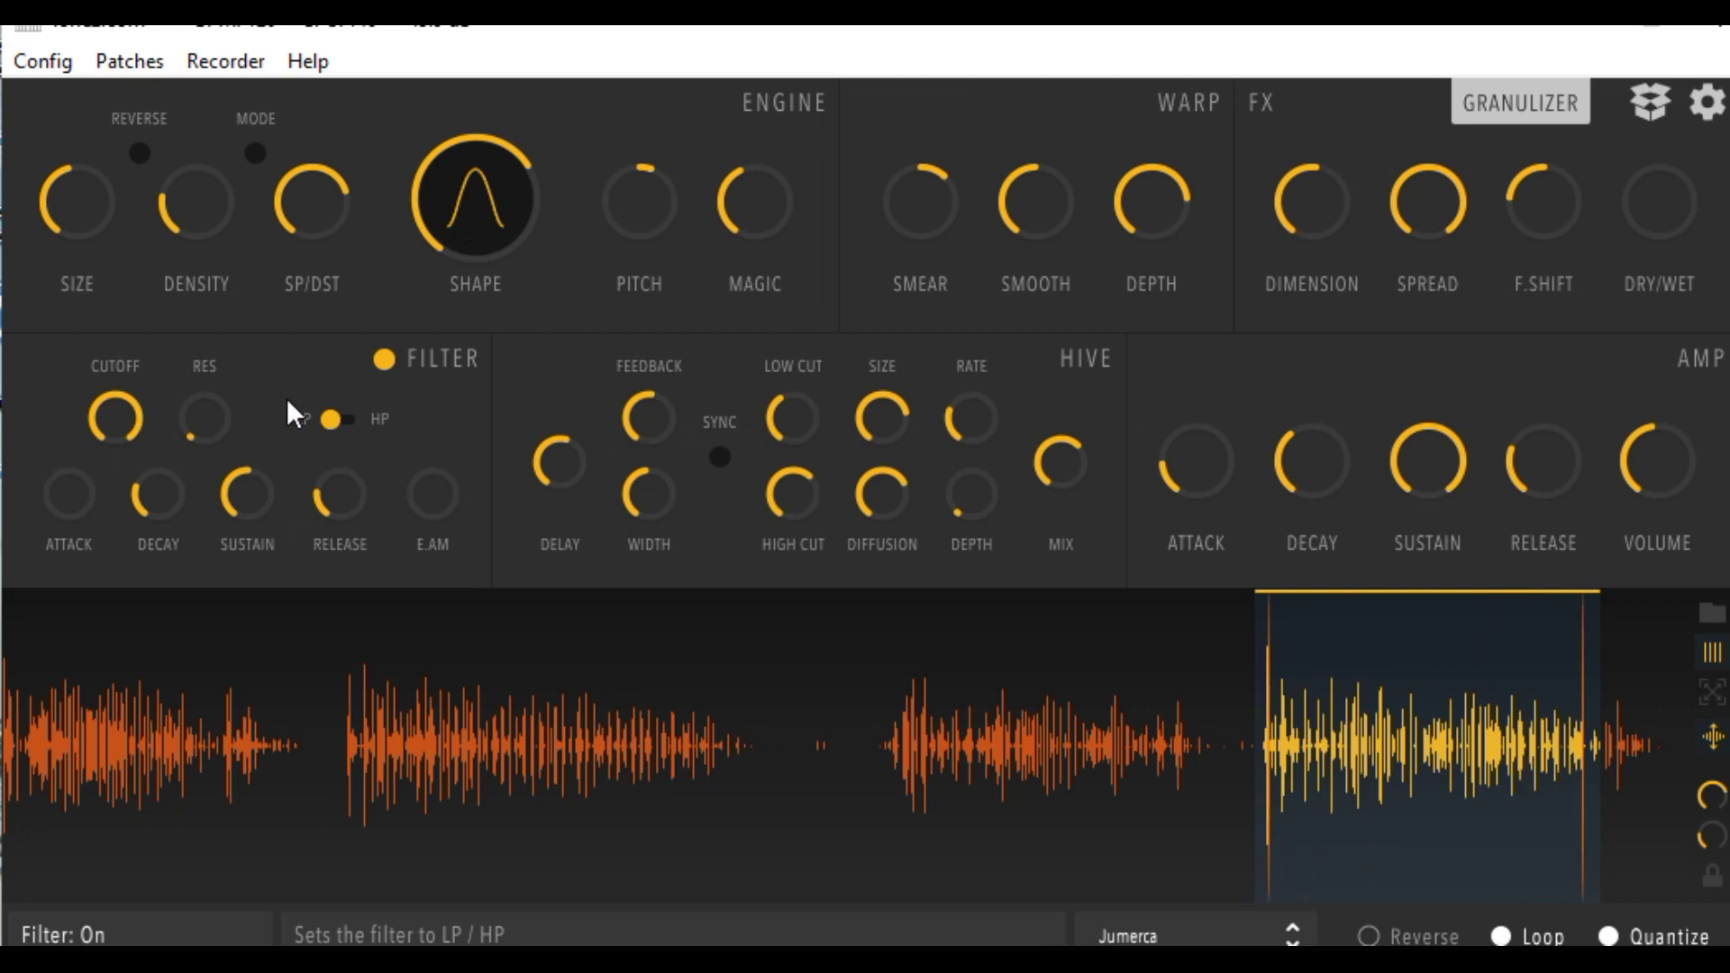
# - Lower the filter cutoff and set the filter resonance to 96.9%
pyautogui.moveTo(116, 452); pyautogui.dragTo(157, 690)
pyautogui.moveTo(231, 420); pyautogui.dragTo(238, 2)
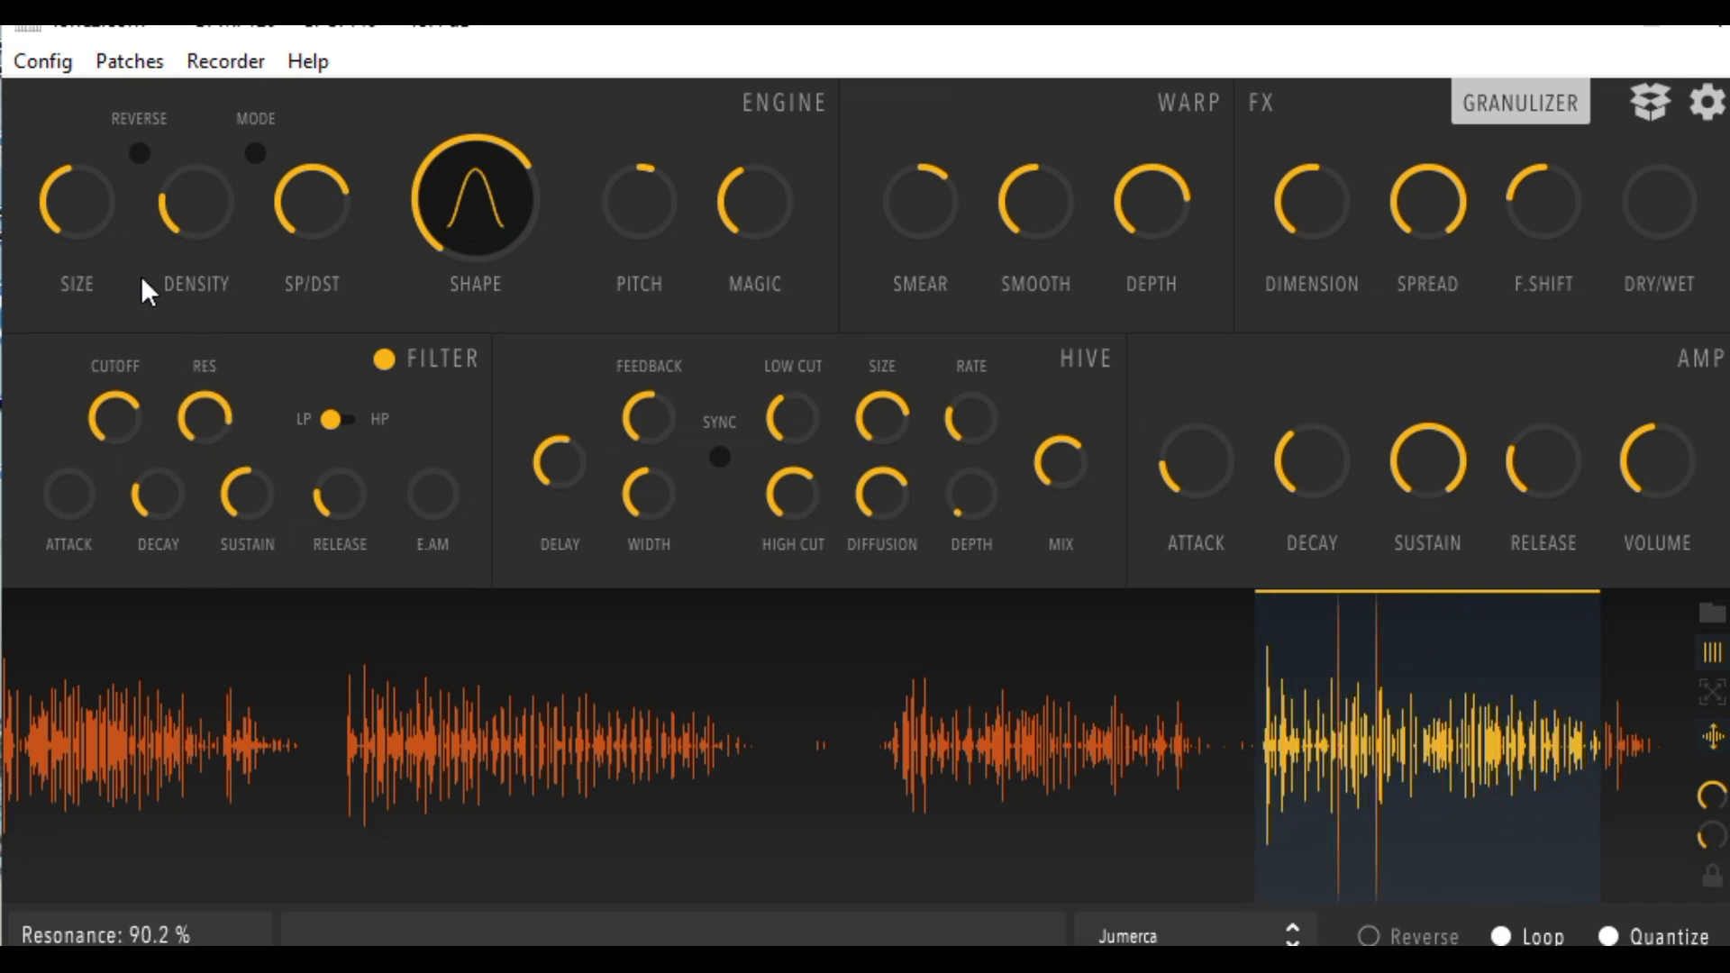
pyautogui.moveTo(192, 434); pyautogui.dragTo(206, 254)
pyautogui.moveTo(184, 410); pyautogui.dragTo(186, 474)
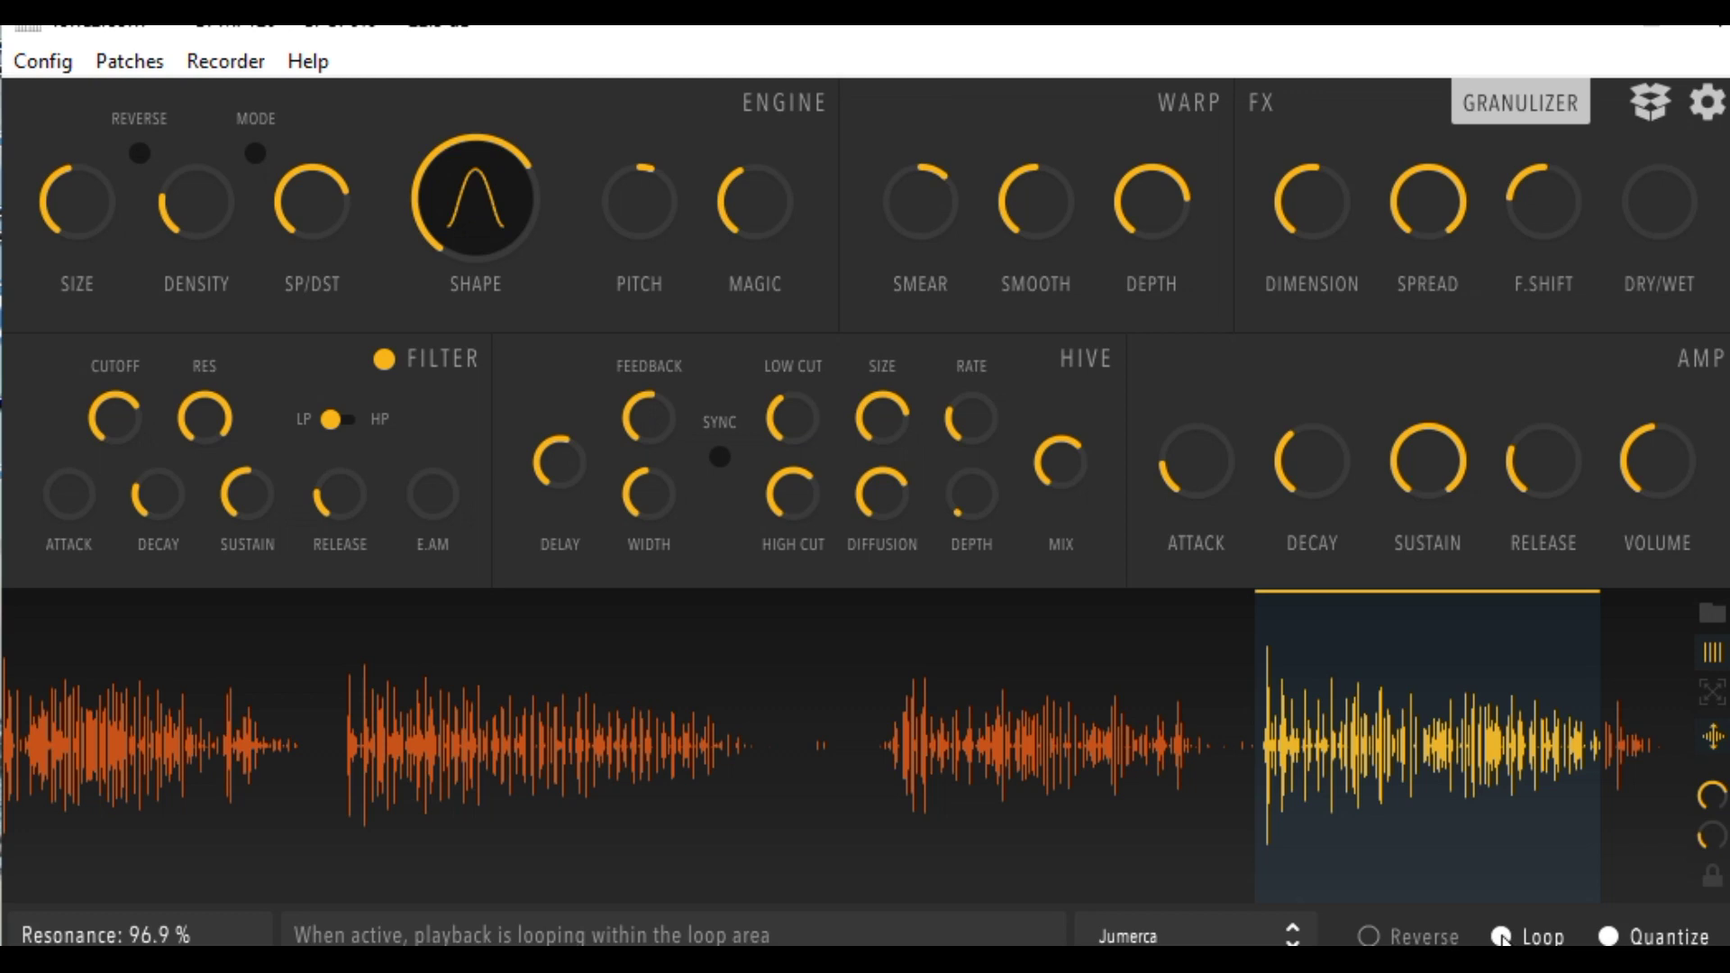
# - Turn looping off and set the loaded guitar sample to play in reverse
pyautogui.click(1500, 938)
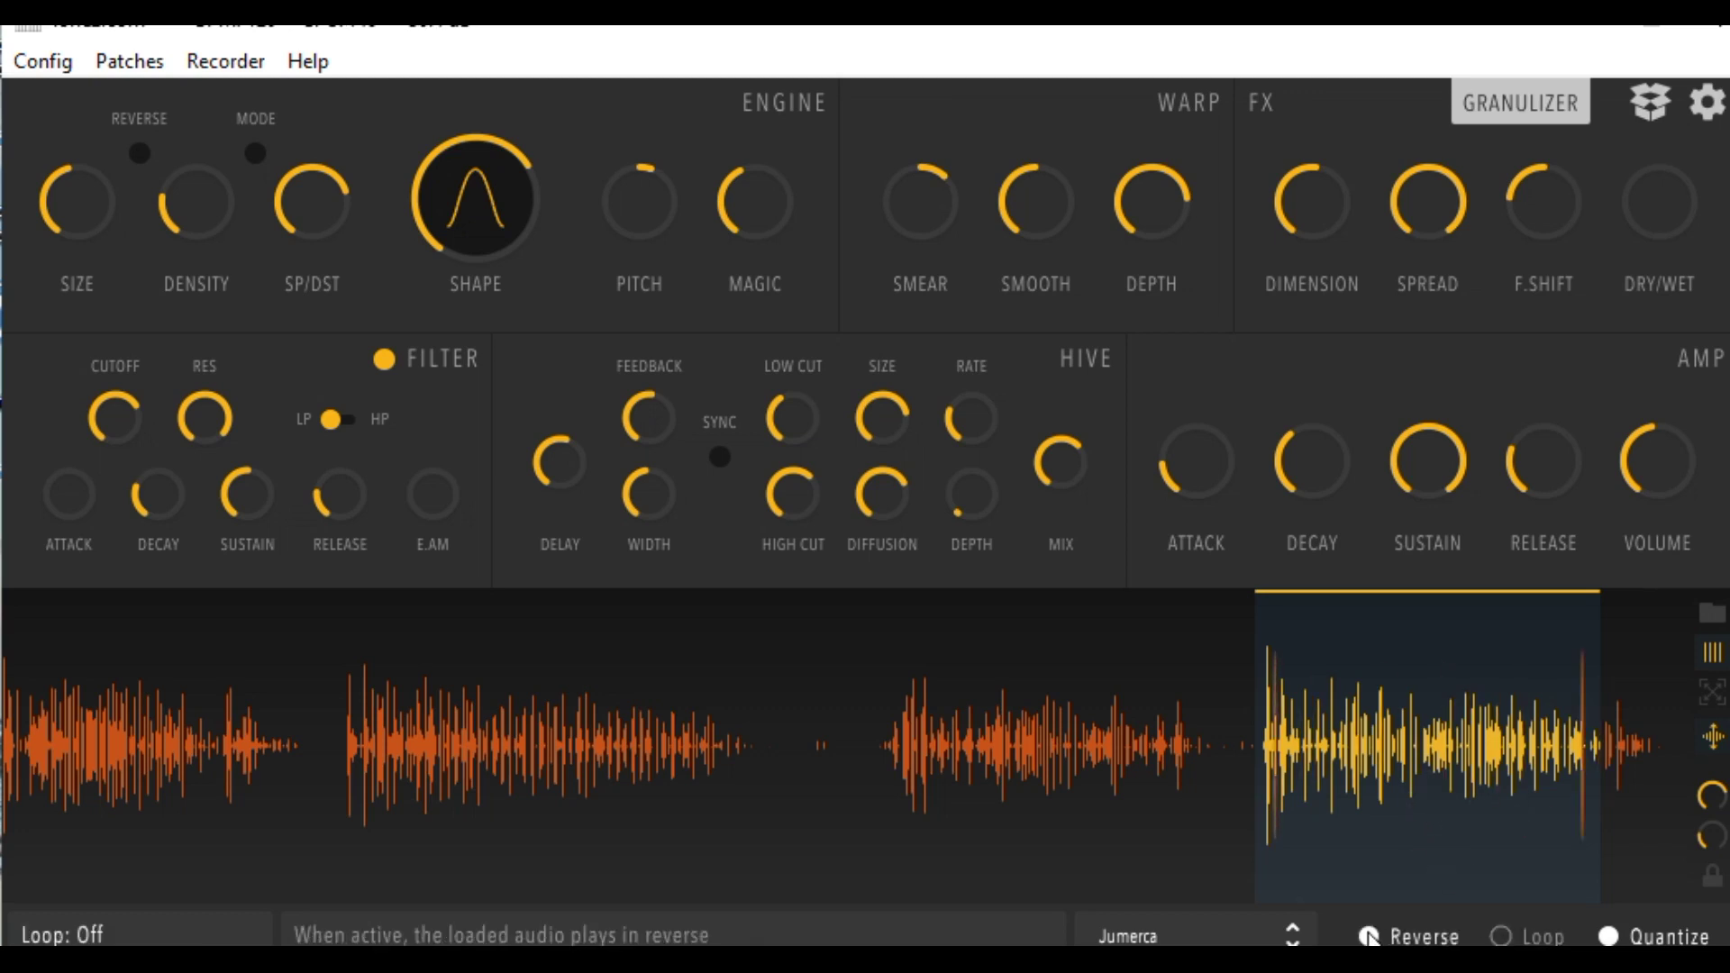
pyautogui.click(1368, 937)
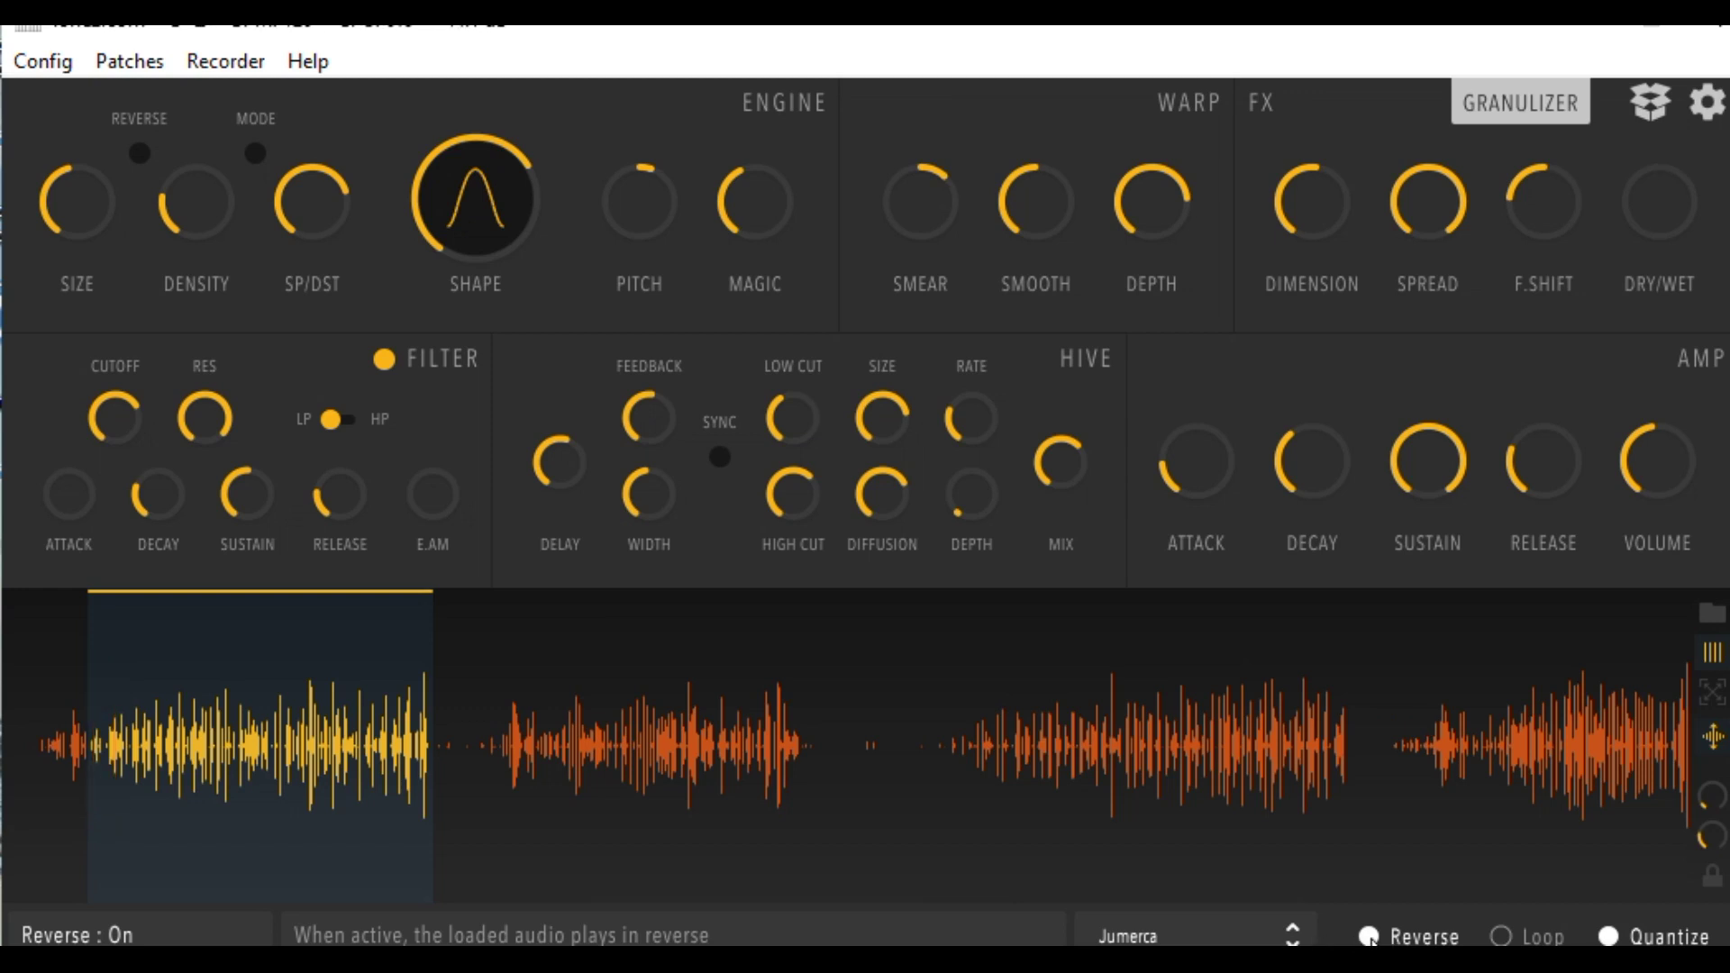
# - Audition the presets Johny is Late, Cherno, Alien Insects and Agrilia, ending with Yoru loaded
pyautogui.click(1292, 936)
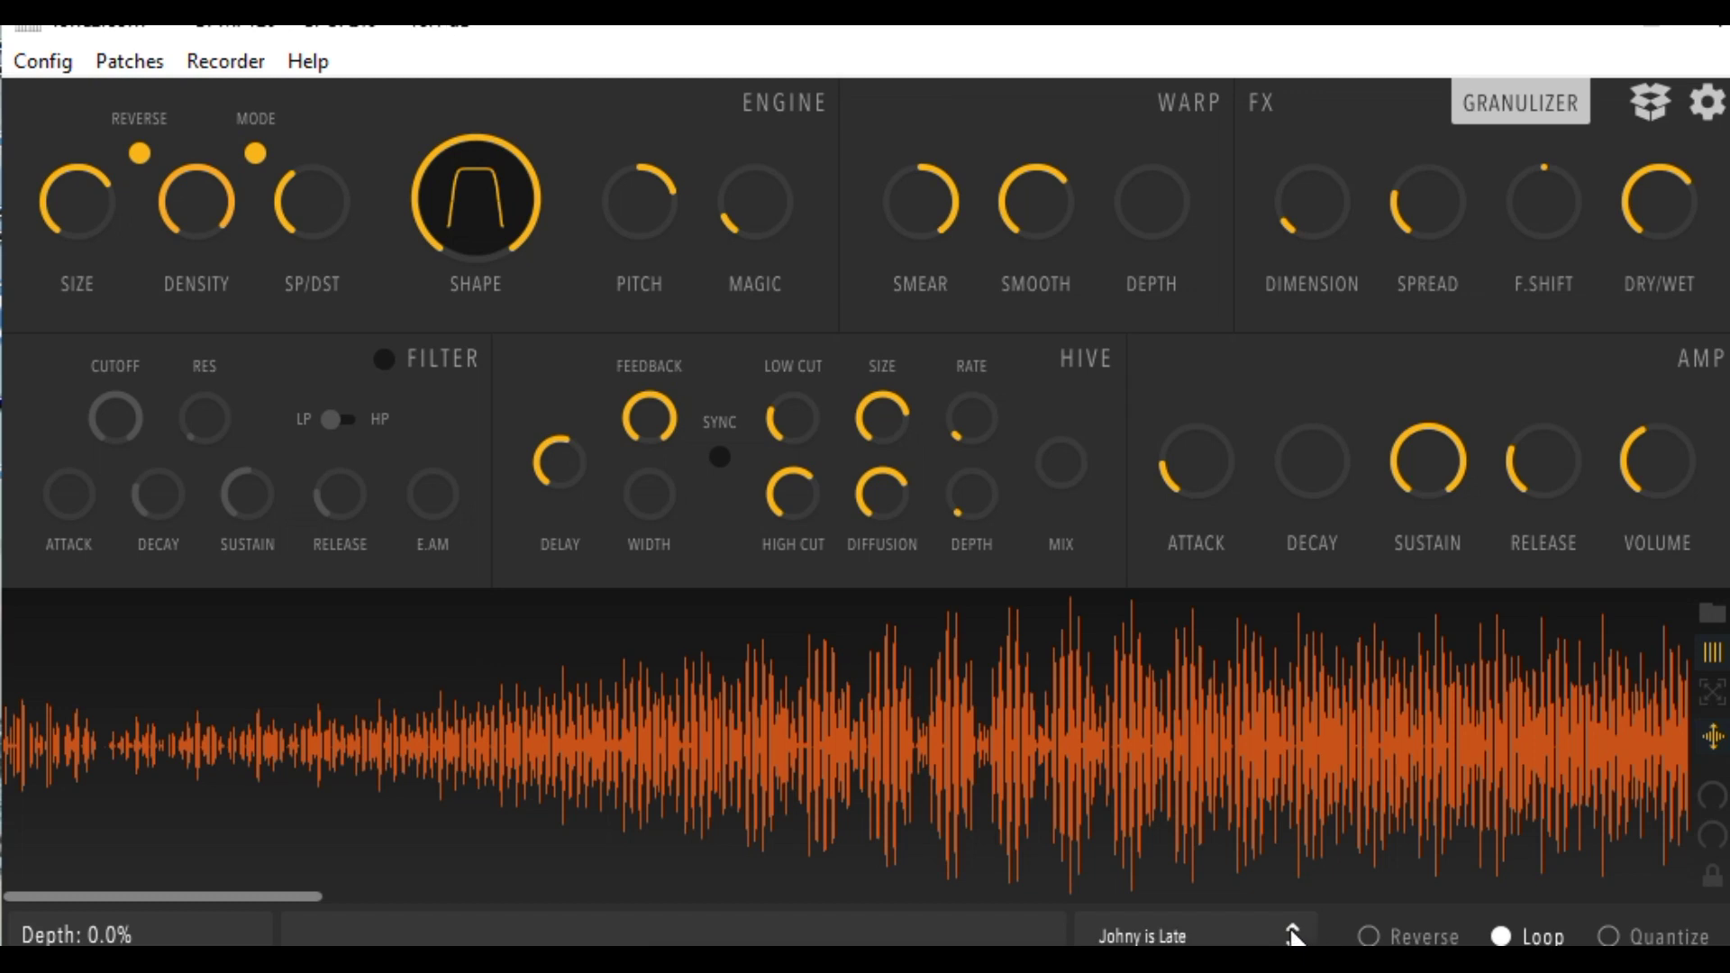
pyautogui.click(1292, 934)
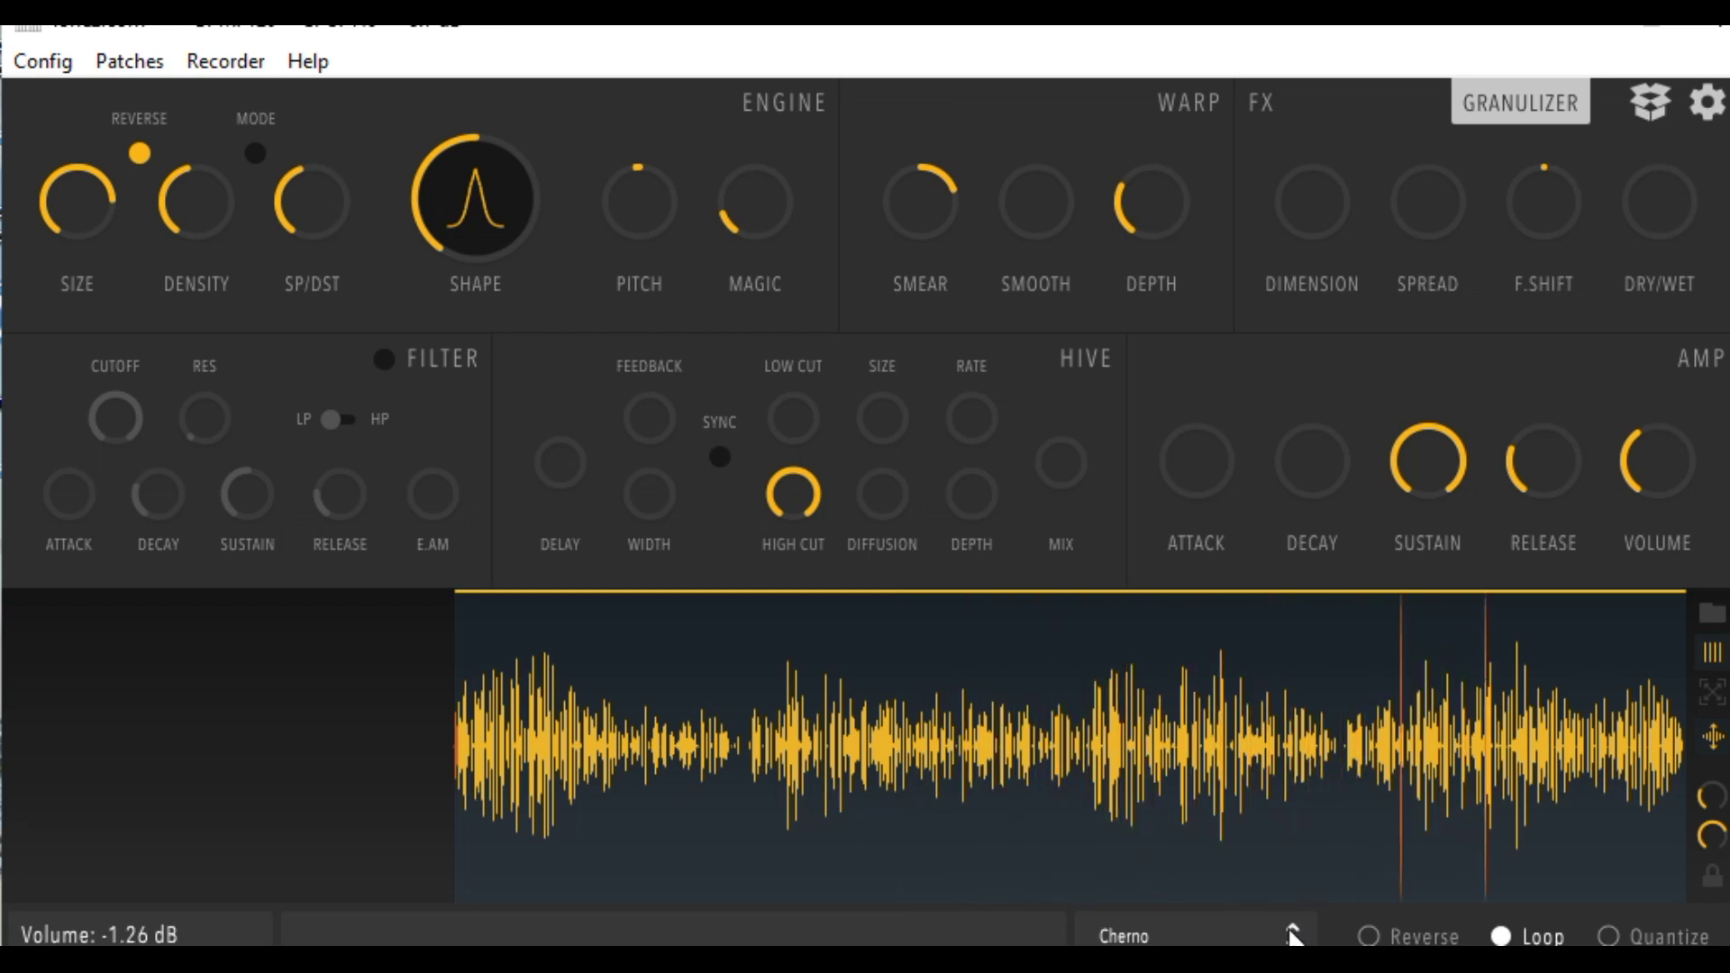
pyautogui.click(1294, 934)
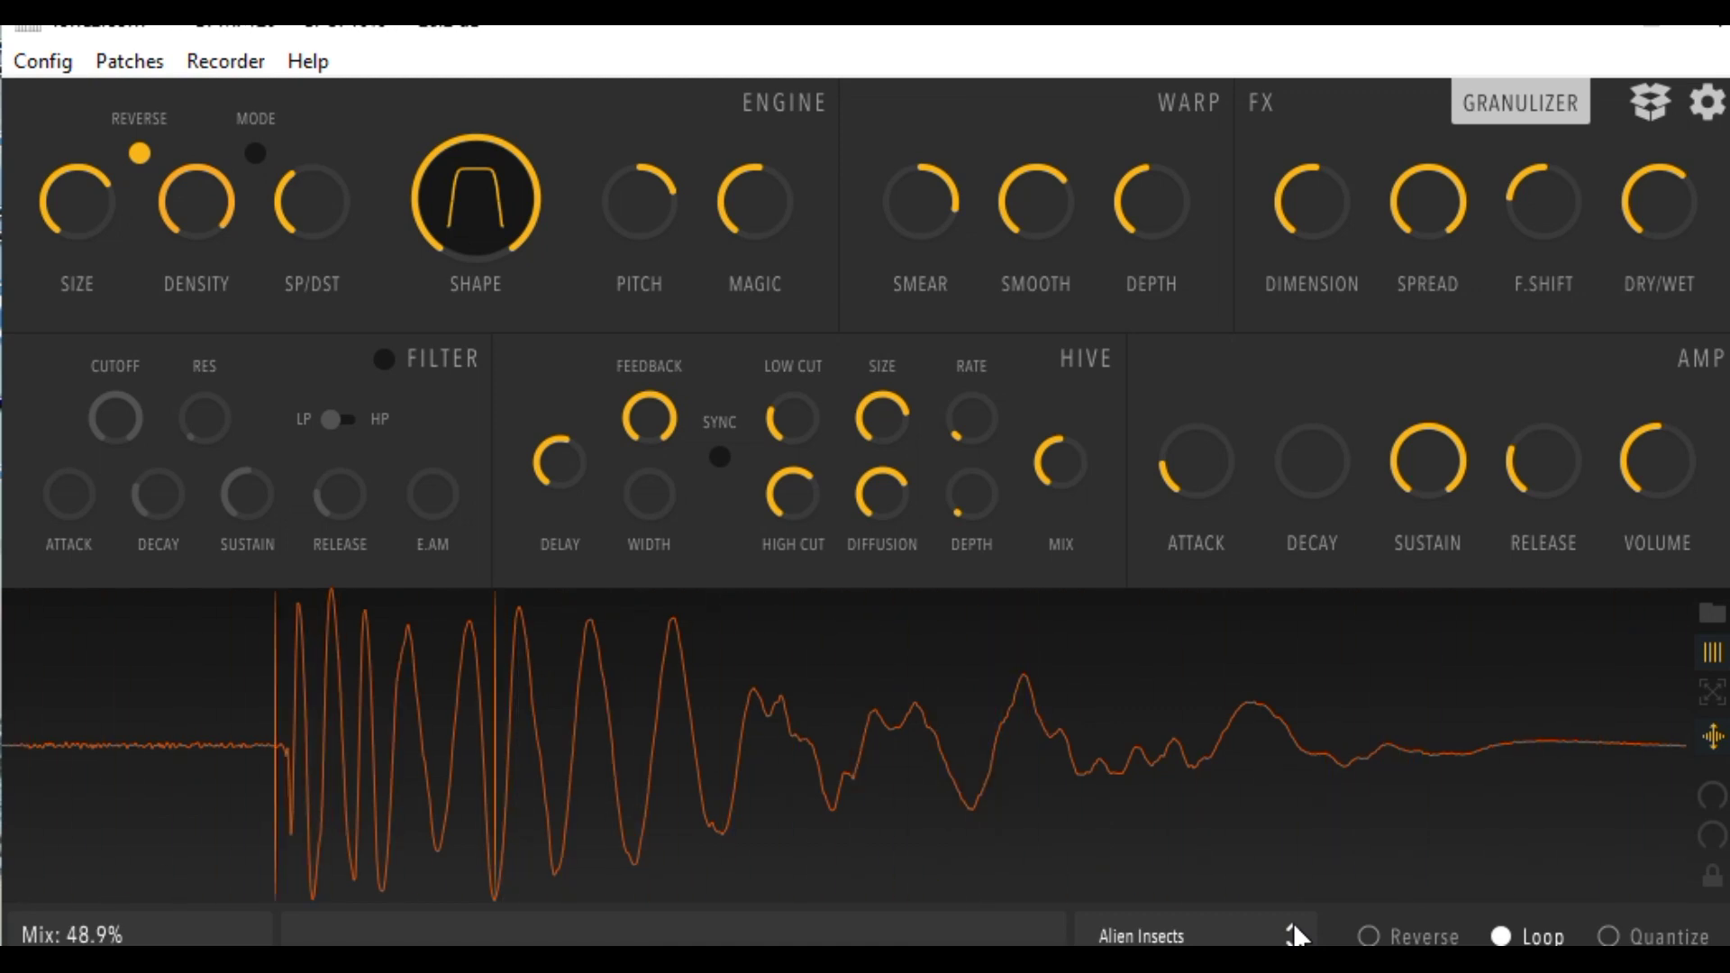
pyautogui.click(1295, 934)
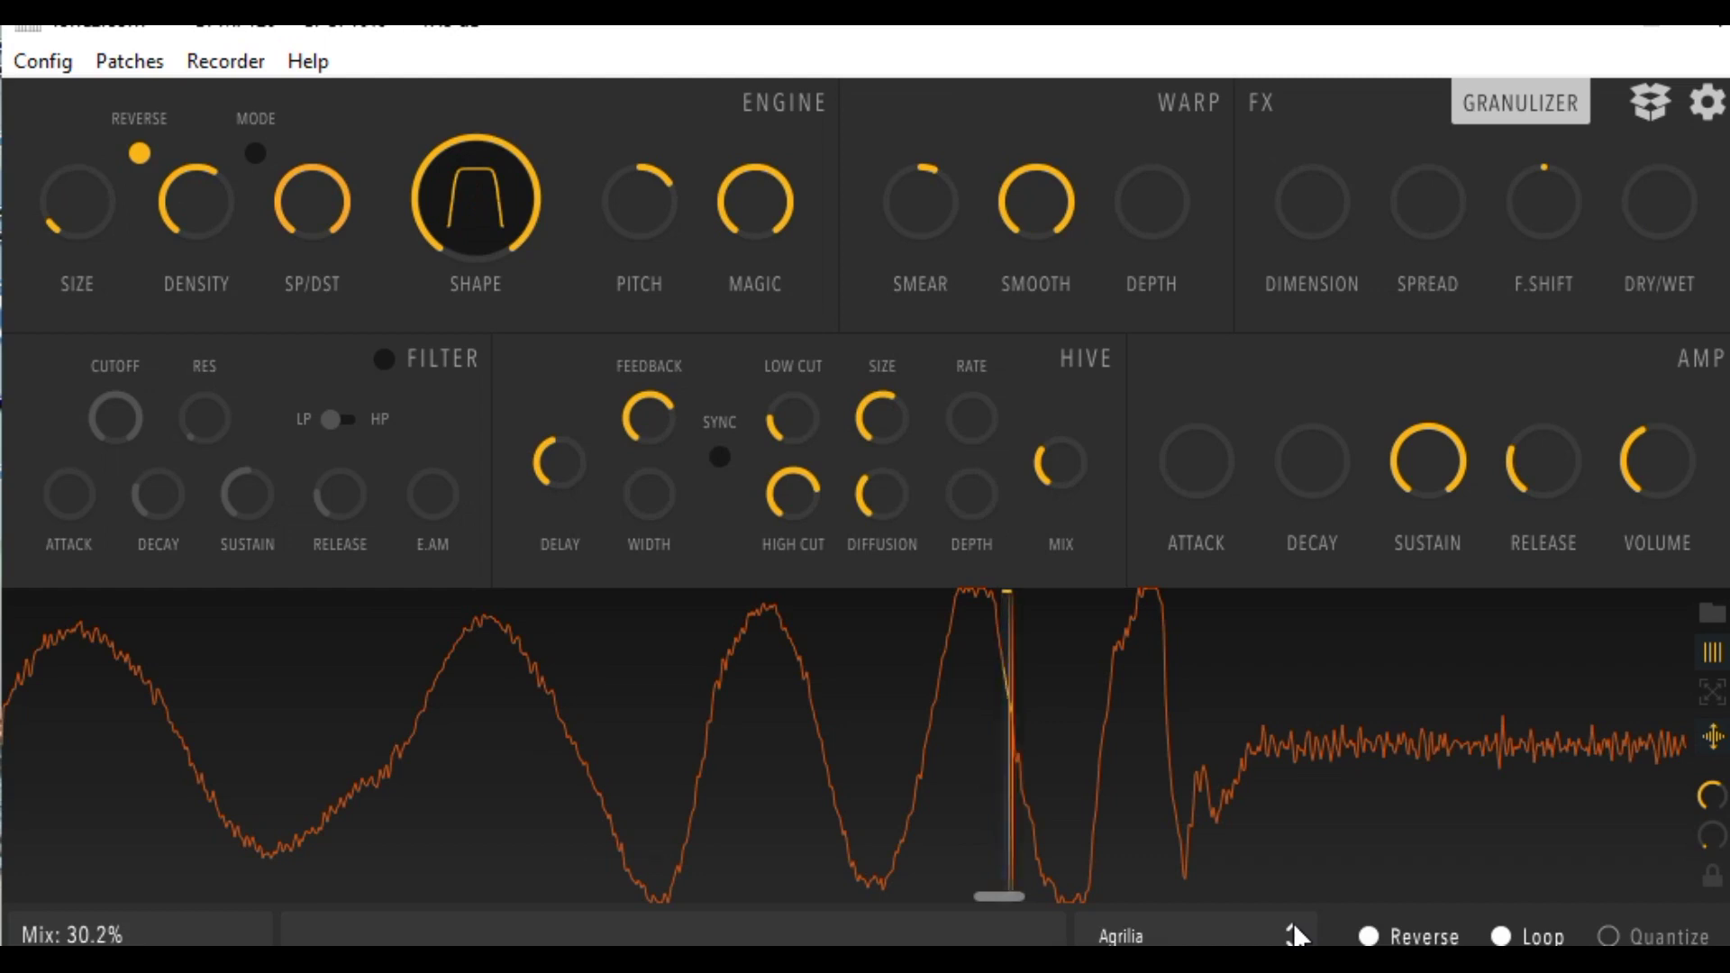
pyautogui.click(1295, 934)
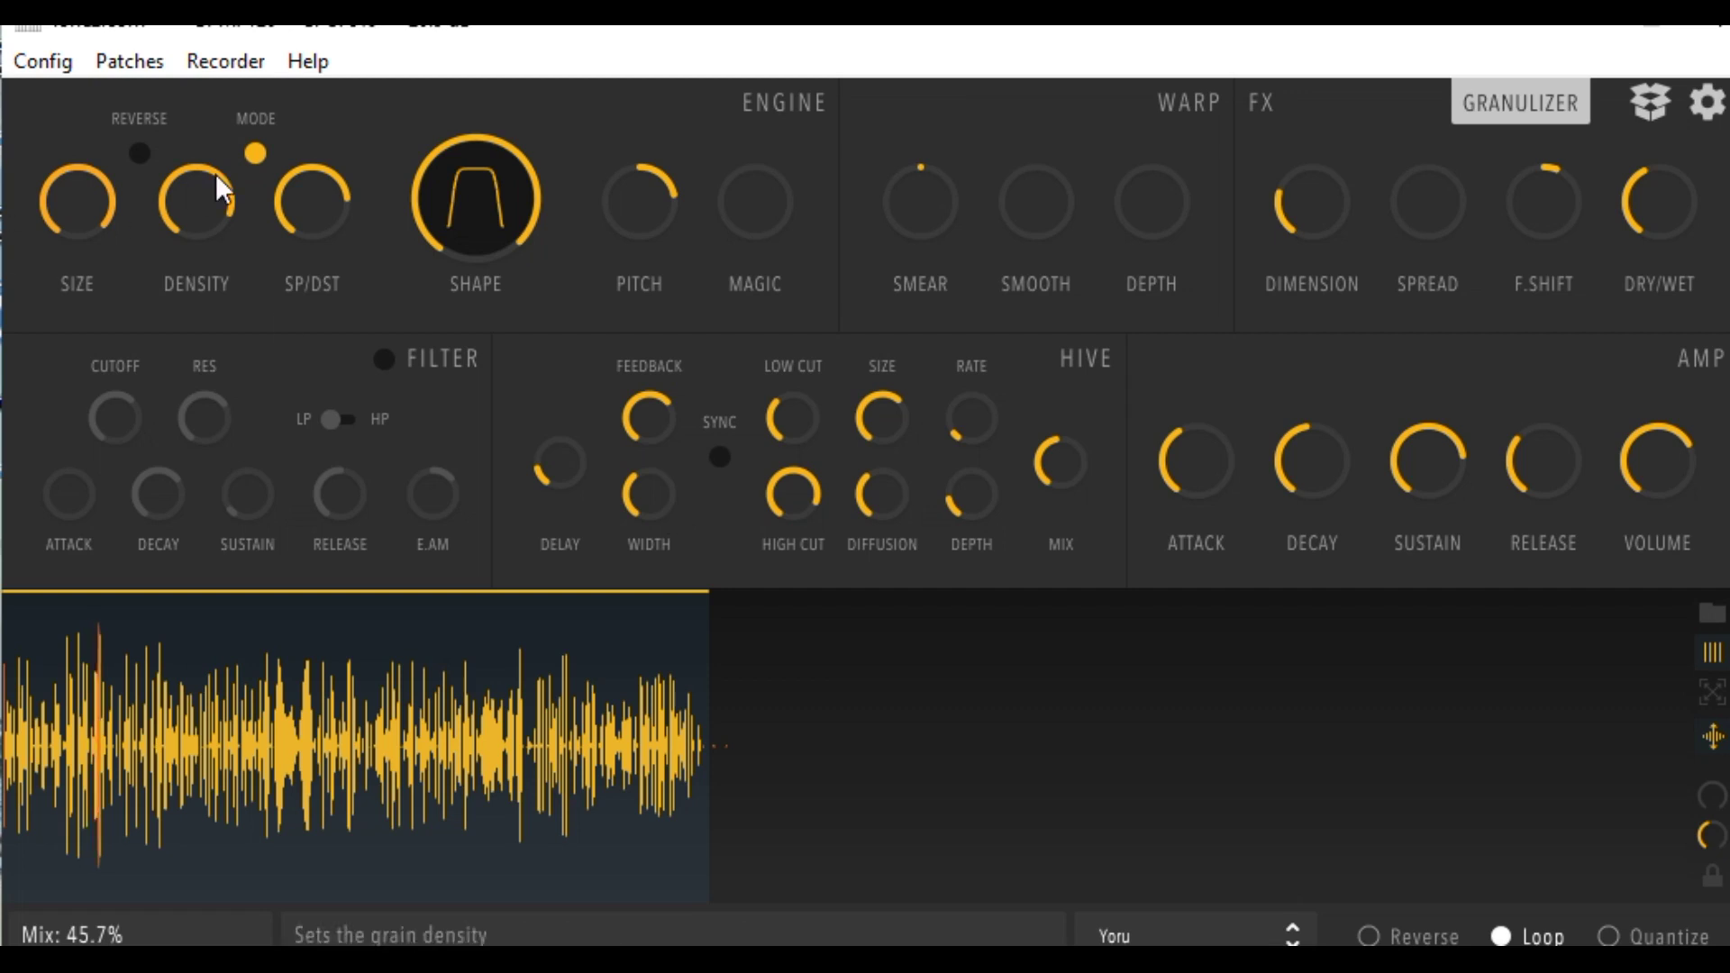
# - Lower the grain density of the Yoru preset and switch its grain mode to fixed
pyautogui.moveTo(195, 245); pyautogui.dragTo(195, 273)
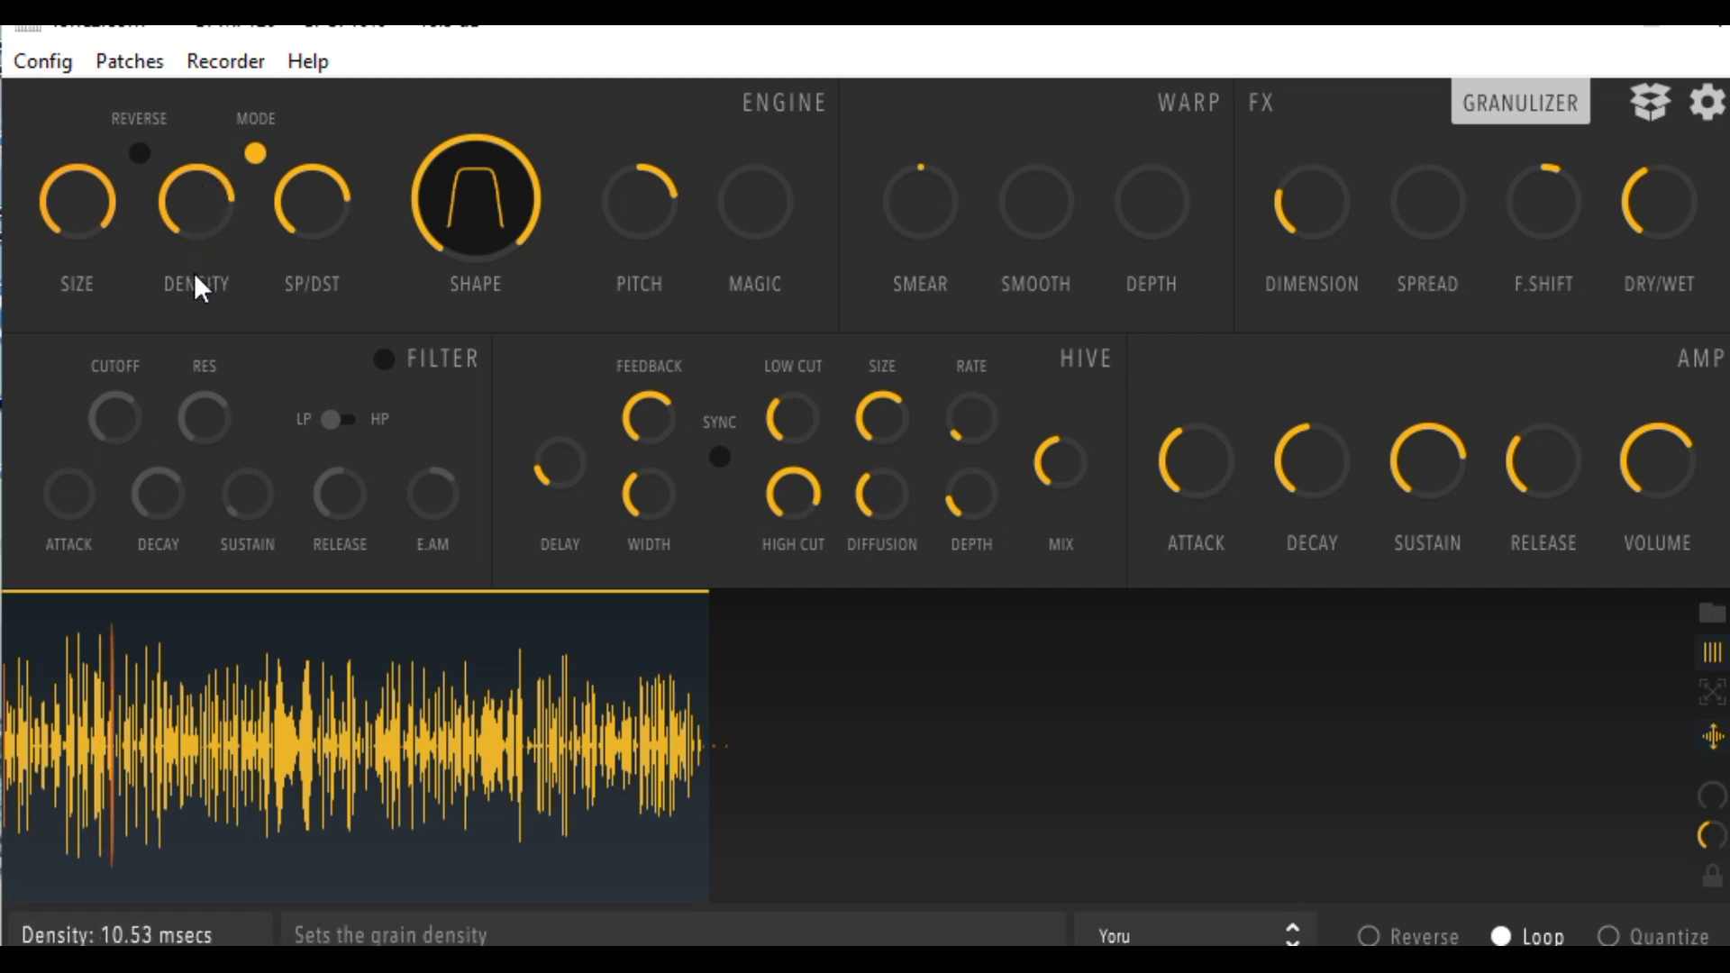
pyautogui.moveTo(196, 357); pyautogui.dragTo(198, 613)
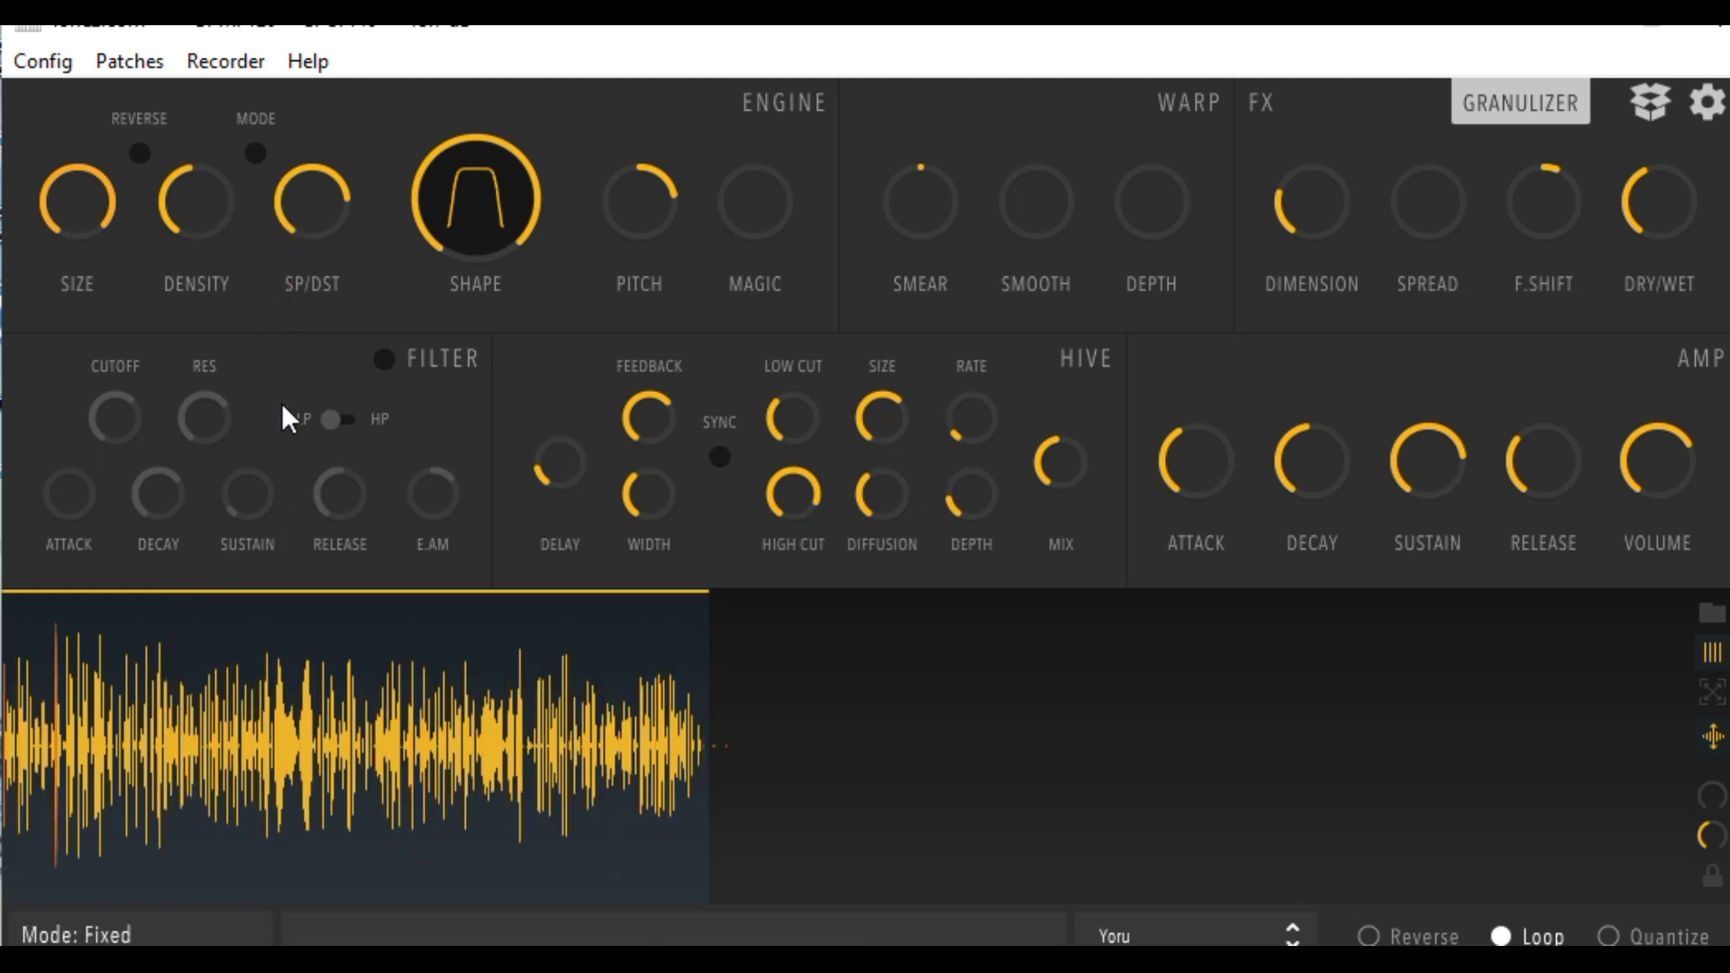
# - Audition the Unisaw preset and load the Subterrane preset
pyautogui.click(1293, 933)
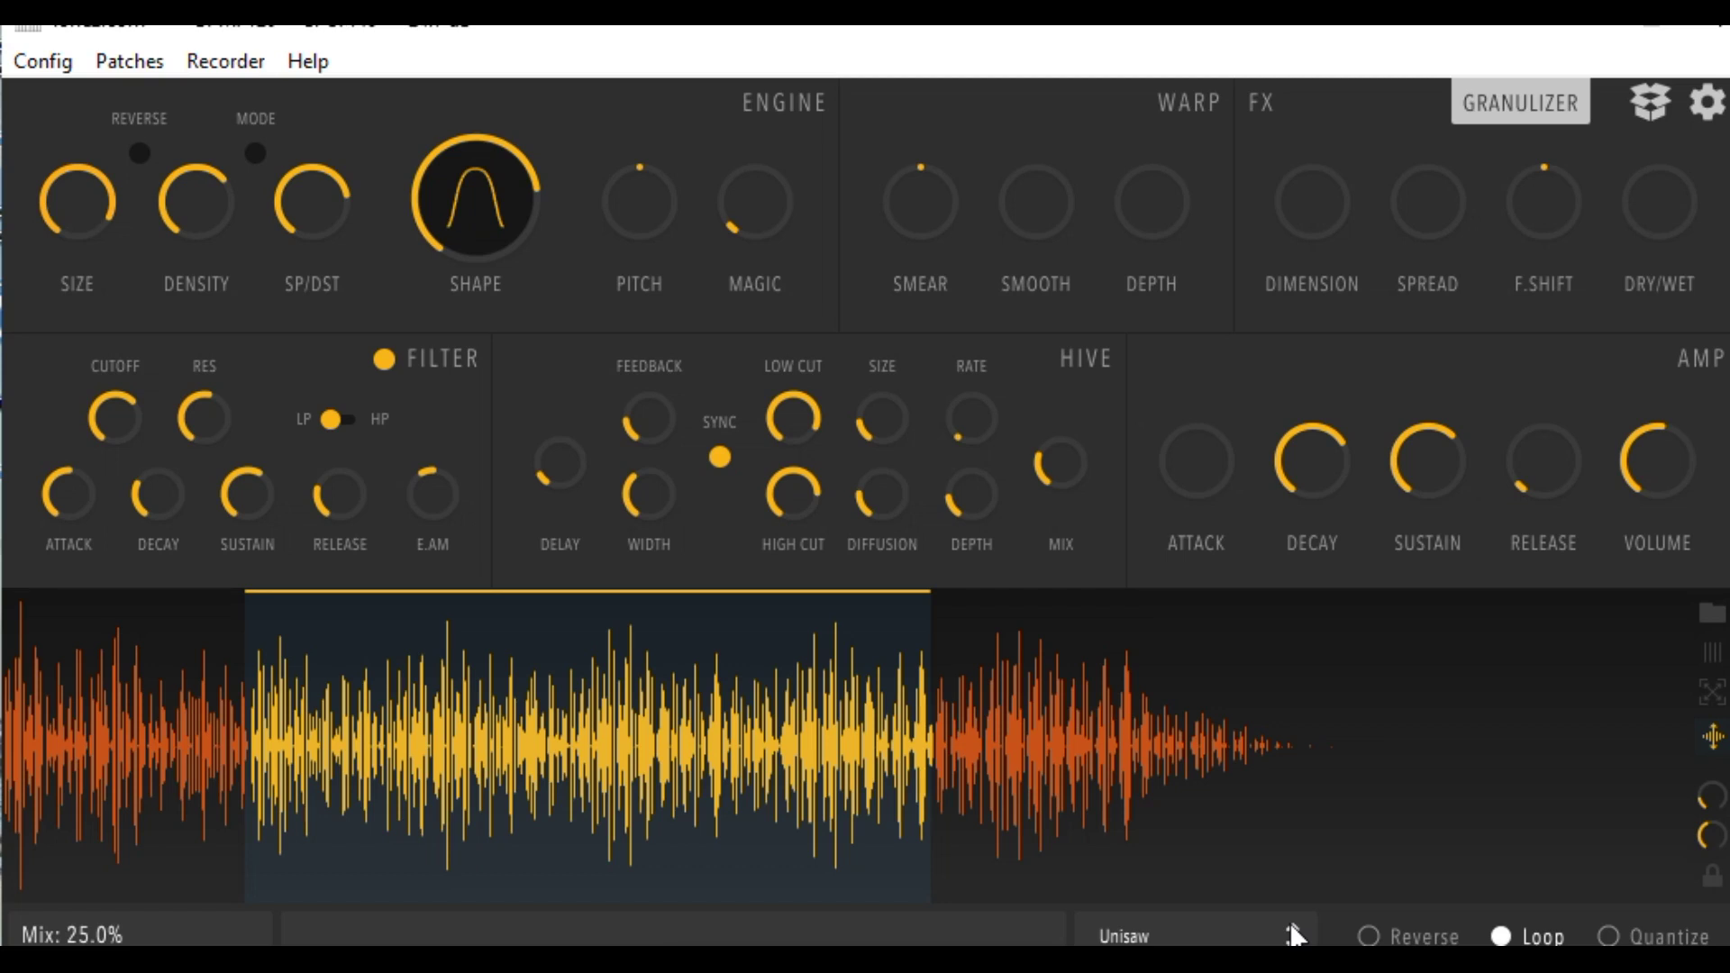
pyautogui.click(1294, 933)
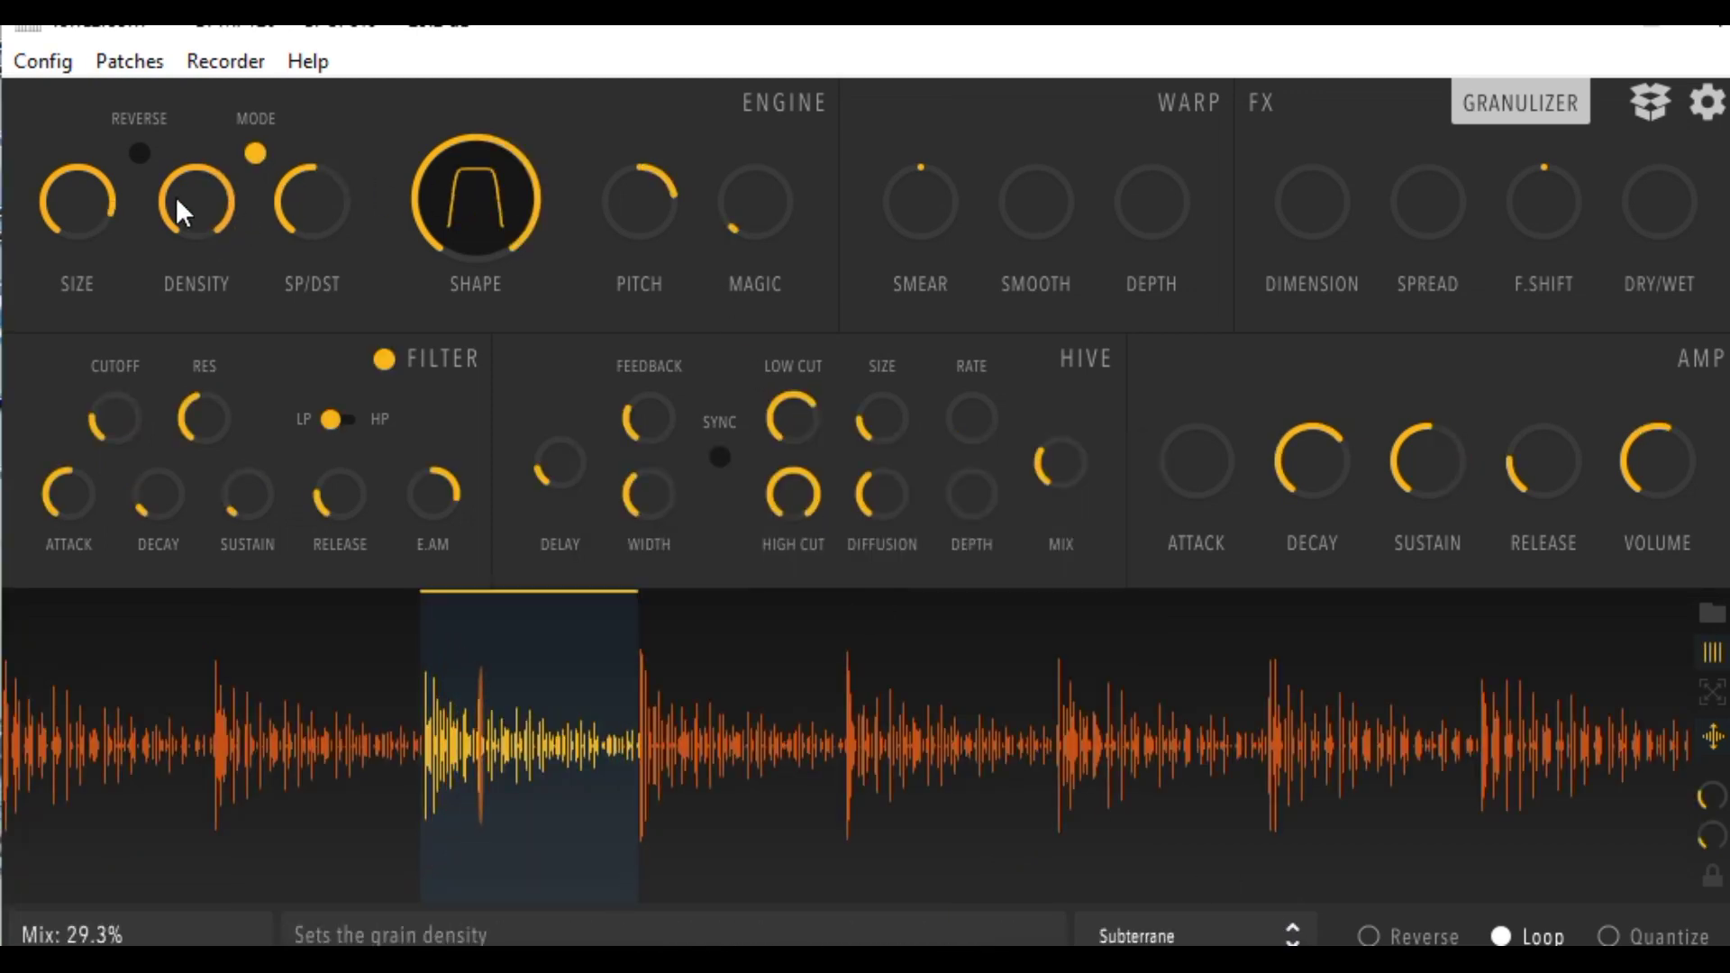
# - Set the grain density to 13.40 msecs and the size to 105 msecs, with a higher pitch and a narrower grain shape
pyautogui.moveTo(207, 278); pyautogui.dragTo(303, 343)
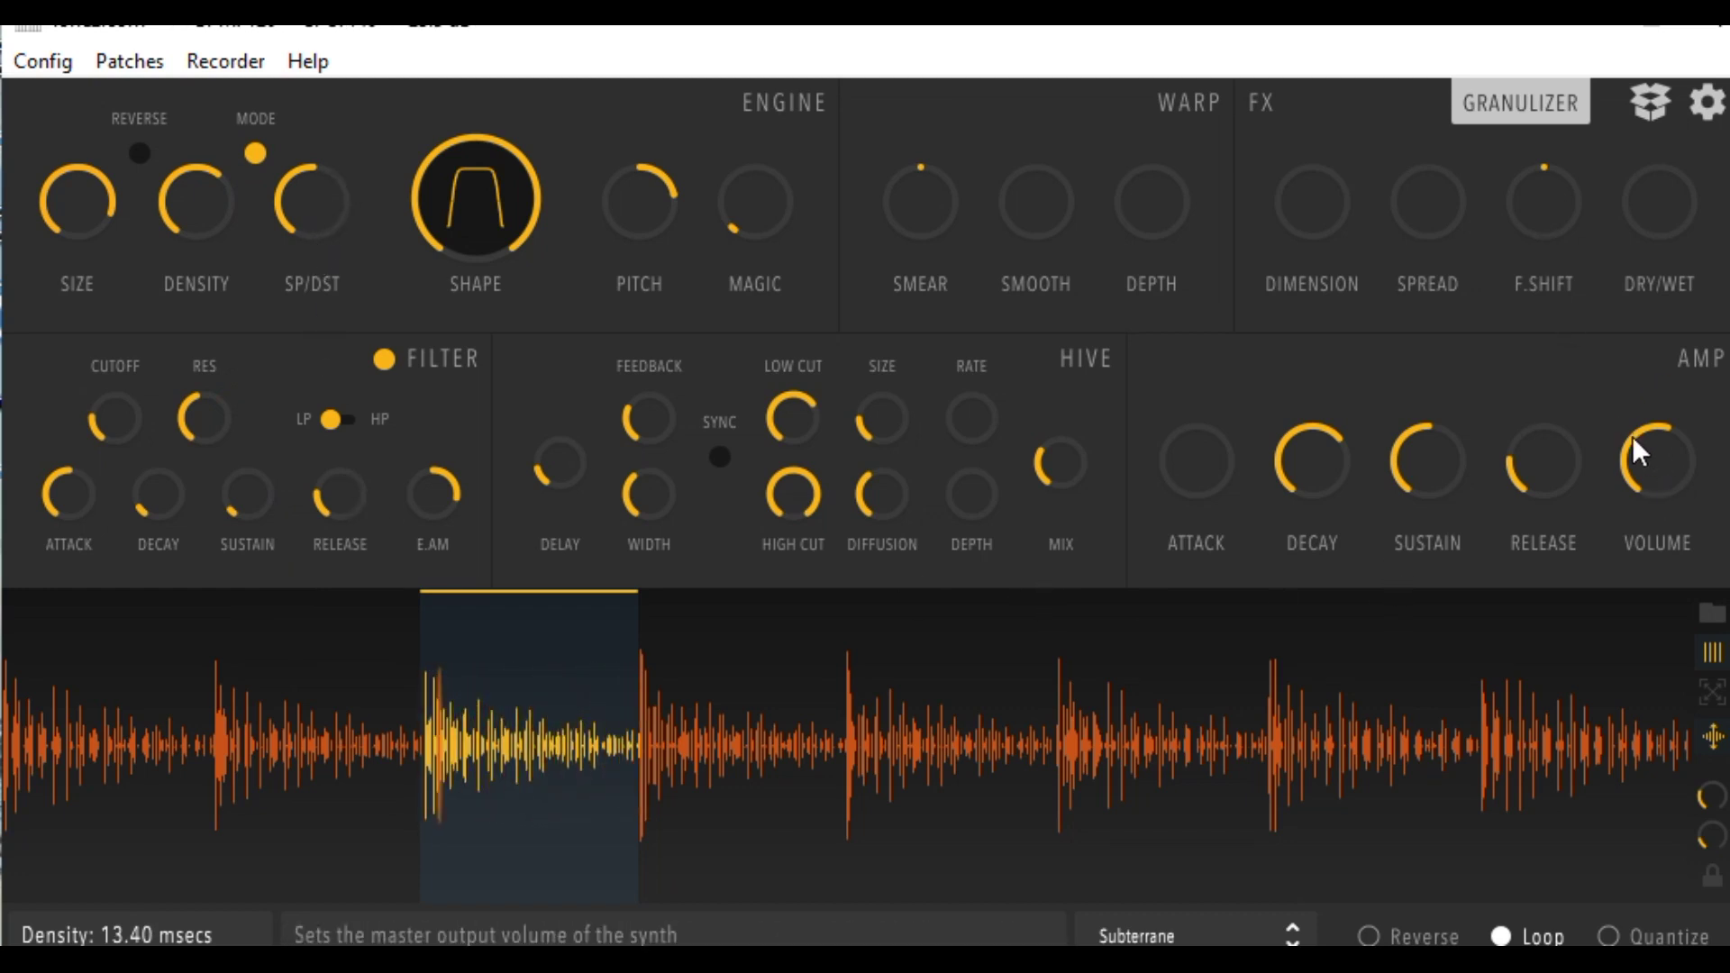
pyautogui.moveTo(624, 176); pyautogui.dragTo(620, 13)
pyautogui.moveTo(474, 177); pyautogui.dragTo(90, 478)
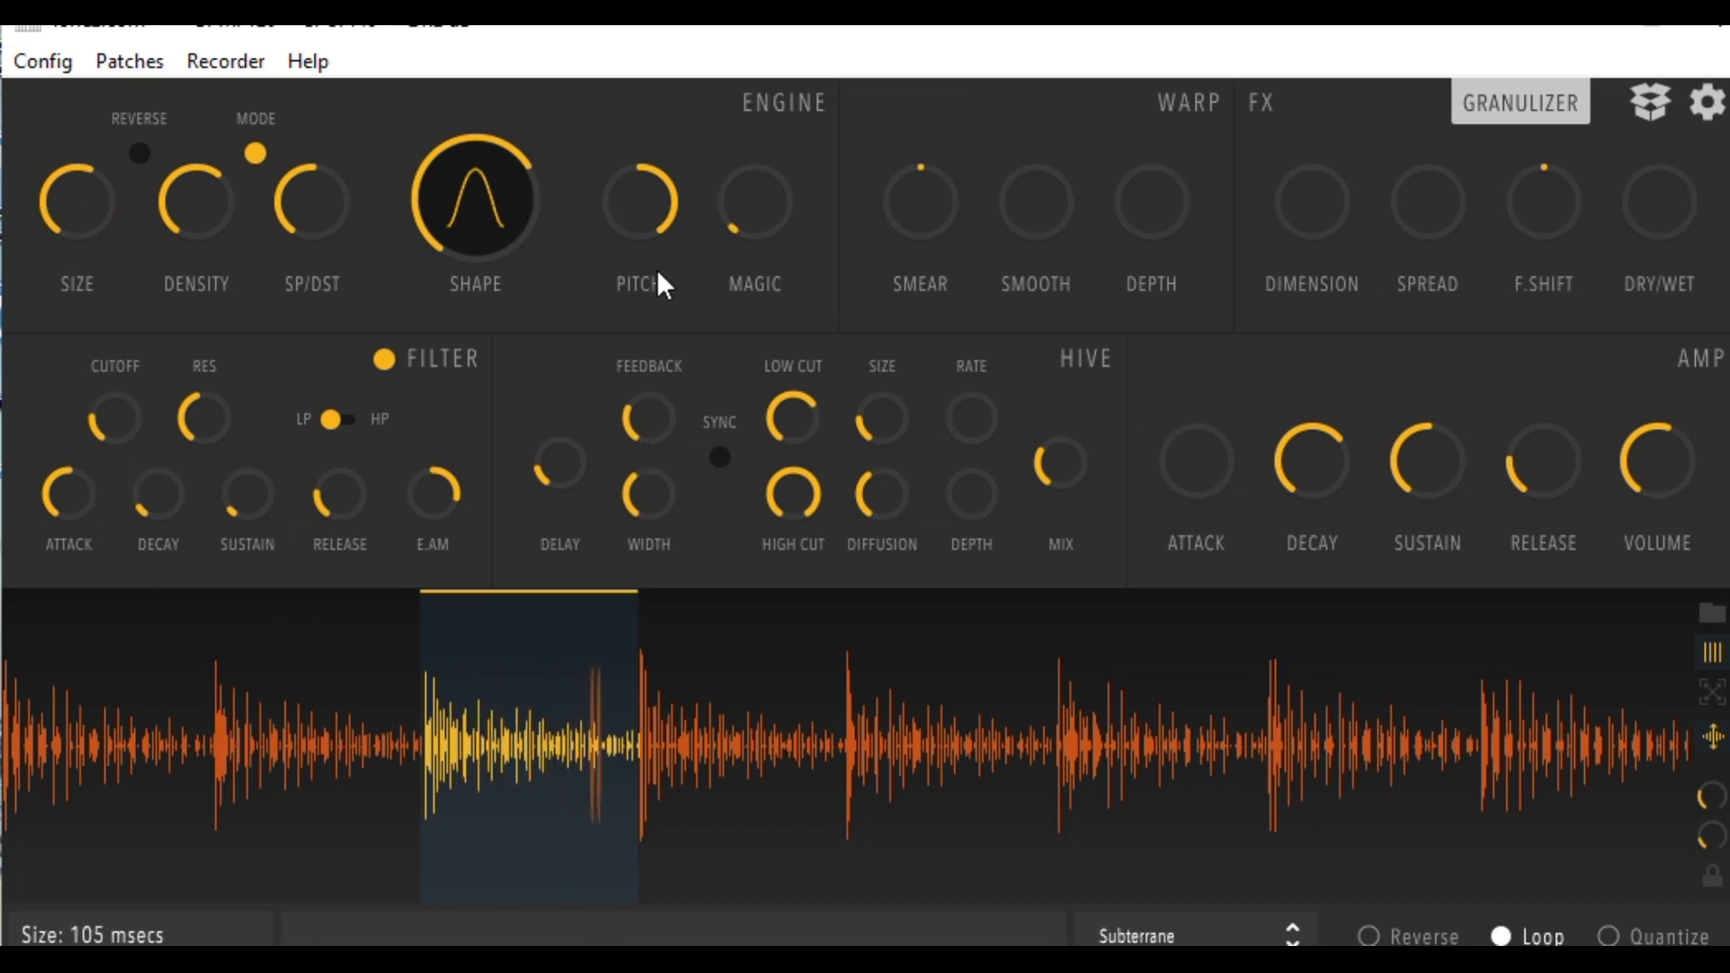
# - Turn off the filter and set the grain magic to 0.69
pyautogui.click(382, 362)
pyautogui.moveTo(734, 209); pyautogui.dragTo(798, 270)
pyautogui.moveTo(728, 185); pyautogui.dragTo(729, 147)
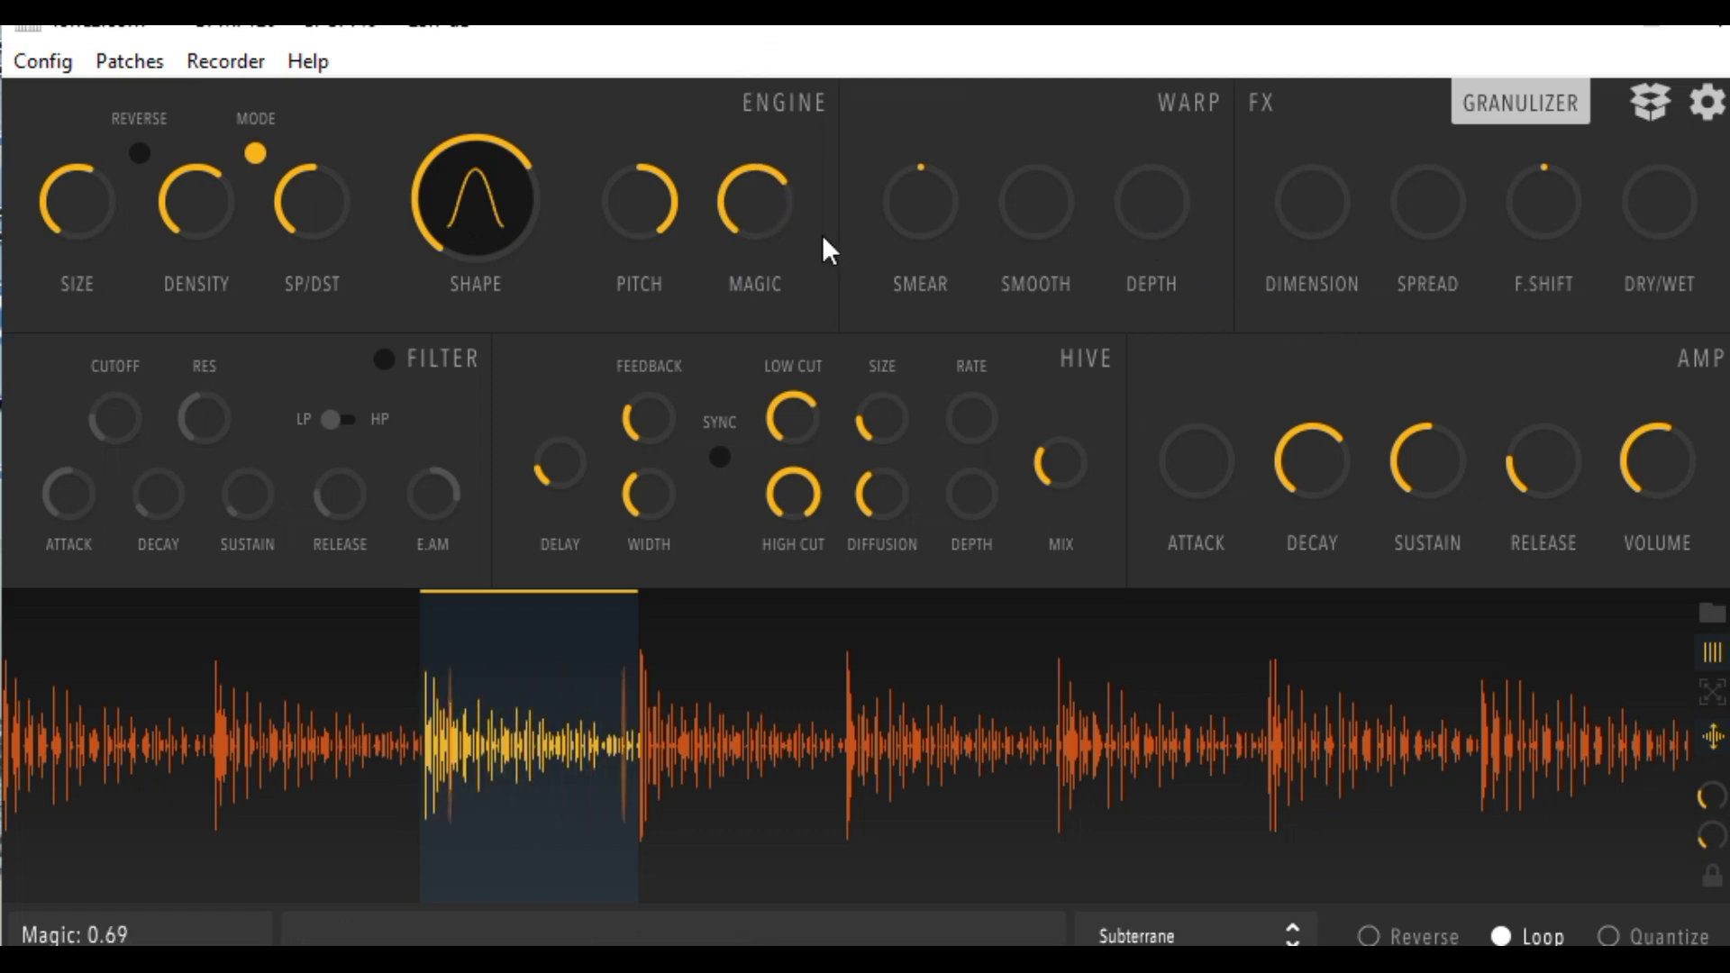
# - Set the FX dry/wet amount to 0.28
pyautogui.moveTo(1124, 239); pyautogui.dragTo(1371, 406)
pyautogui.moveTo(1644, 208); pyautogui.dragTo(1644, 175)
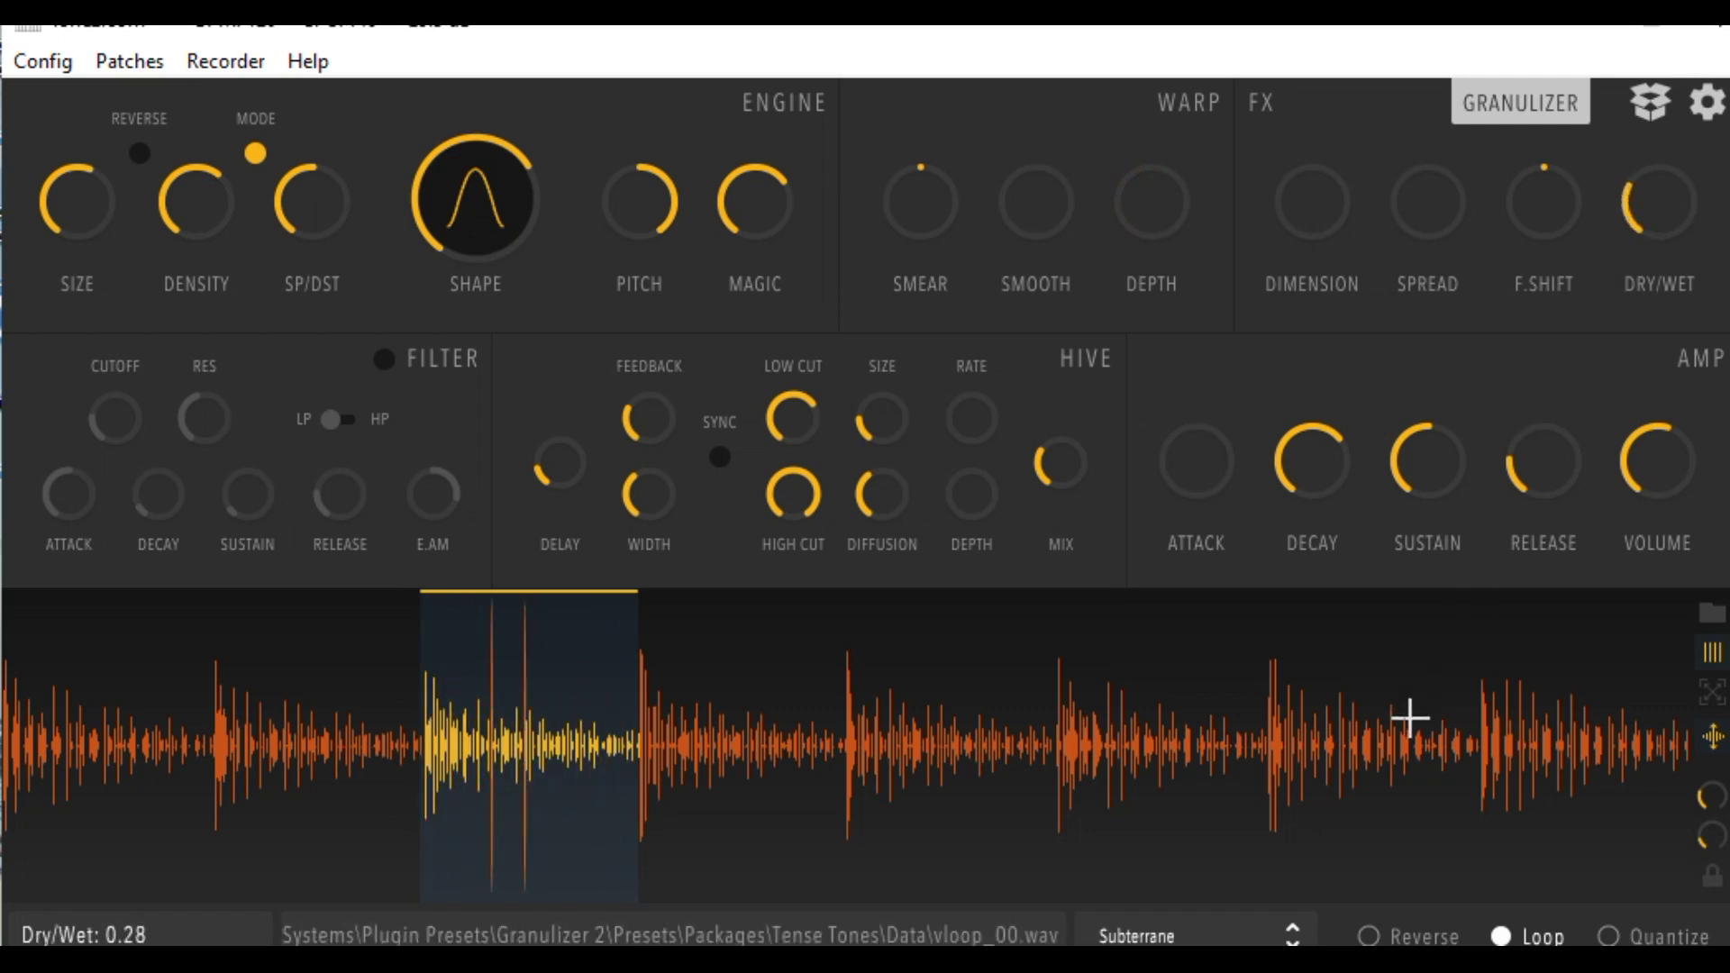